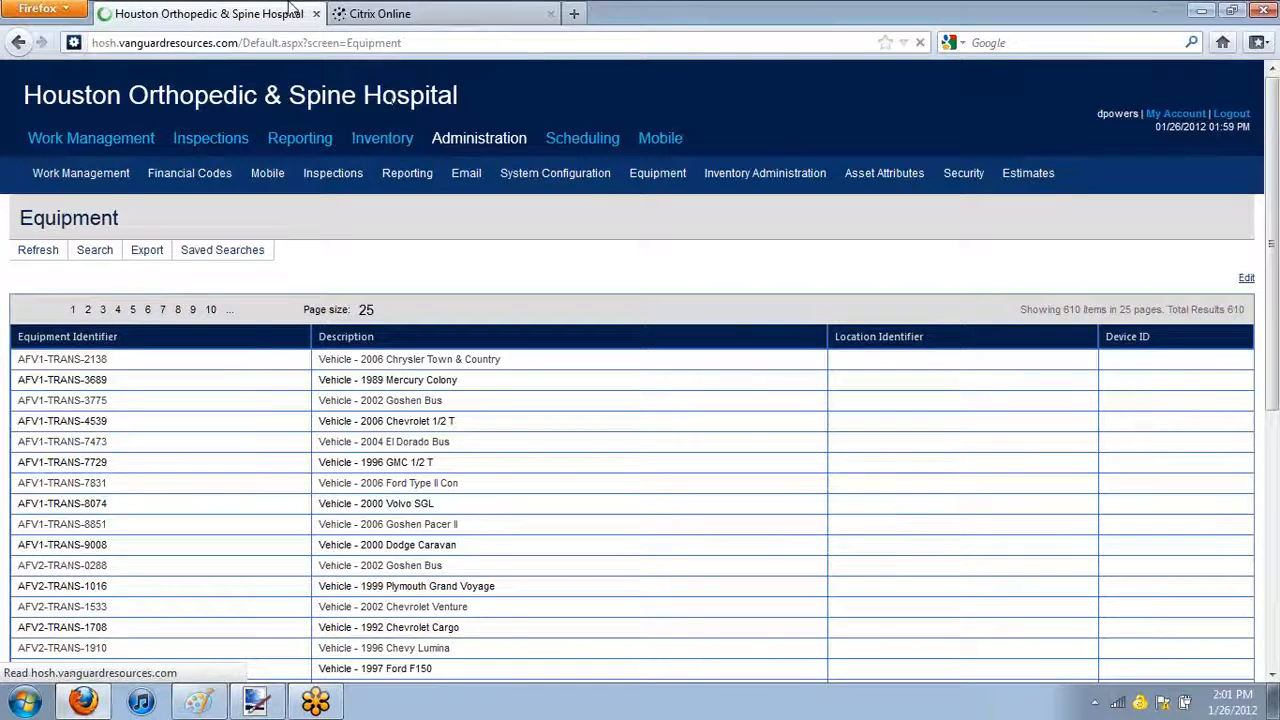
Load afv.vanguardresources.com in the browser tab that shows the Citrix Online download page
{"action": "left_click", "coordinate": [518, 16]}
{"action": "left_click", "coordinate": [518, 43]}
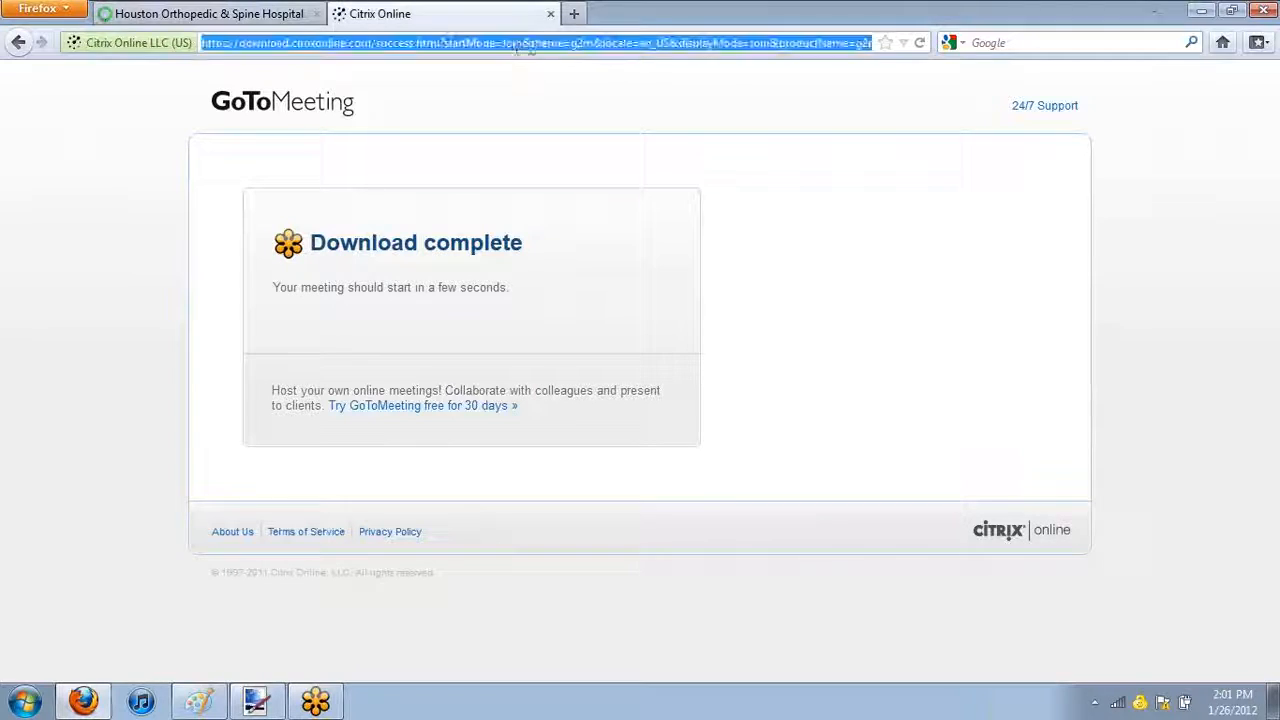
{"action": "type", "text": "afv"}
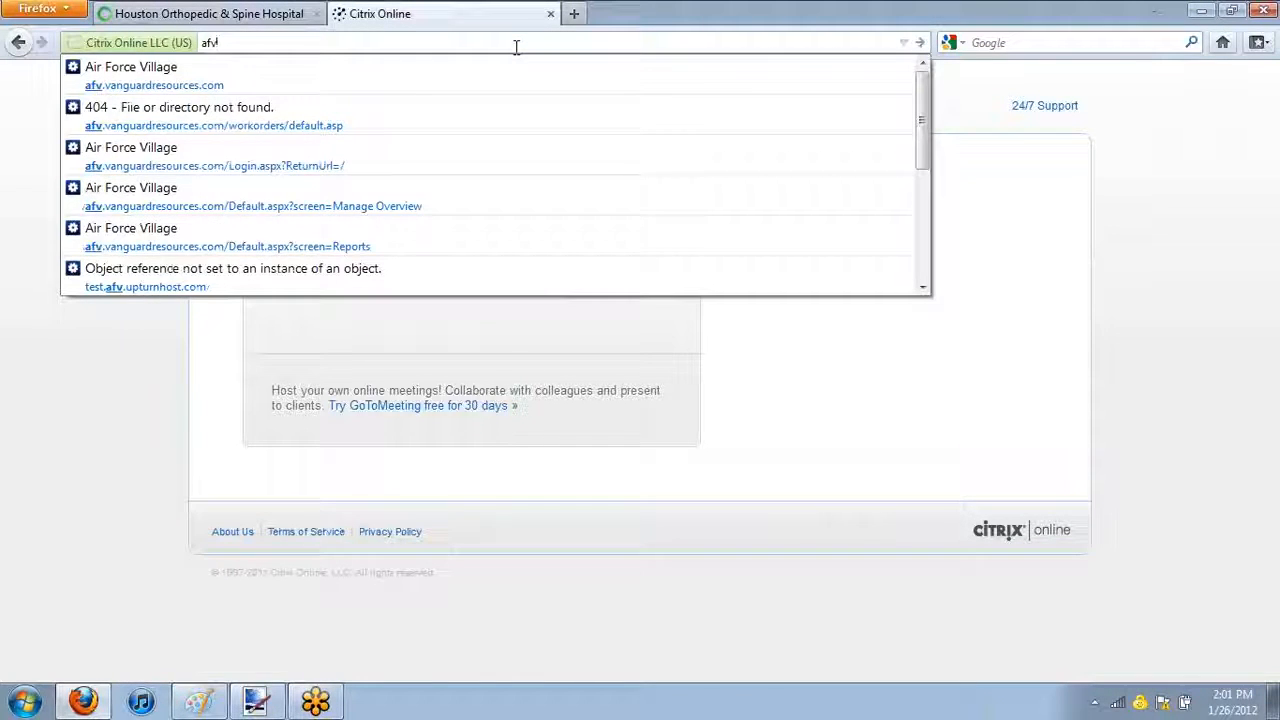
{"action": "key", "text": "Down"}
{"action": "key", "text": "Return"}
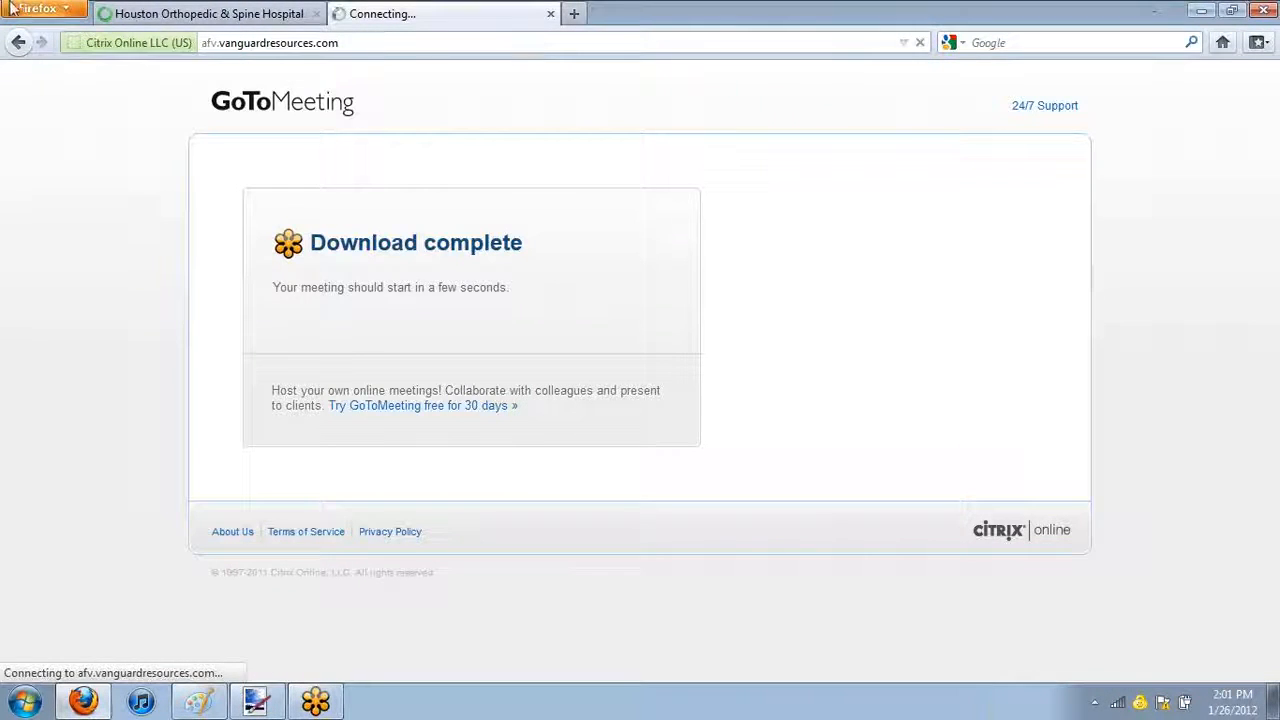
Look through the first page of the Houston Orthopedic & Spine Hospital equipment list and go to page 4
{"action": "left_click", "coordinate": [210, 14]}
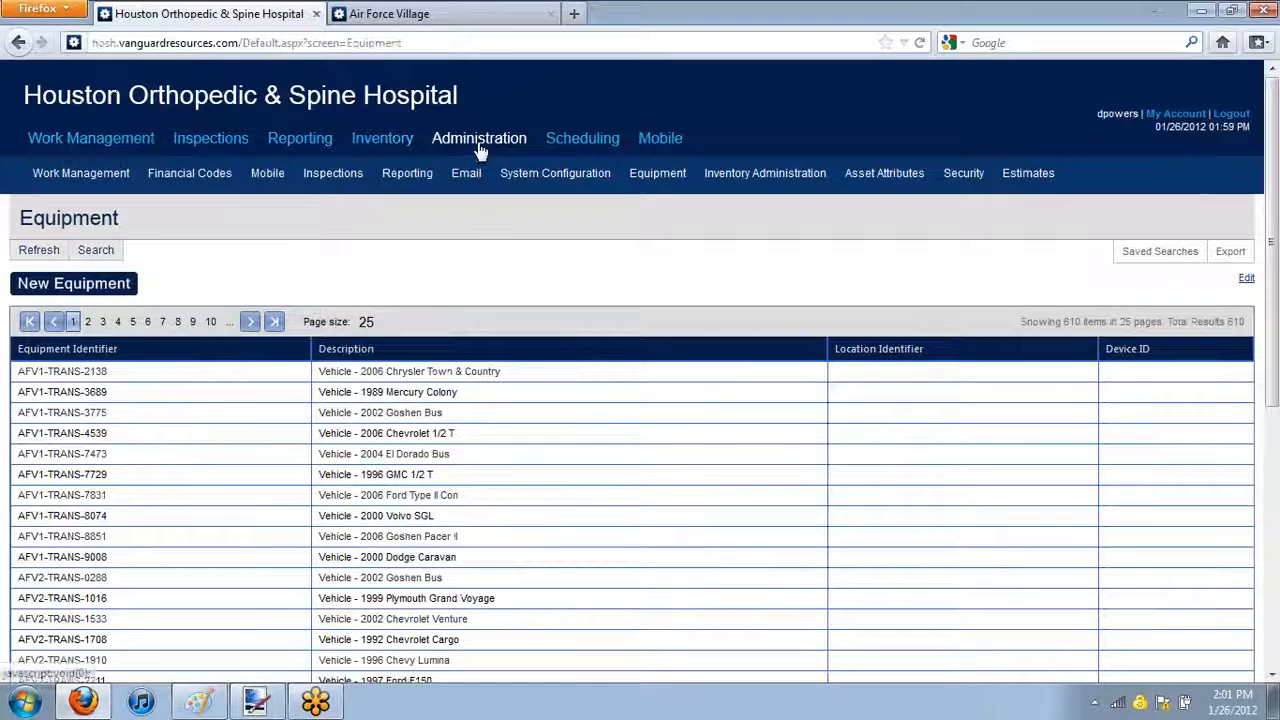
{"action": "mouse_move", "coordinate": [657, 174]}
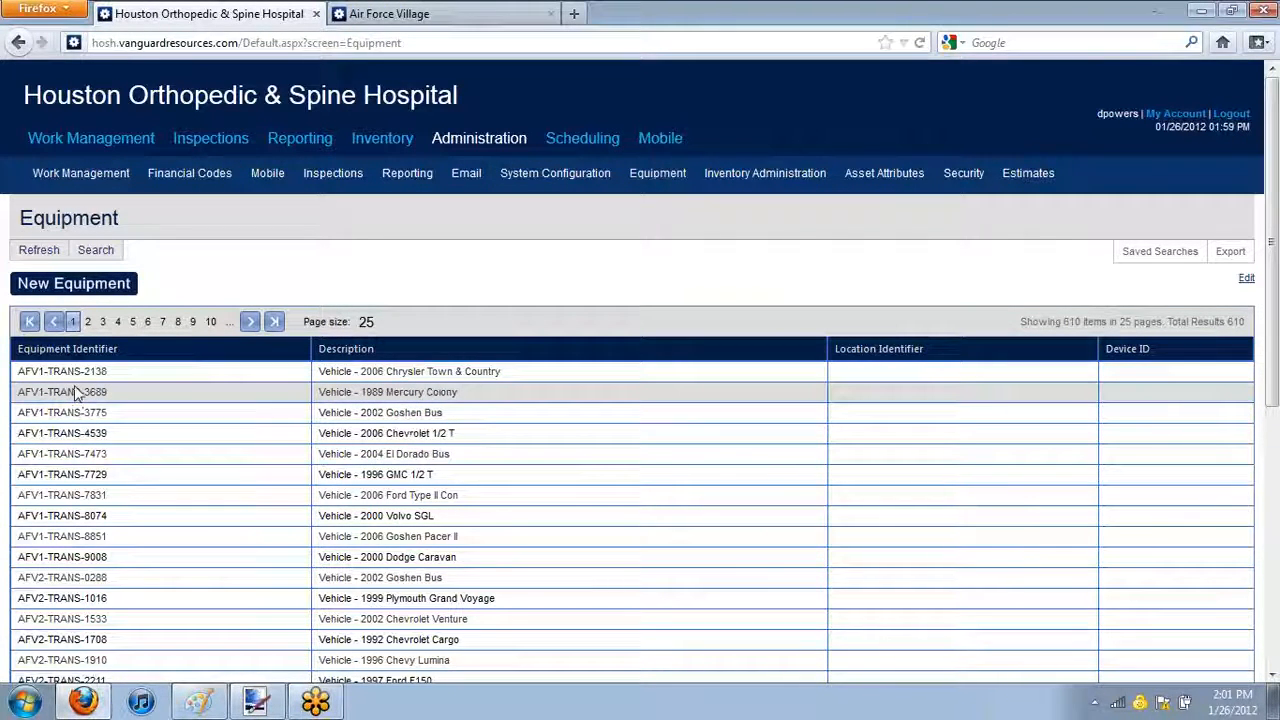
{"action": "scroll", "coordinate": [72, 393], "scroll_direction": "down", "scroll_amount": 5}
{"action": "left_click_drag", "start_coordinate": [234, 543], "coordinate": [160, 120]}
{"action": "scroll", "coordinate": [175, 268], "scroll_direction": "up", "scroll_amount": 5}
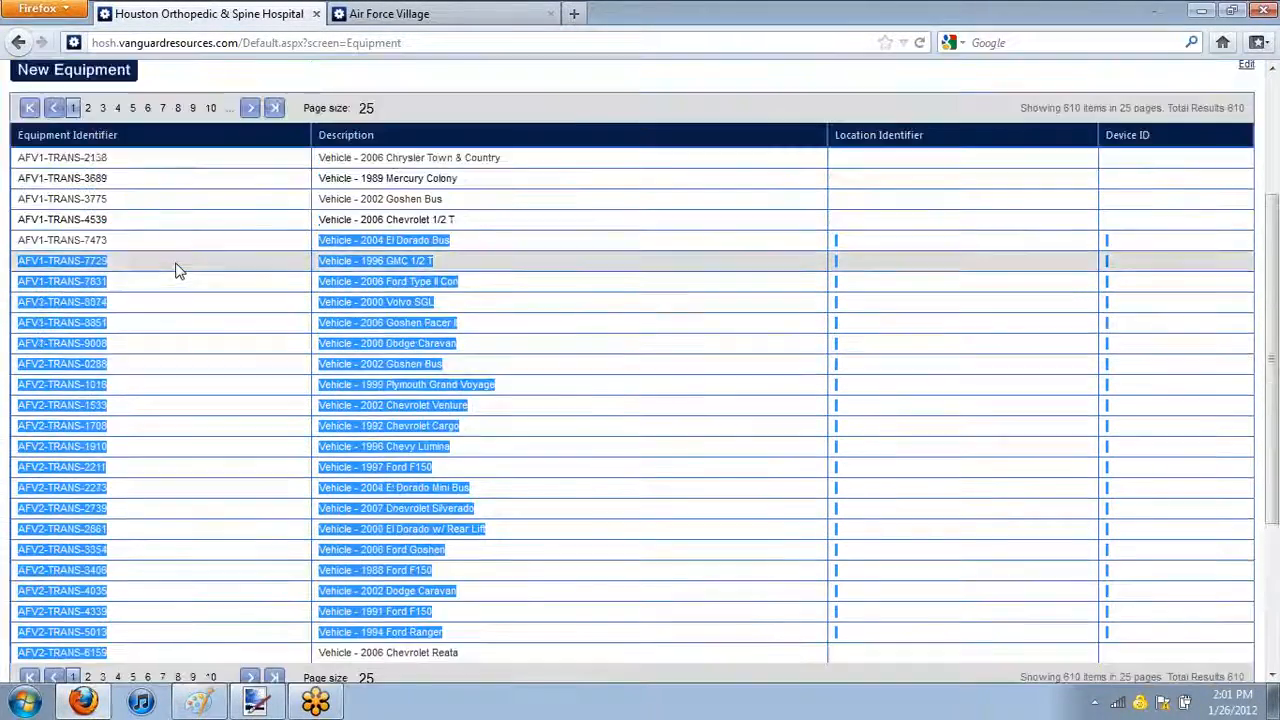
{"action": "left_click_drag", "start_coordinate": [104, 383], "coordinate": [407, 495]}
{"action": "scroll", "coordinate": [636, 577], "scroll_direction": "down", "scroll_amount": 3}
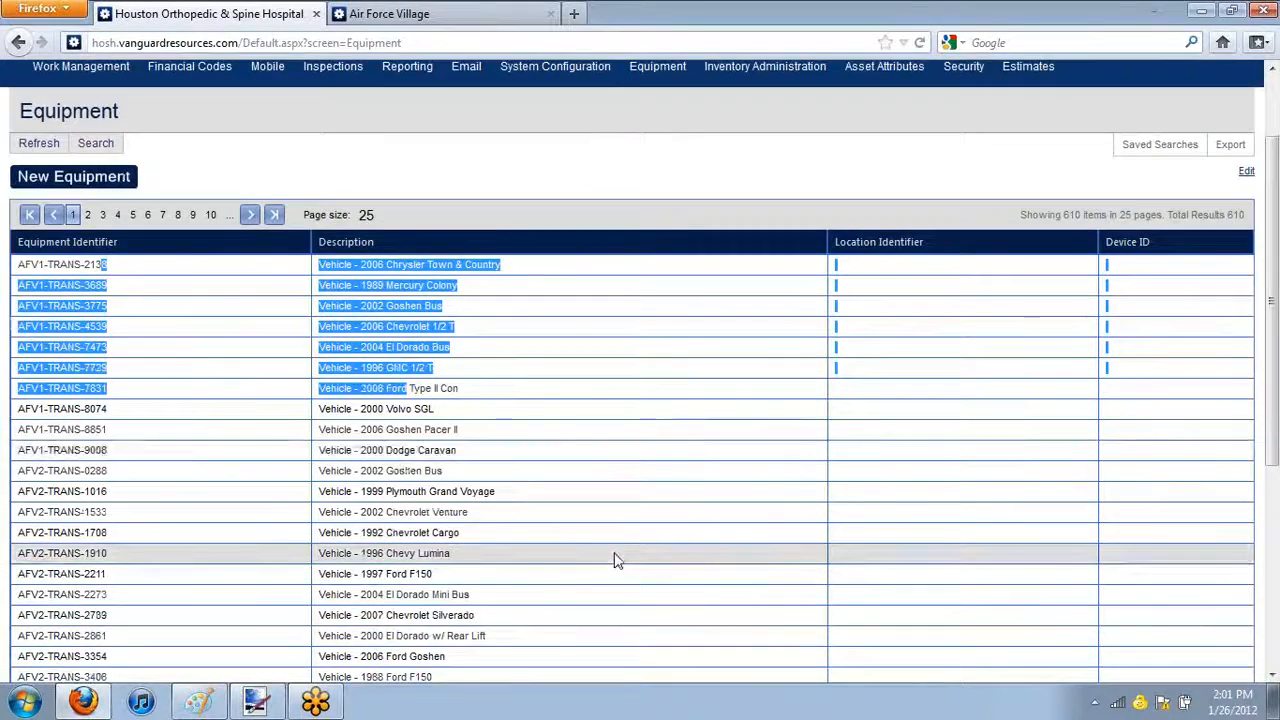
{"action": "scroll", "coordinate": [614, 557], "scroll_direction": "up", "scroll_amount": 3}
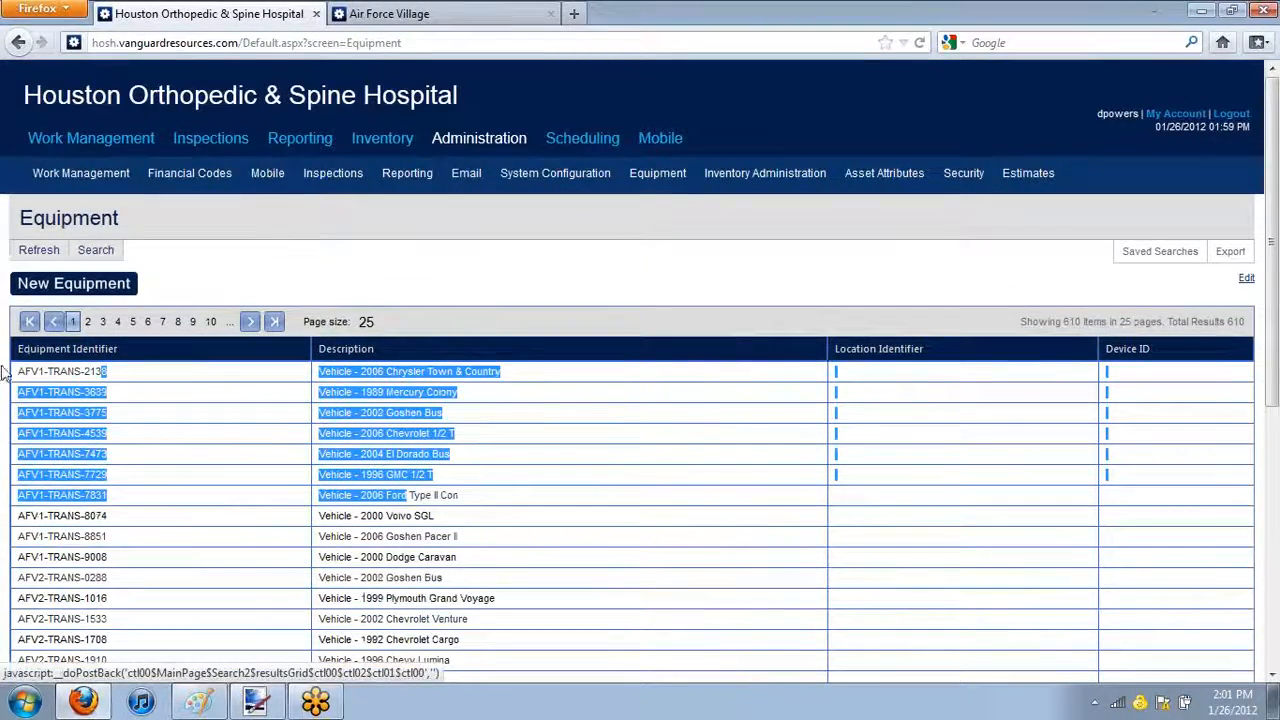
{"action": "left_click", "coordinate": [117, 322]}
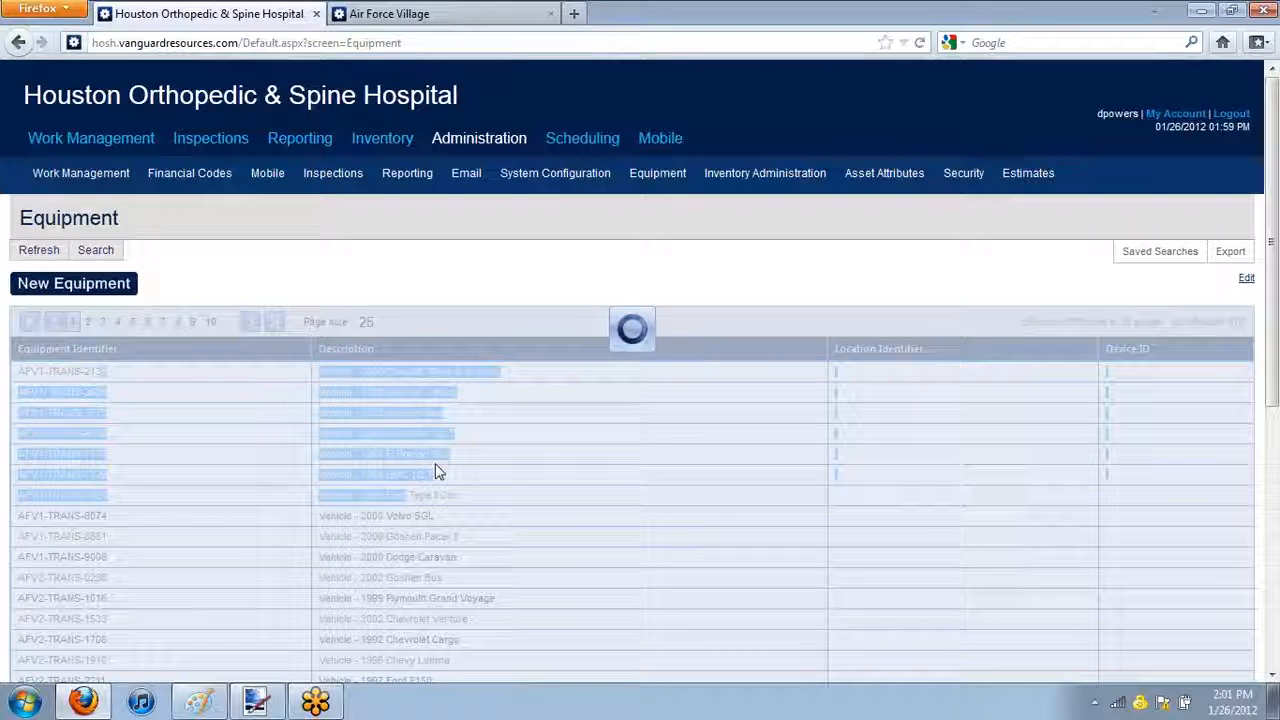
Log in to the Air Force Village site with the account username and password
{"action": "left_click", "coordinate": [403, 14]}
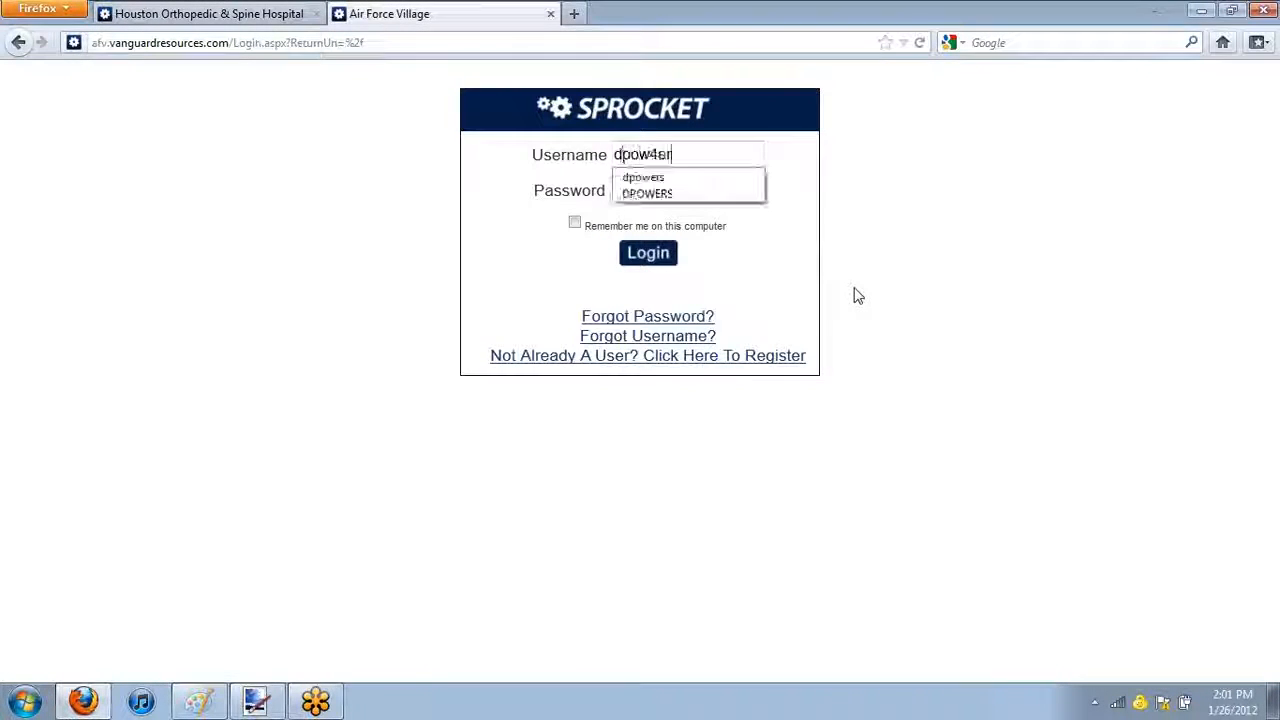
{"action": "key", "text": "Tab"}
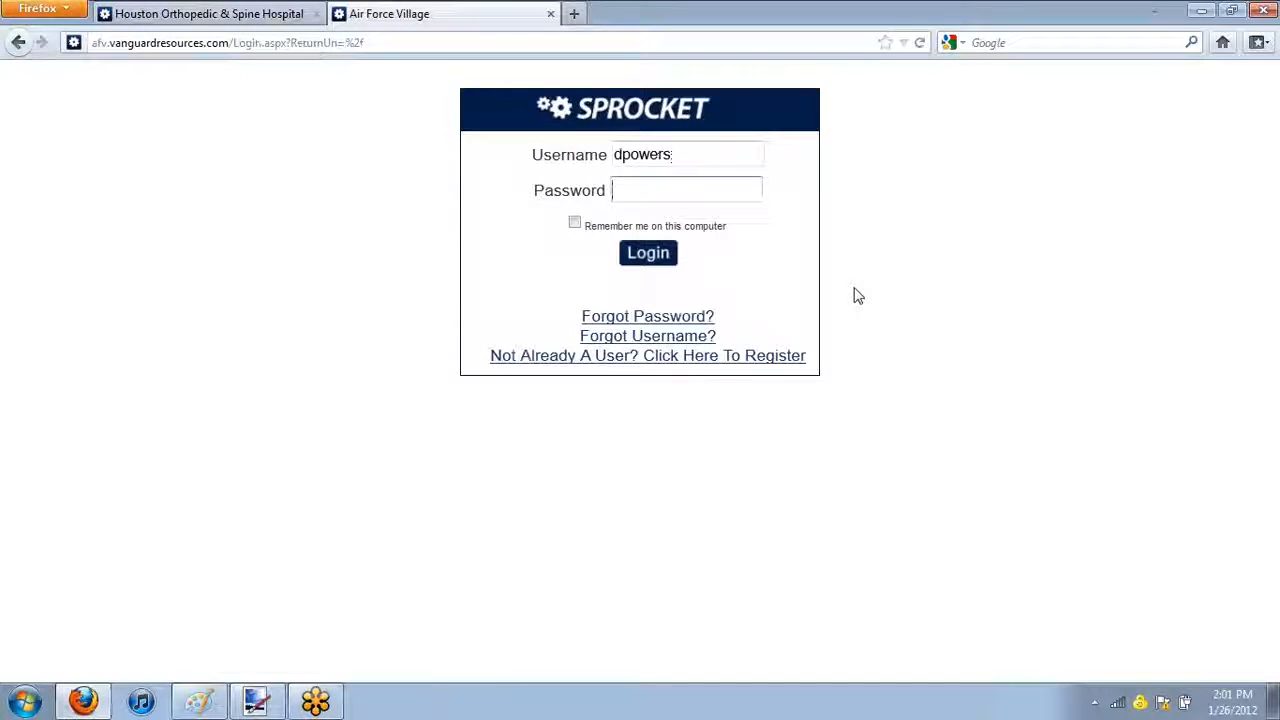
{"action": "type", "text": "••••••"}
{"action": "key", "text": "Return"}
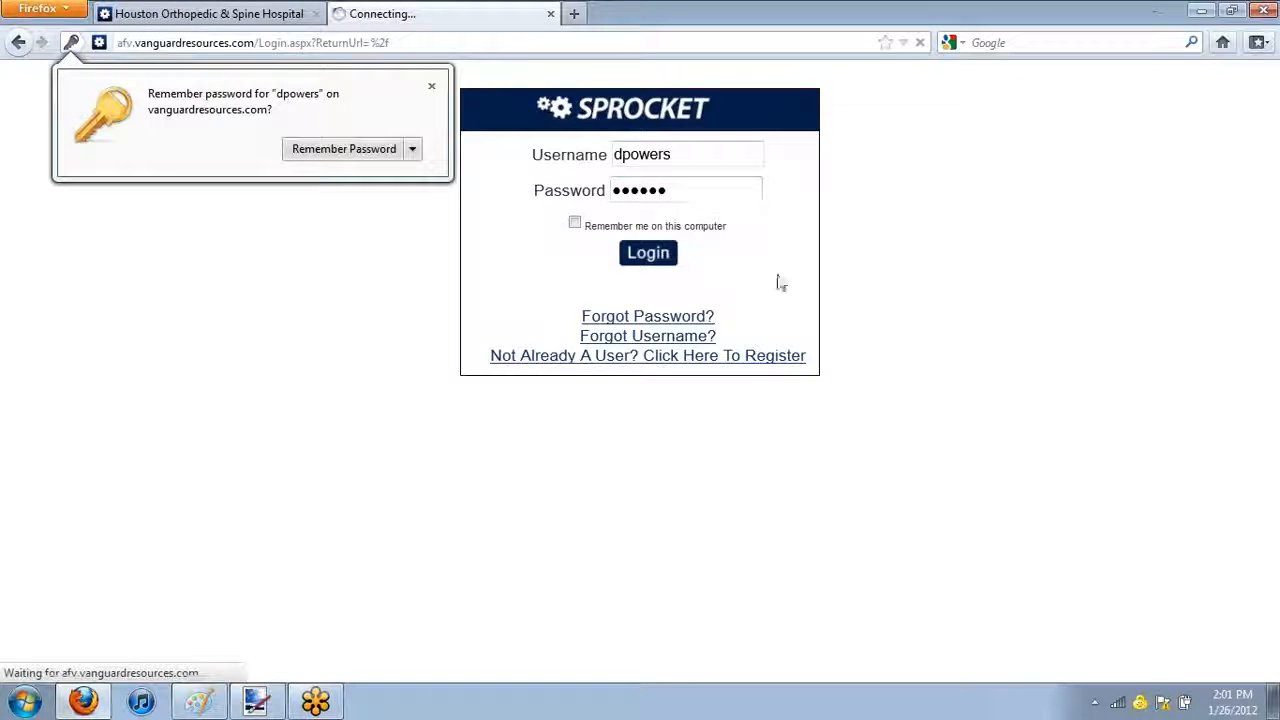
Start a new equipment record on the Houston Orthopedic & Spine Hospital site with the Equipment Identifier !AHU-975
{"action": "left_click", "coordinate": [193, 14]}
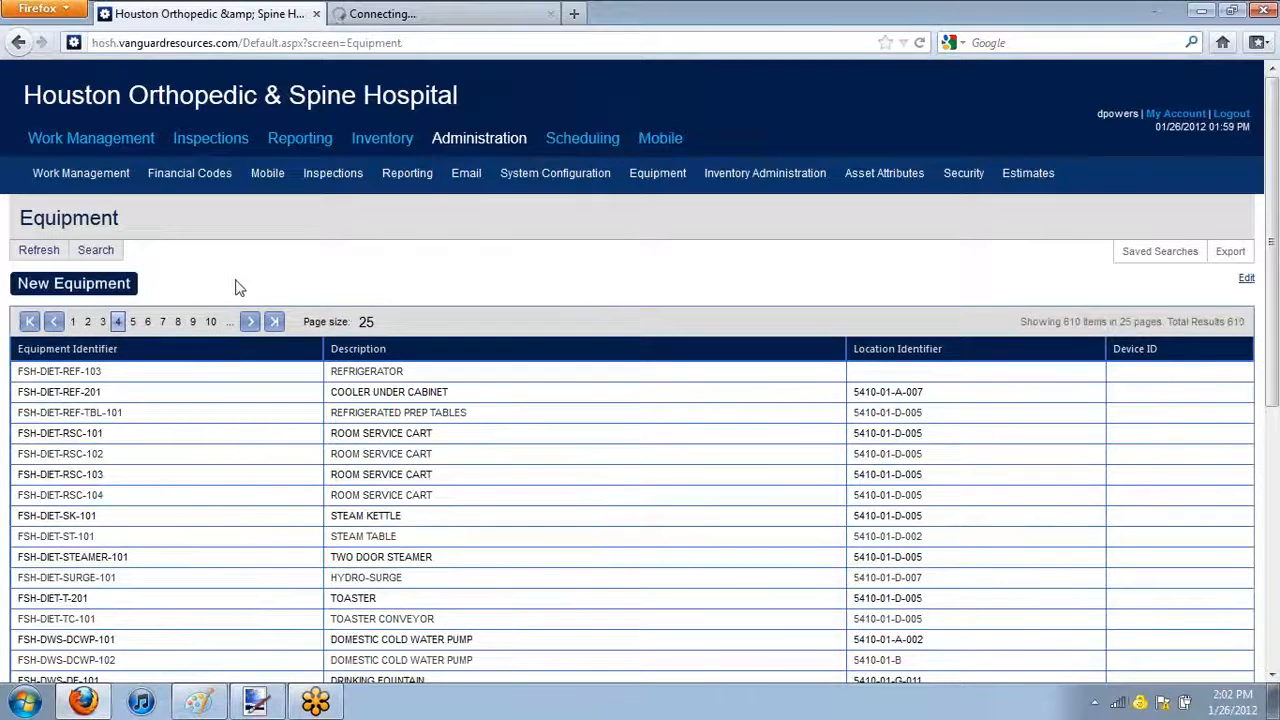
{"action": "left_click", "coordinate": [114, 289]}
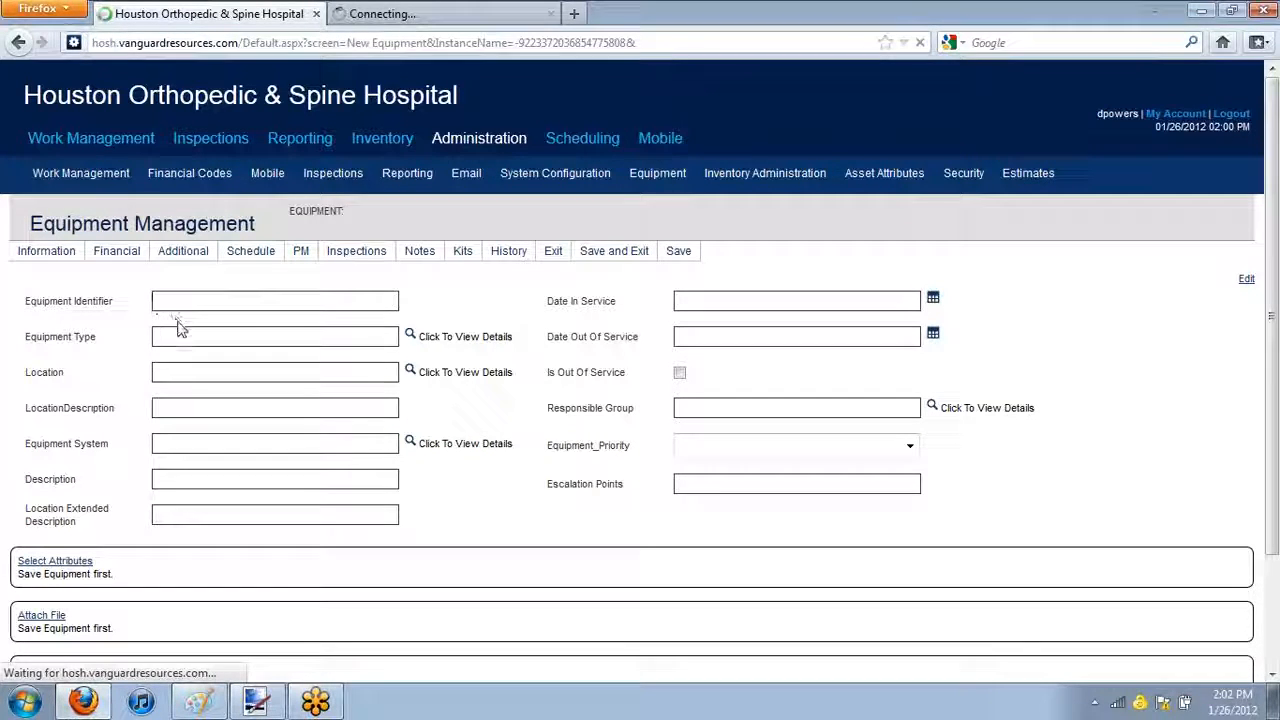
{"action": "left_click", "coordinate": [262, 309]}
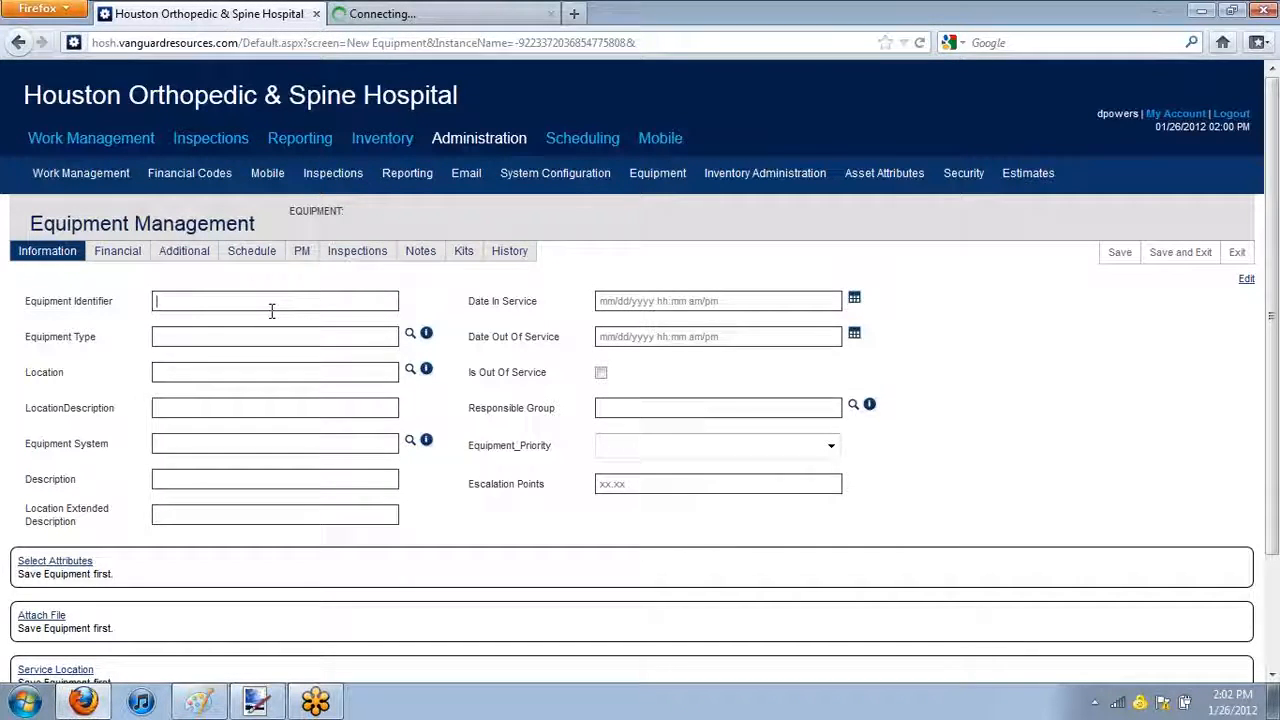
{"action": "type", "text": "U"}
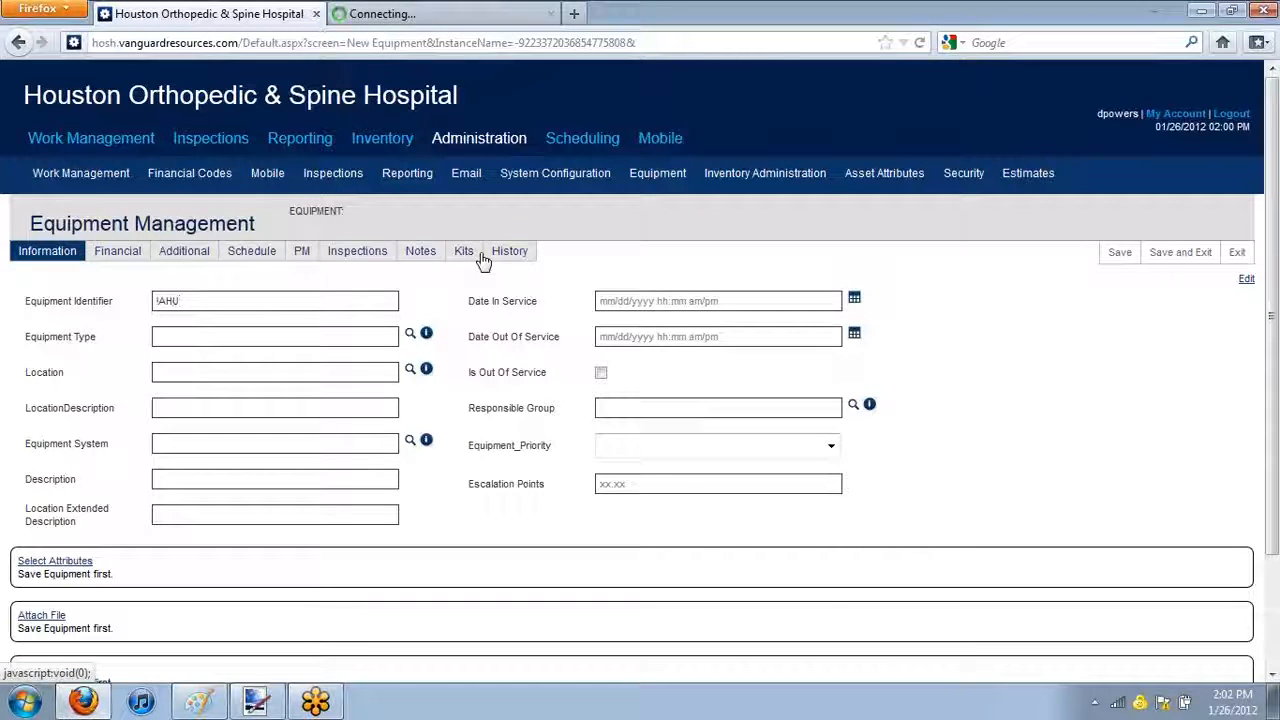
{"action": "type", "text": "-"}
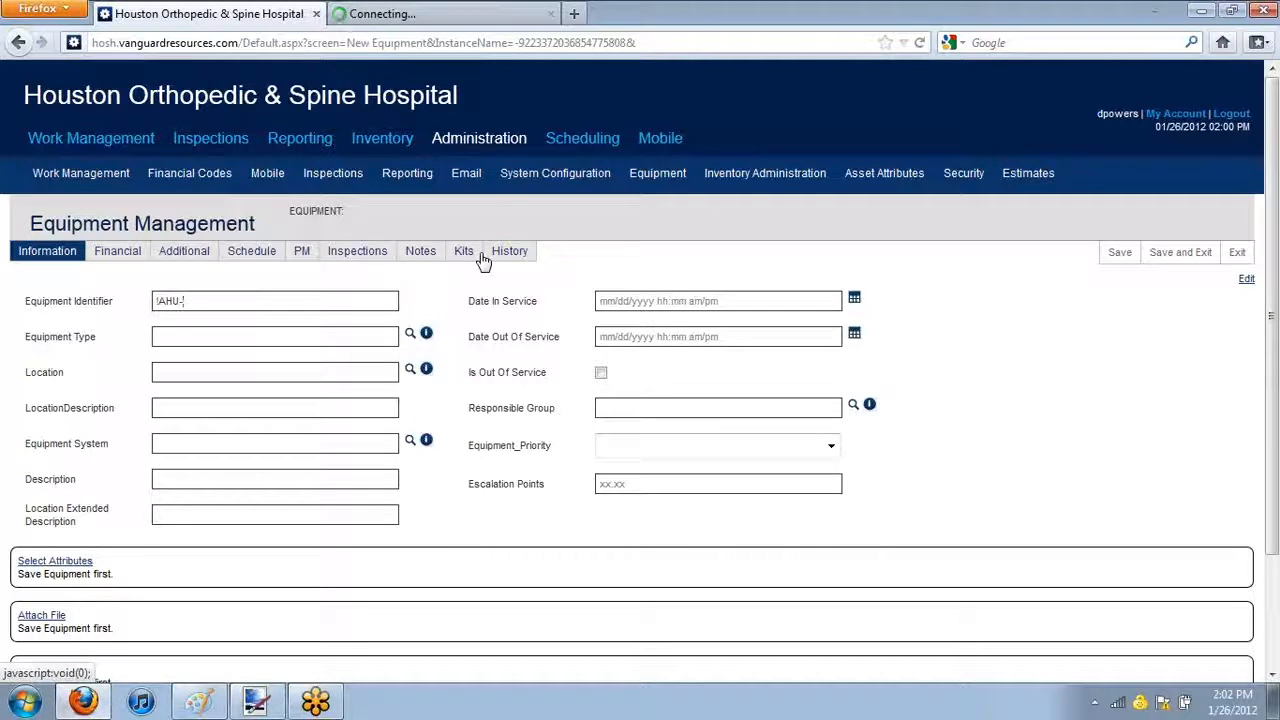
{"action": "type", "text": "975"}
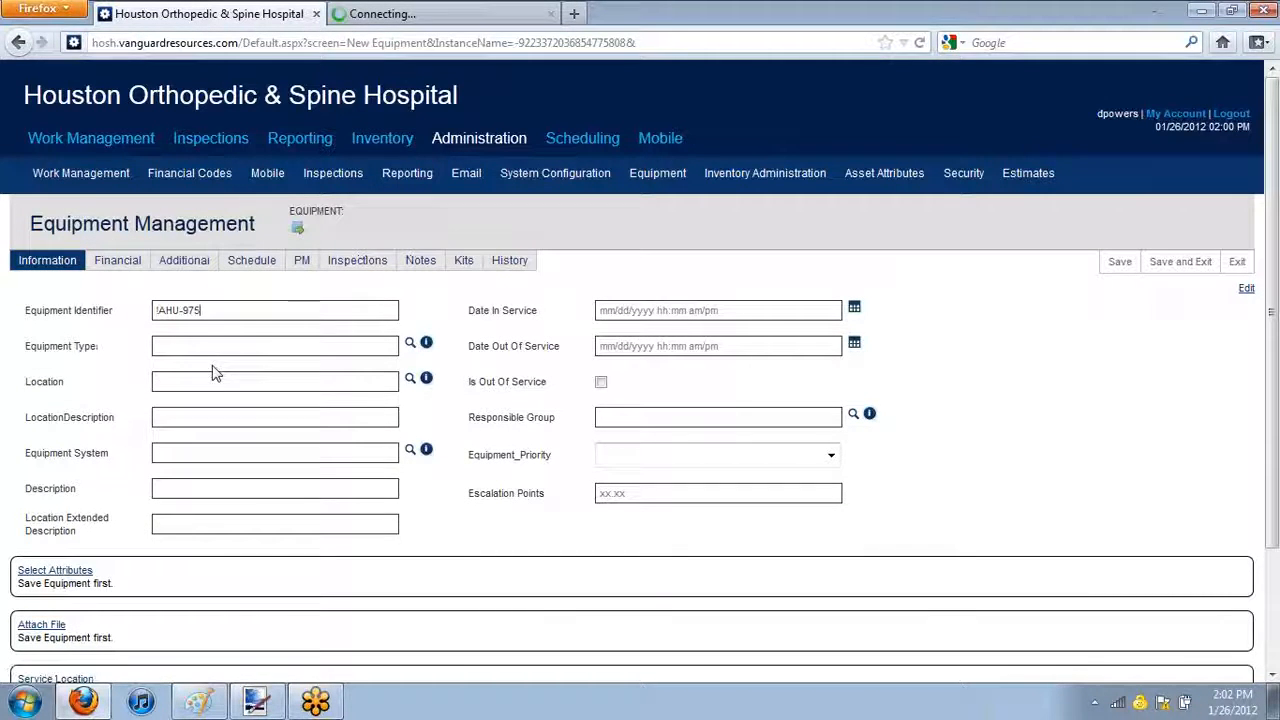
{"action": "left_click", "coordinate": [252, 346]}
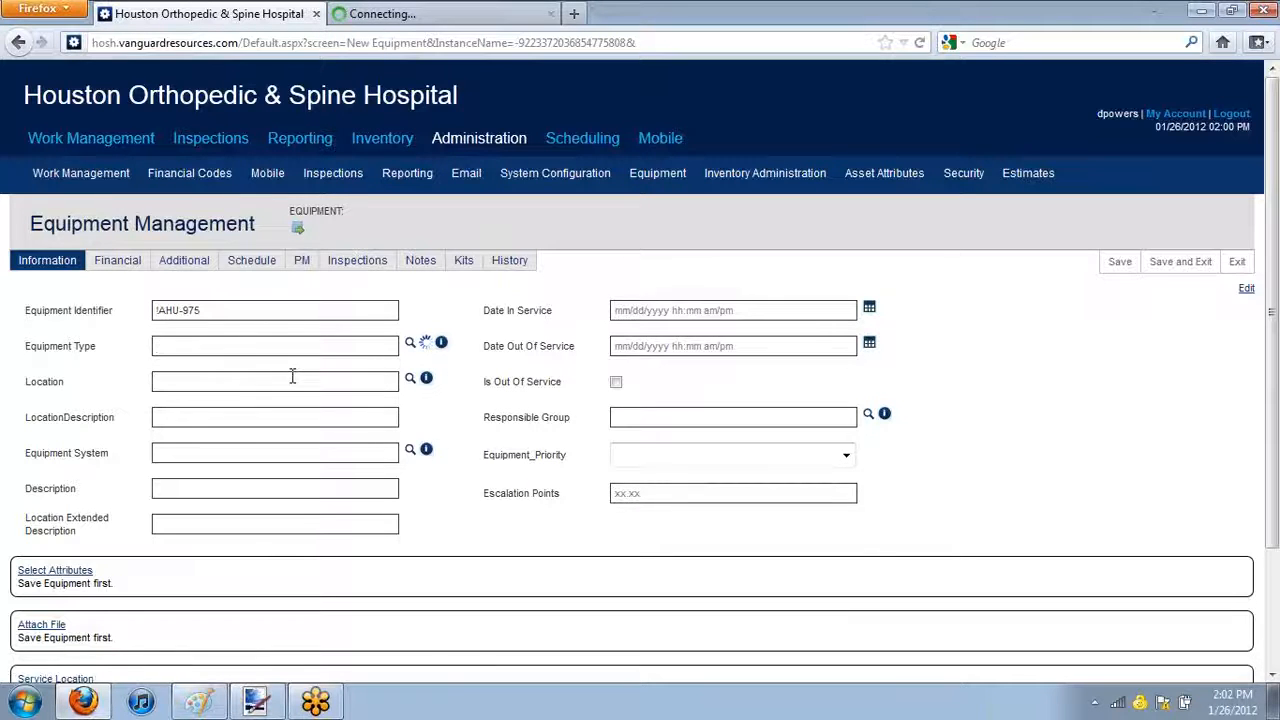
{"action": "left_click", "coordinate": [410, 346]}
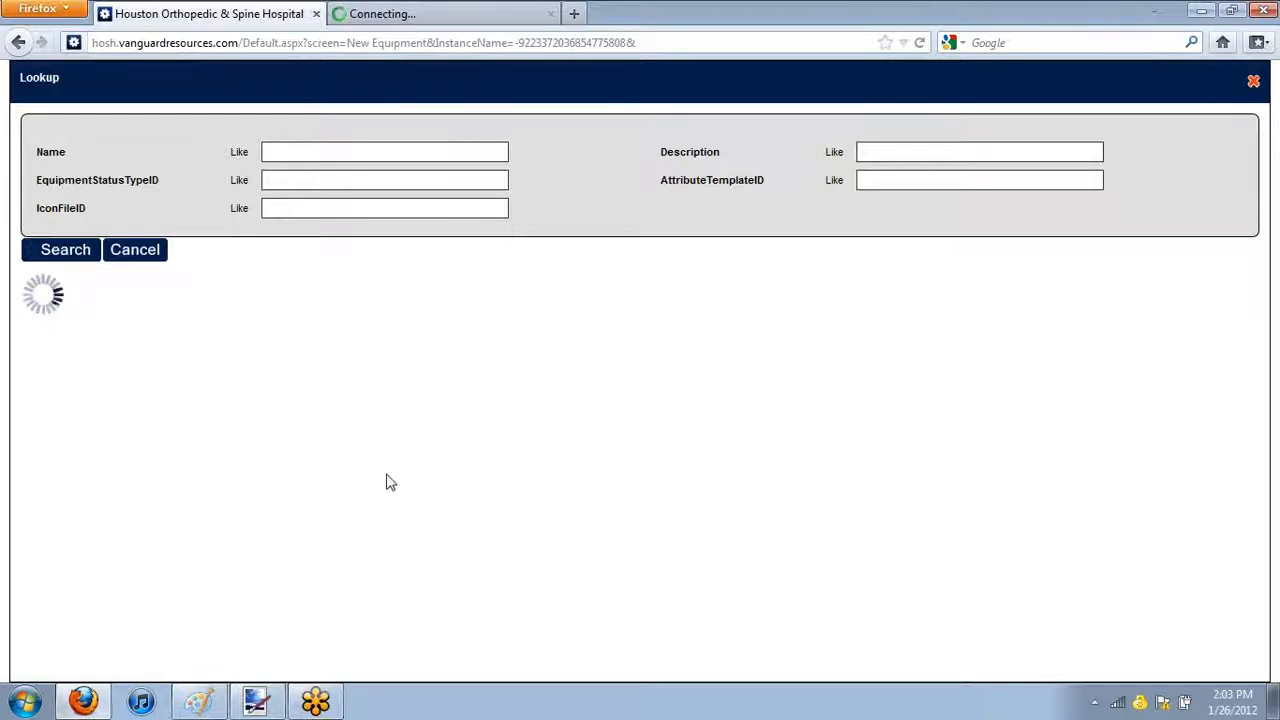
{"action": "left_click", "coordinate": [137, 252]}
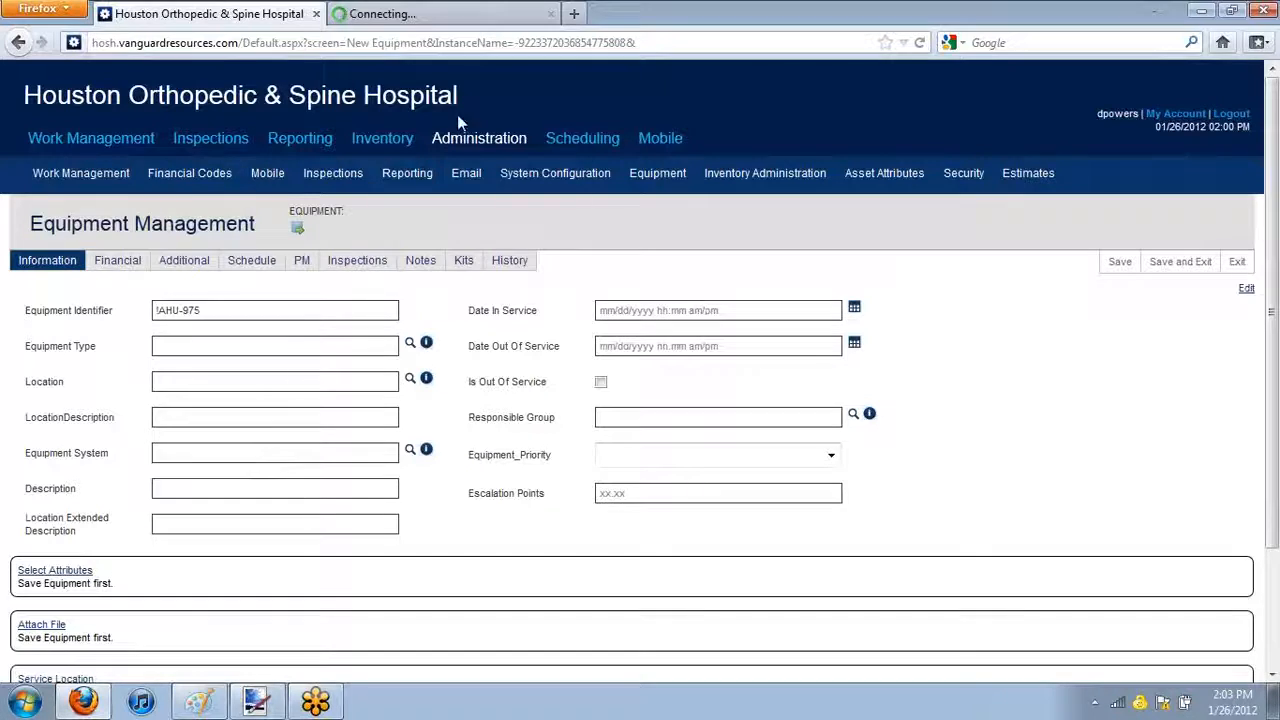
{"action": "mouse_move", "coordinate": [49, 183]}
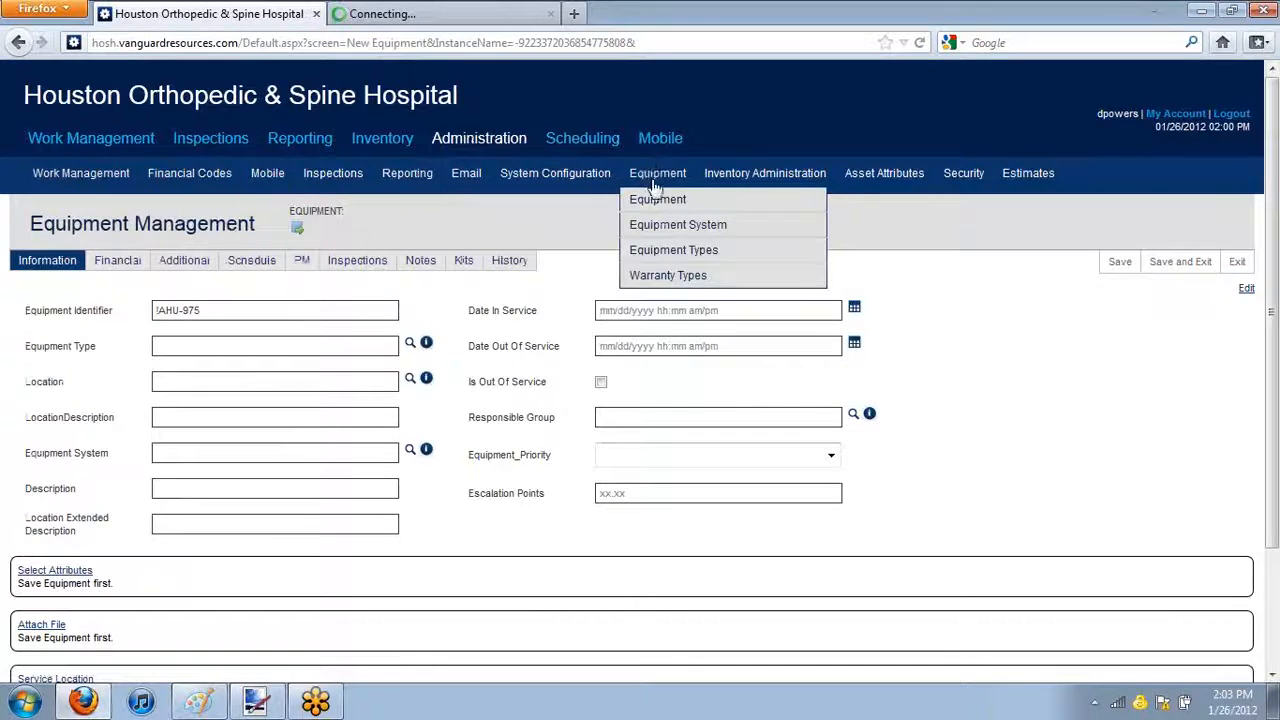
{"action": "mouse_move", "coordinate": [722, 199]}
{"action": "mouse_move", "coordinate": [645, 178]}
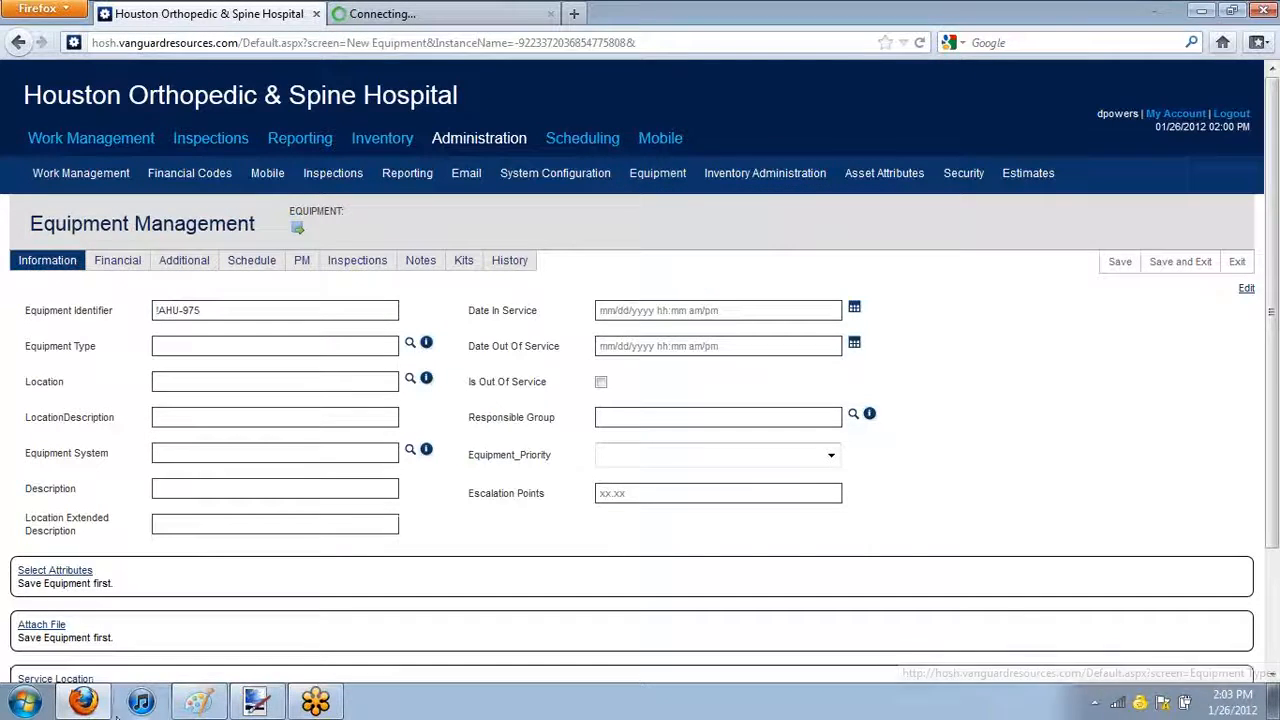
Set the Location to 5410-01 and the location description to "S Side of room right hand side of window"
{"action": "left_click", "coordinate": [241, 382]}
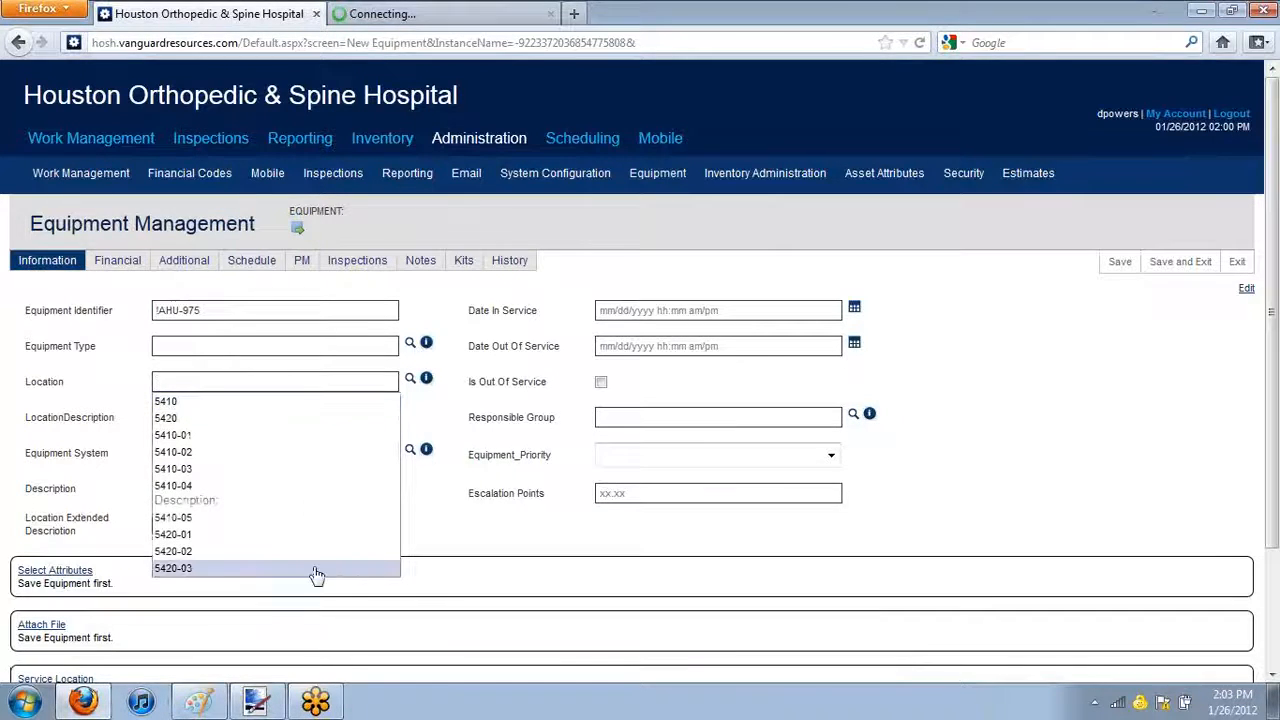
{"action": "left_click", "coordinate": [245, 440]}
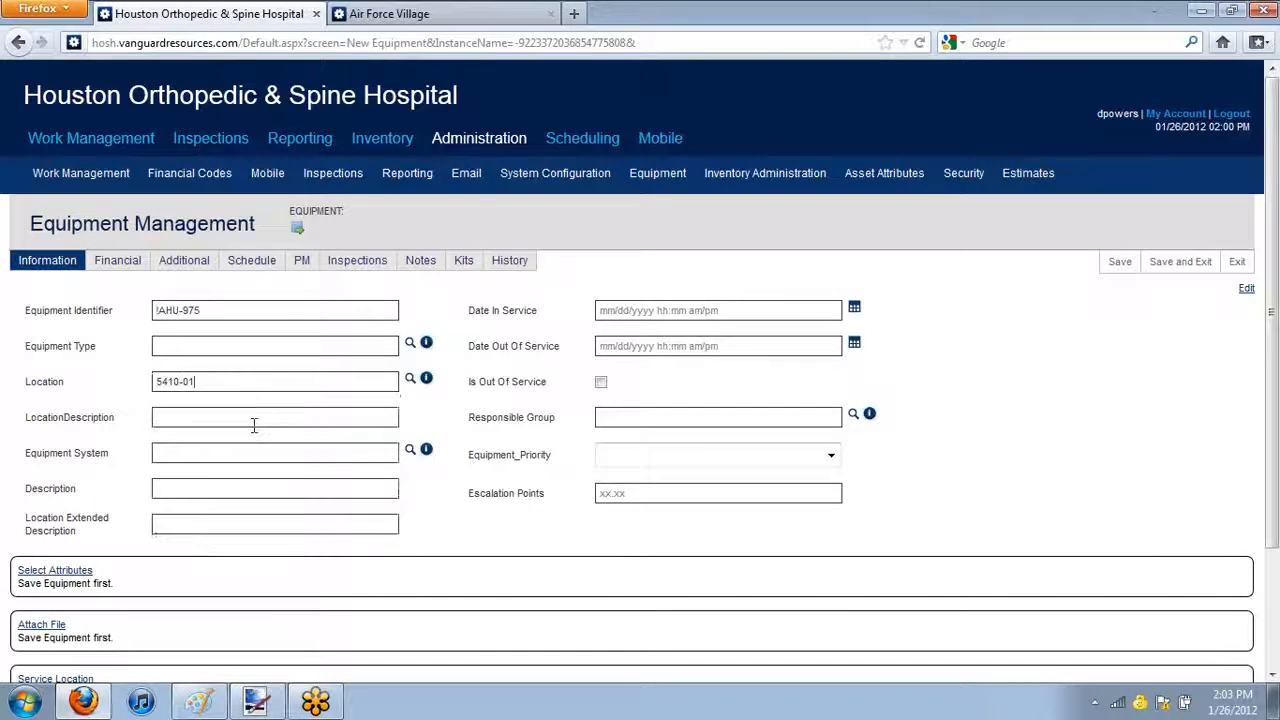
{"action": "left_click", "coordinate": [323, 420]}
{"action": "key", "text": "BackSpace"}
{"action": "key", "text": "BackSpace"}
{"action": "key", "text": "BackSpace"}
{"action": "type", "text": "right hand side of window"}
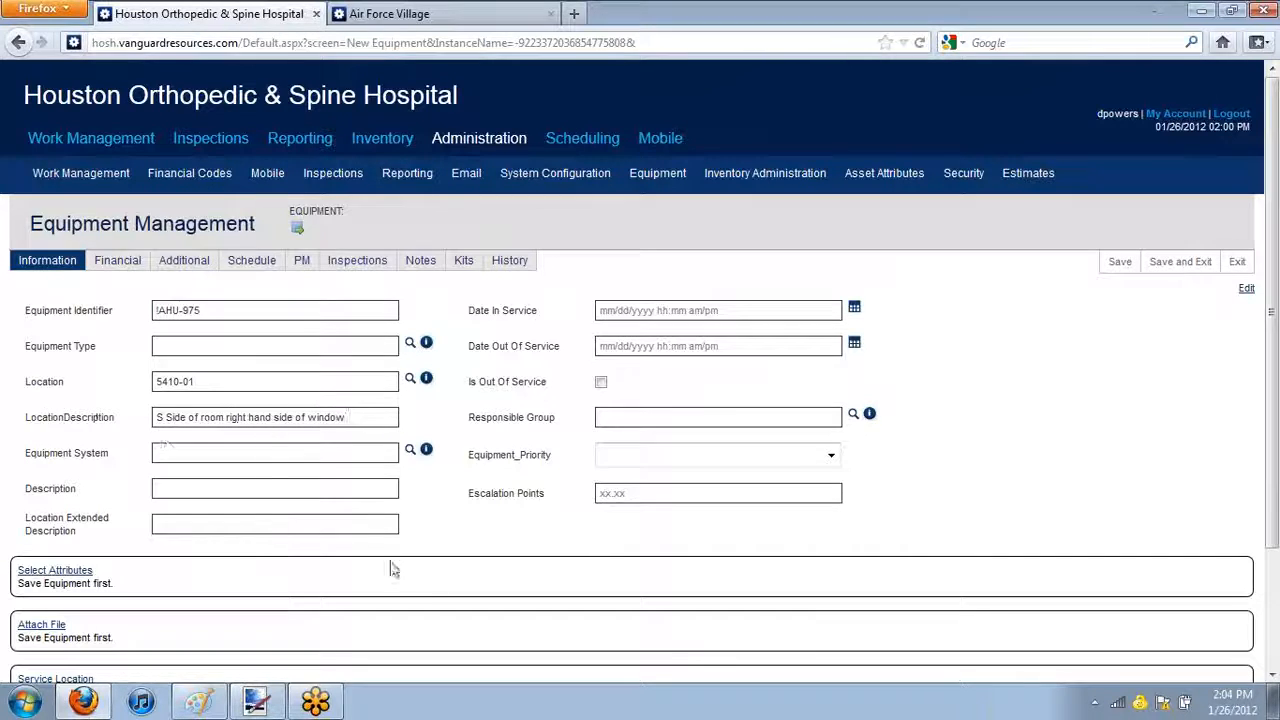
Enter the description "This is a test air handler unit" and set the Date In Service to 01/26/2012
{"action": "left_click", "coordinate": [378, 452]}
{"action": "mouse_move", "coordinate": [466, 175]}
{"action": "left_click", "coordinate": [232, 494]}
{"action": "type", "text": "This is a test air handler unit"}
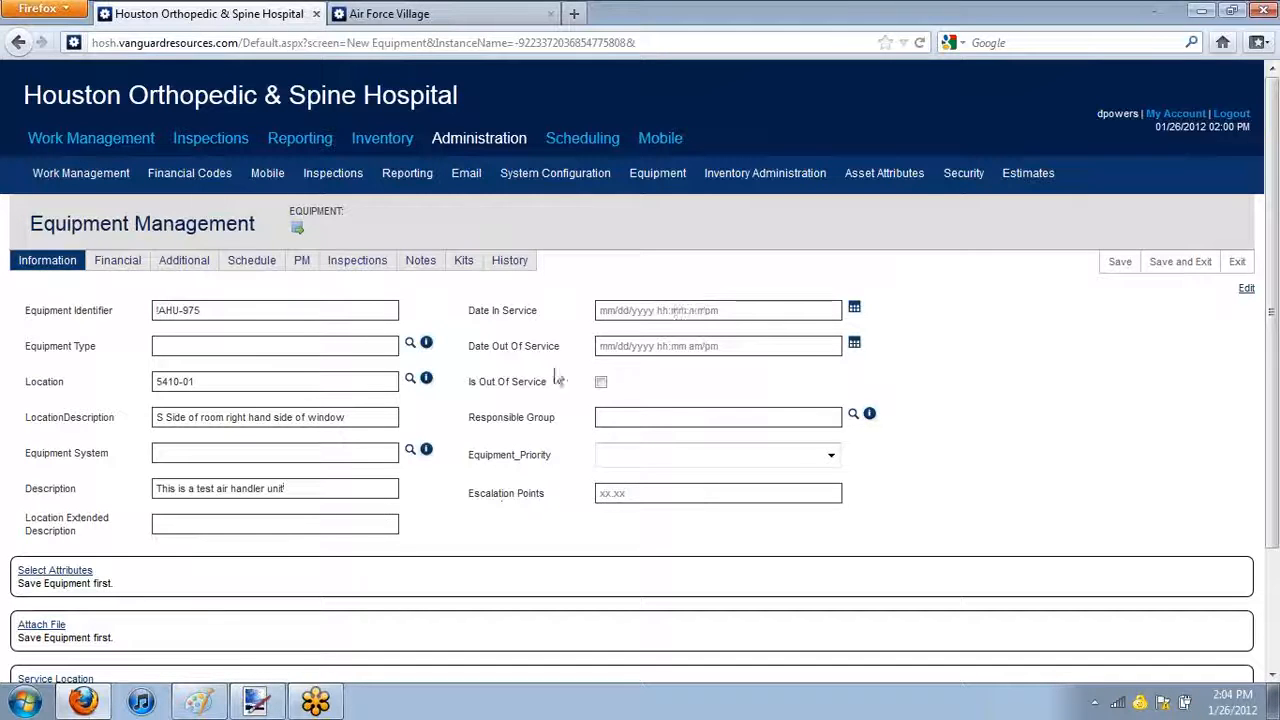
{"action": "left_click", "coordinate": [760, 310]}
{"action": "type", "text": "01/26/2012"}
Try to set a Date Out Of Service in 2017 for the equipment
{"action": "left_click", "coordinate": [791, 349]}
{"action": "type", "text": "01/26/2012"}
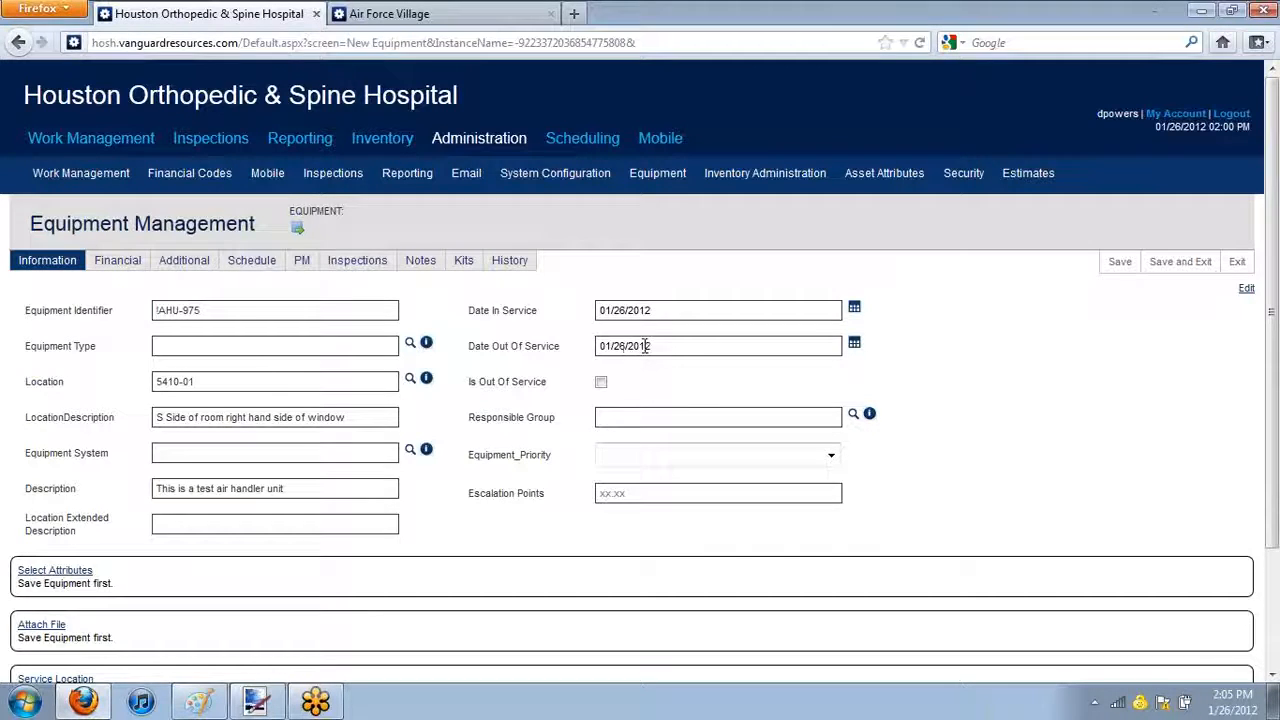
{"action": "left_click_drag", "start_coordinate": [646, 346], "coordinate": [664, 345]}
{"action": "type", "text": "3"}
{"action": "key", "text": "BackSpace"}
{"action": "left_click", "coordinate": [632, 409]}
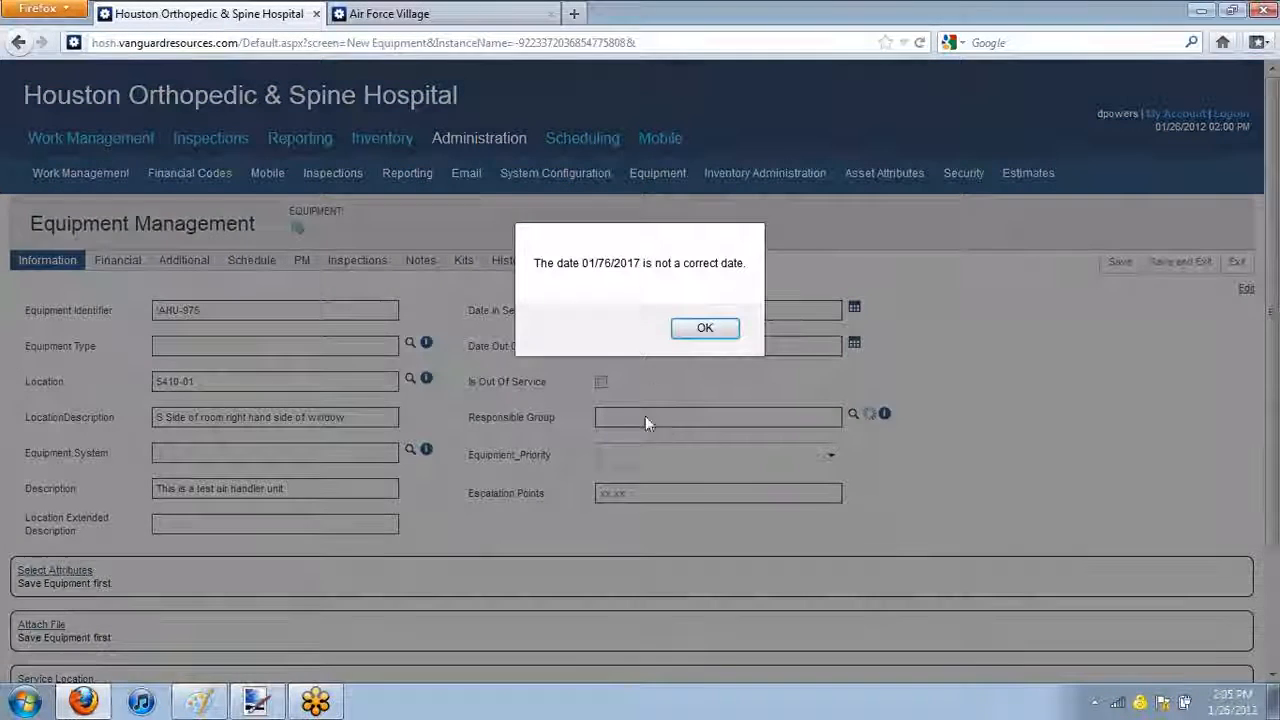
{"action": "left_click", "coordinate": [715, 326]}
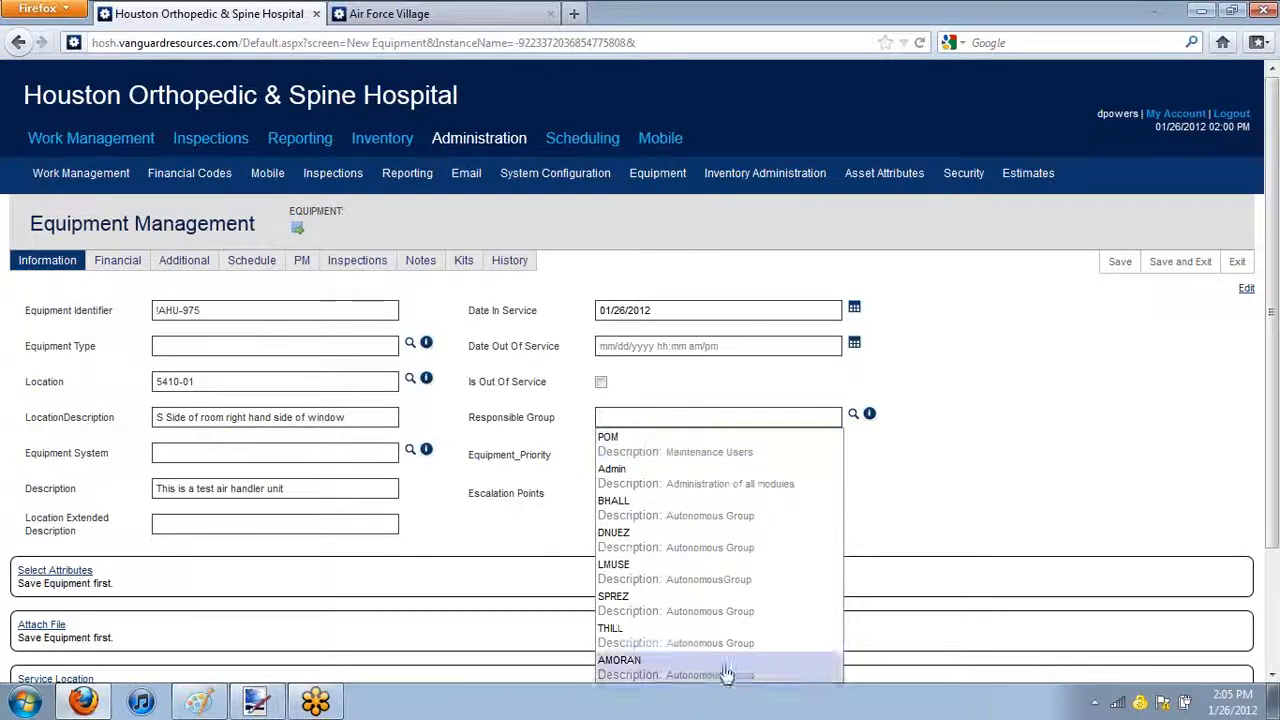
{"action": "left_click", "coordinate": [1148, 406]}
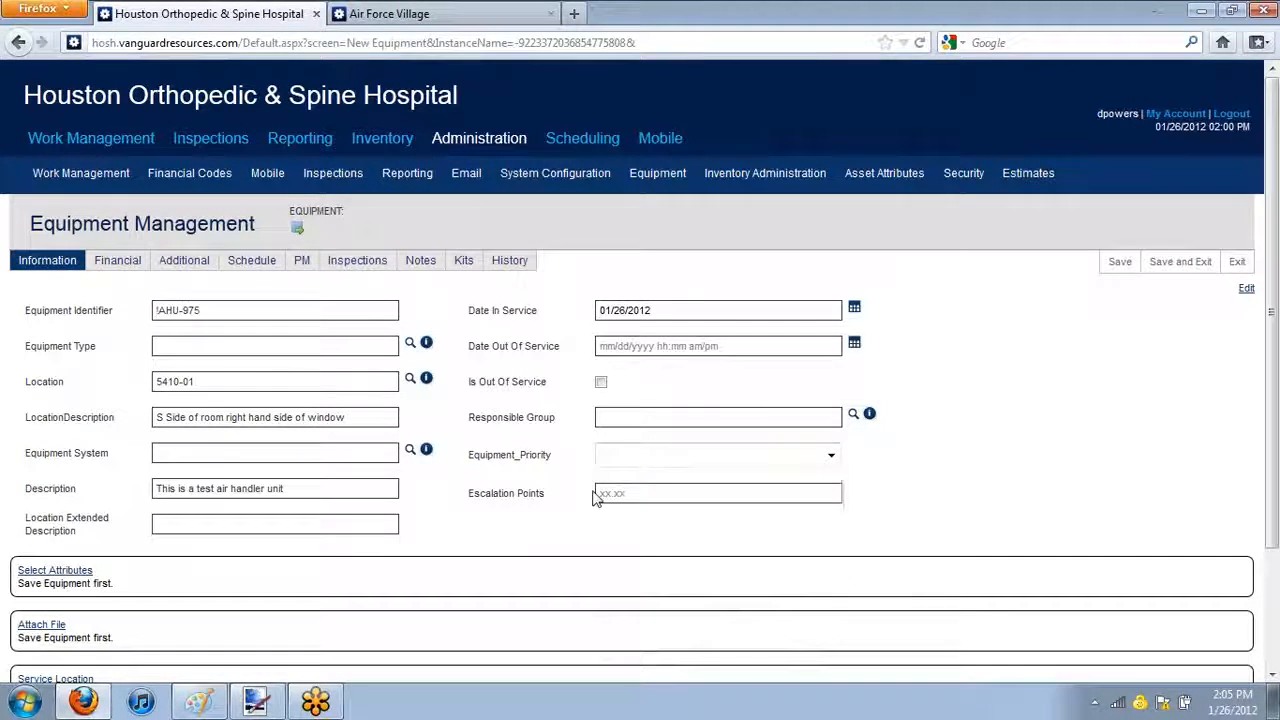
Set the equipment priority to Life Safety and the Escalation Points to 0, and save the record
{"action": "left_click", "coordinate": [830, 456]}
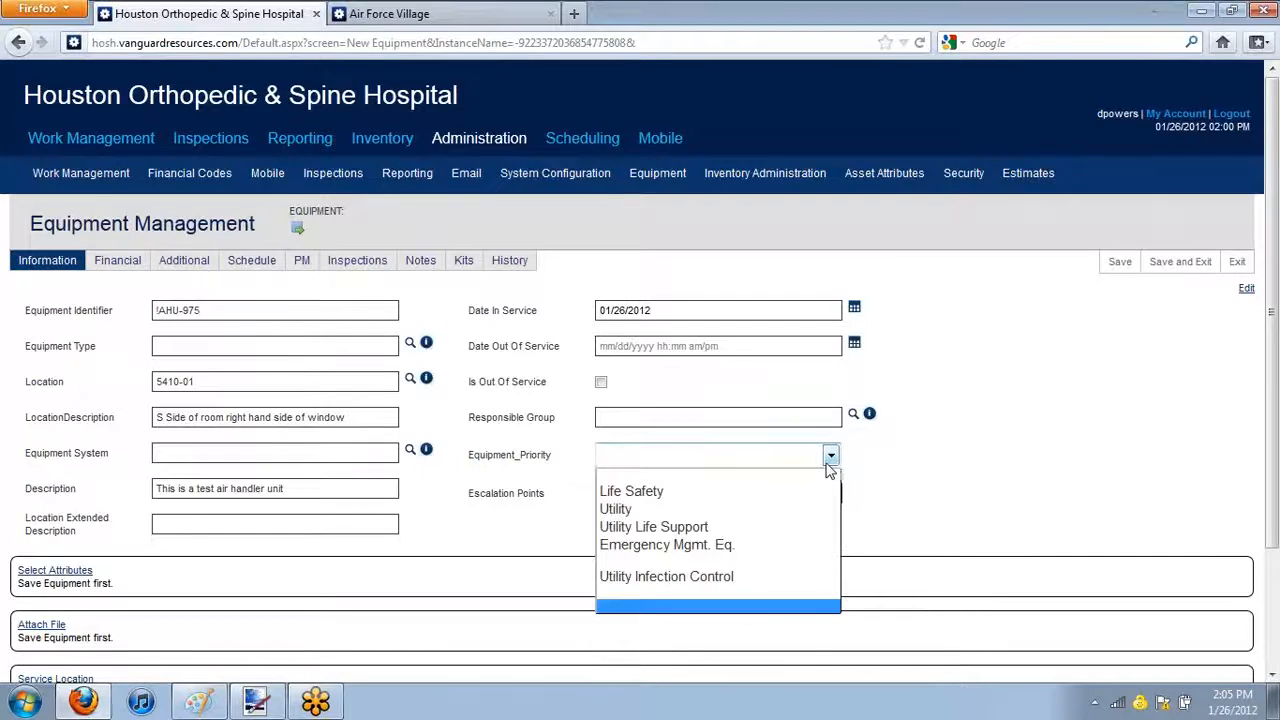
{"action": "left_click", "coordinate": [767, 495]}
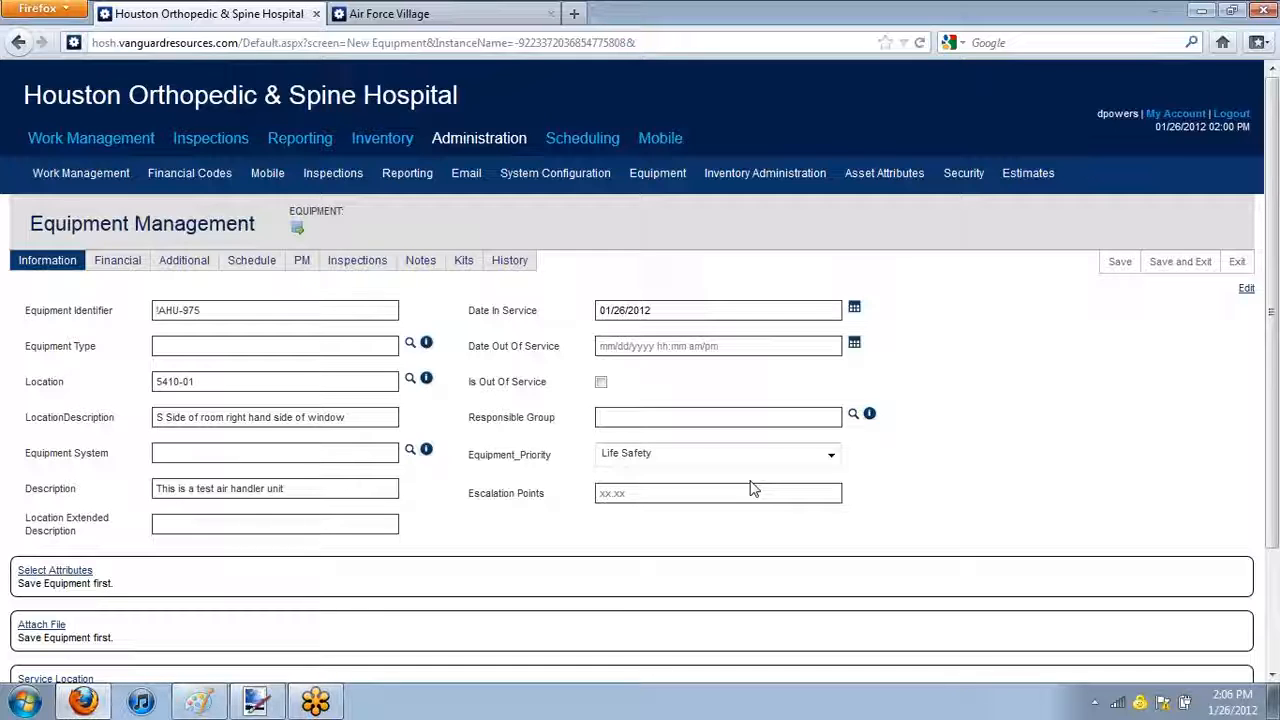
{"action": "left_click", "coordinate": [768, 500]}
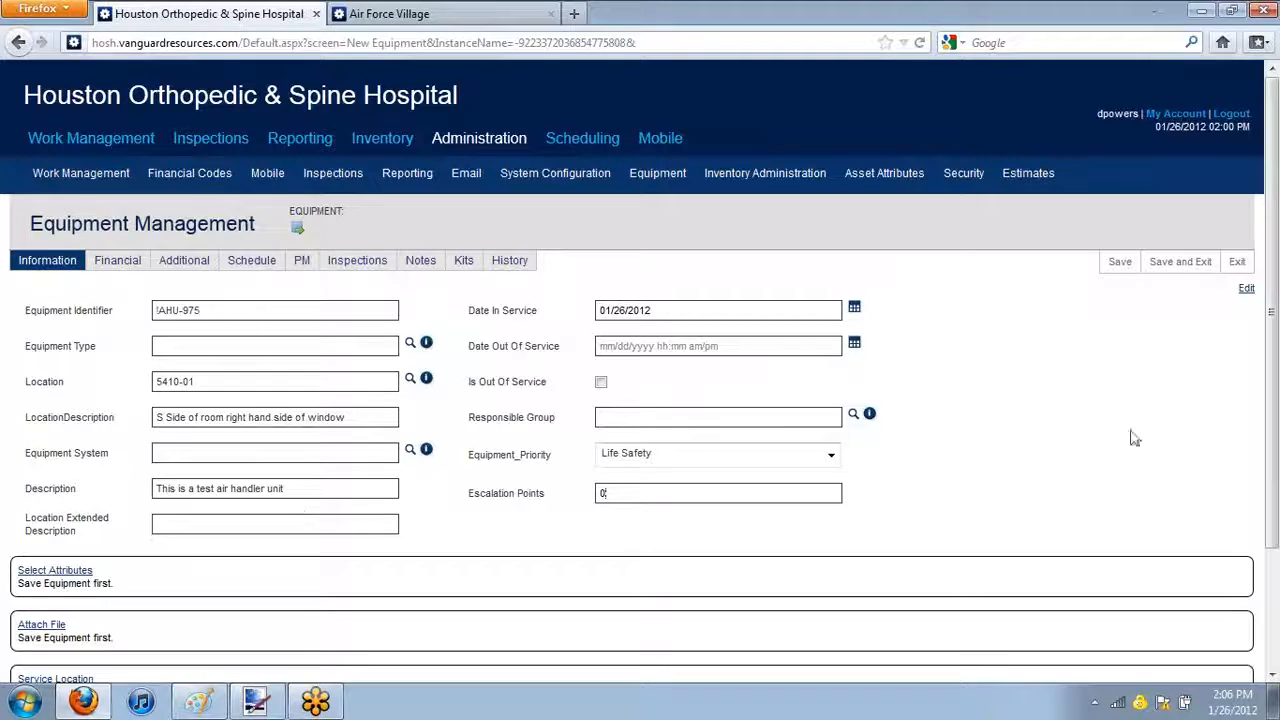
{"action": "left_click", "coordinate": [1119, 265]}
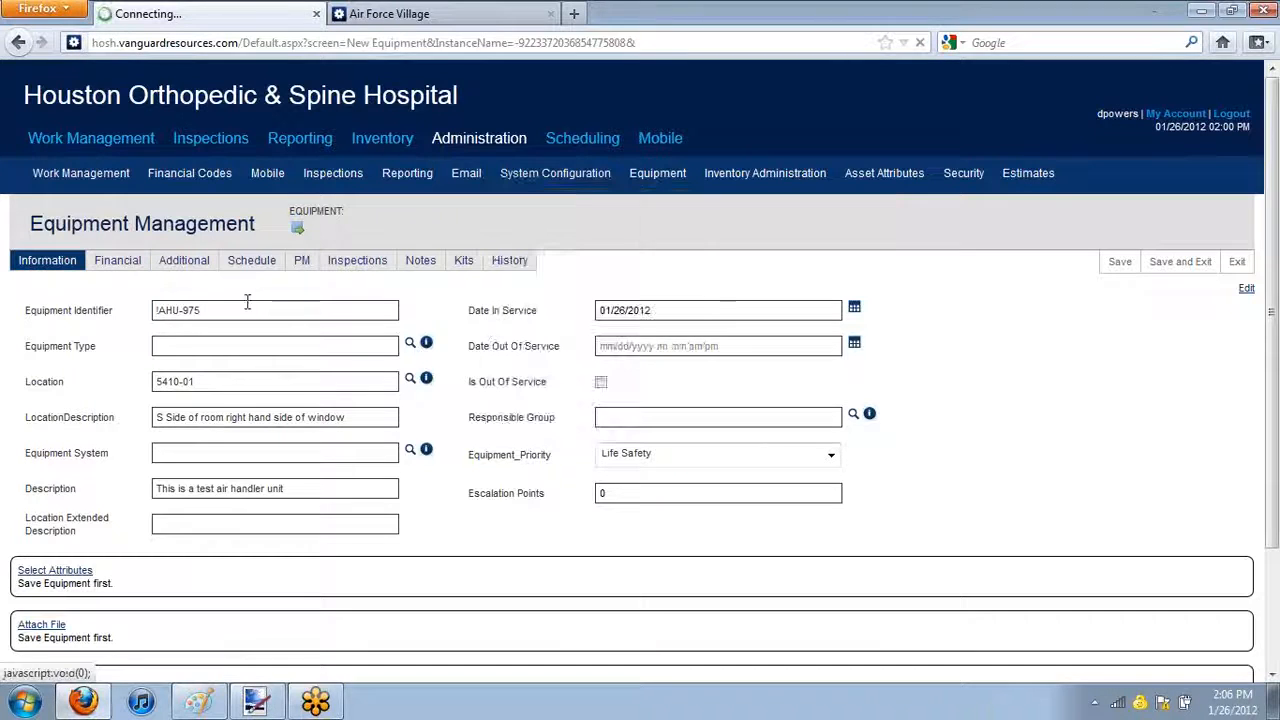
Try to set the Purchase Date to 01/26/2012 in the equipment's financial details
{"action": "left_click", "coordinate": [105, 270]}
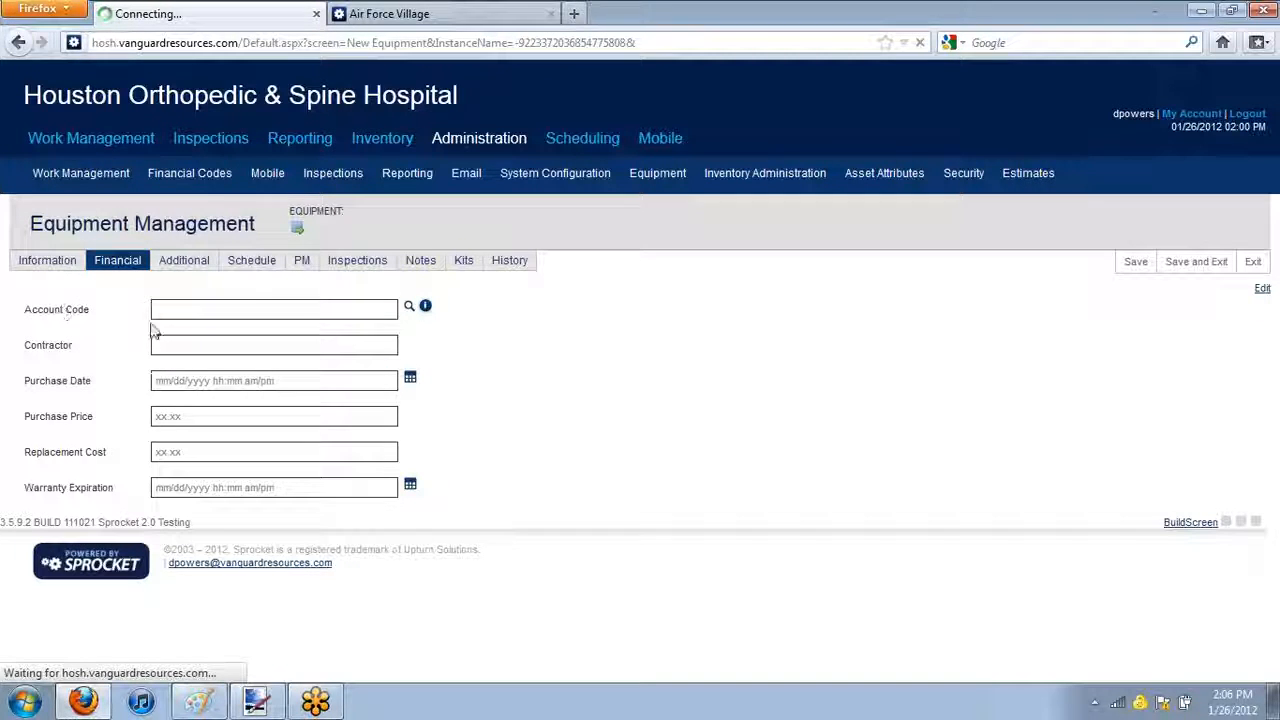
{"action": "left_click", "coordinate": [224, 379]}
{"action": "type", "text": "01/26/2012"}
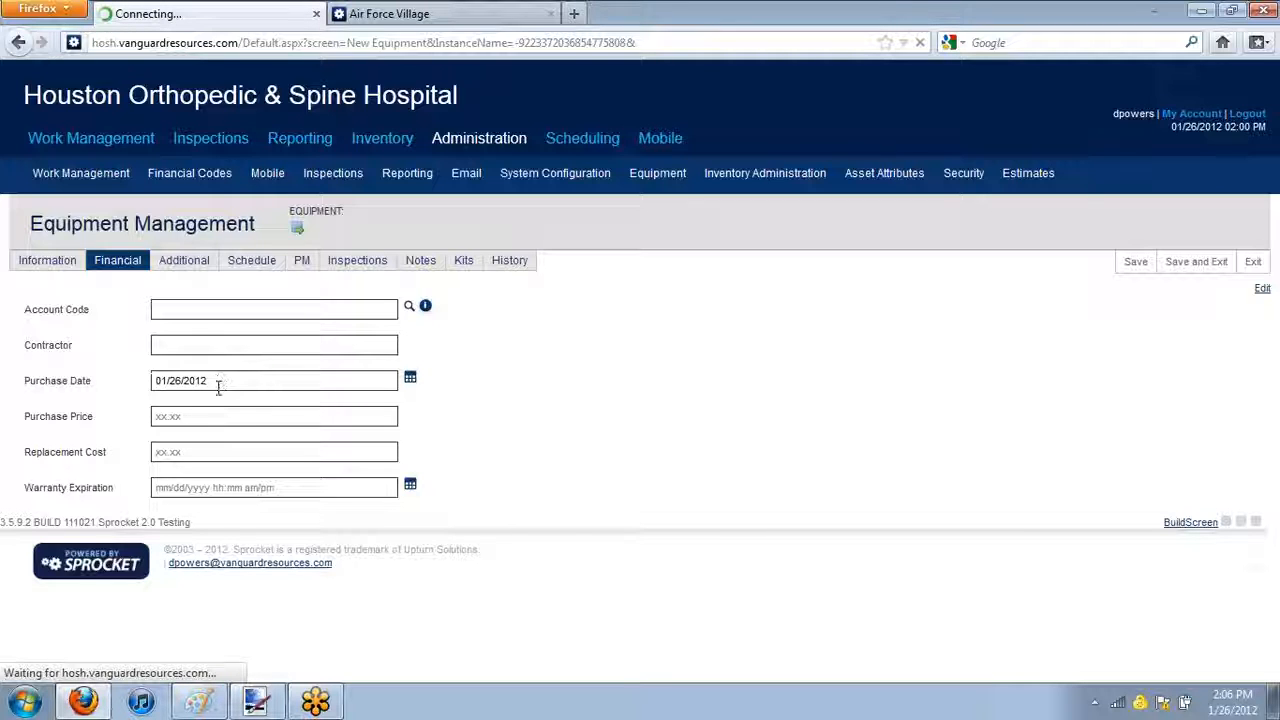
{"action": "left_click", "coordinate": [203, 422]}
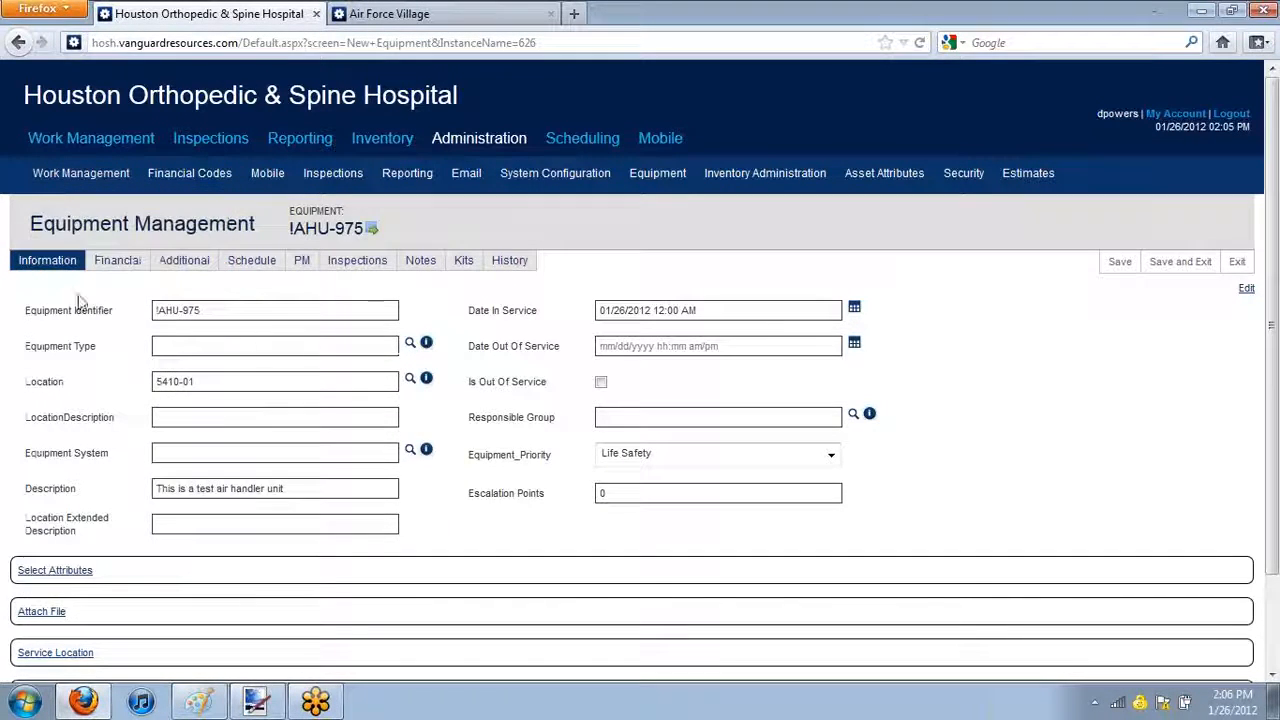
In the equipment's financial details, set the Purchase Date to 01/26/2012 and the Purchase Price to 350
{"action": "left_click", "coordinate": [120, 262]}
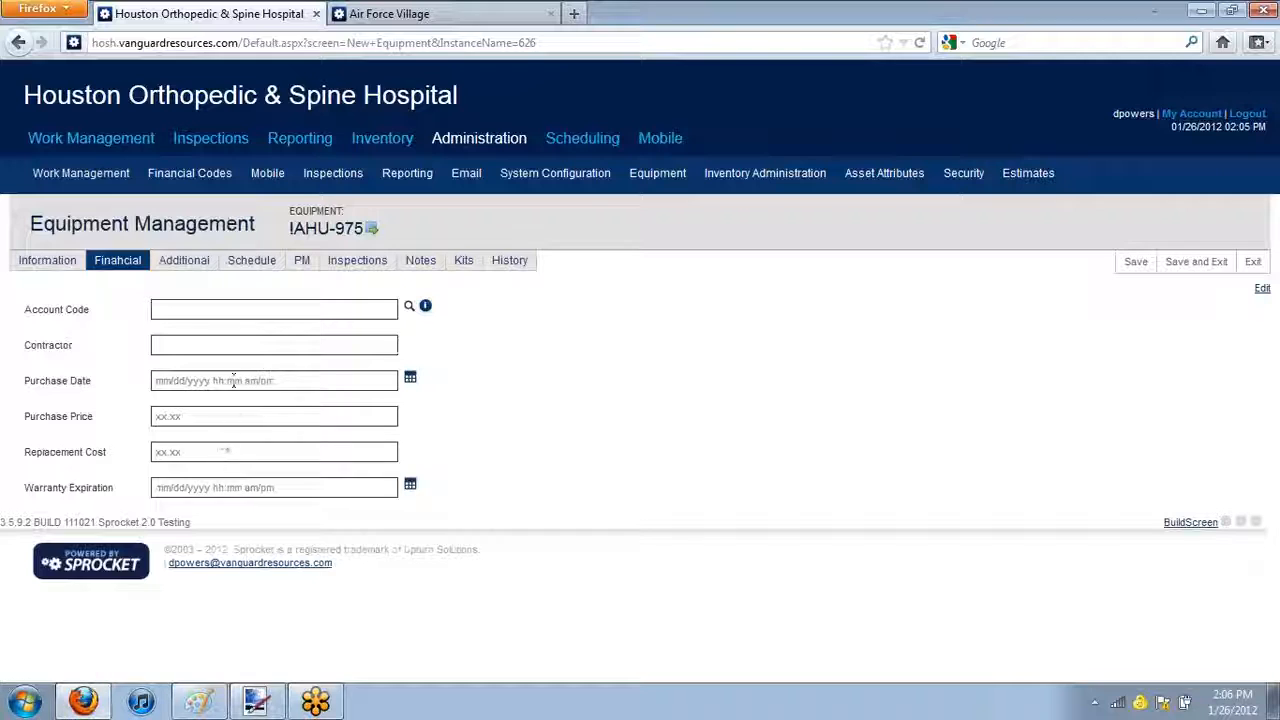
{"action": "left_click", "coordinate": [233, 380]}
{"action": "type", "text": "01/26/2012"}
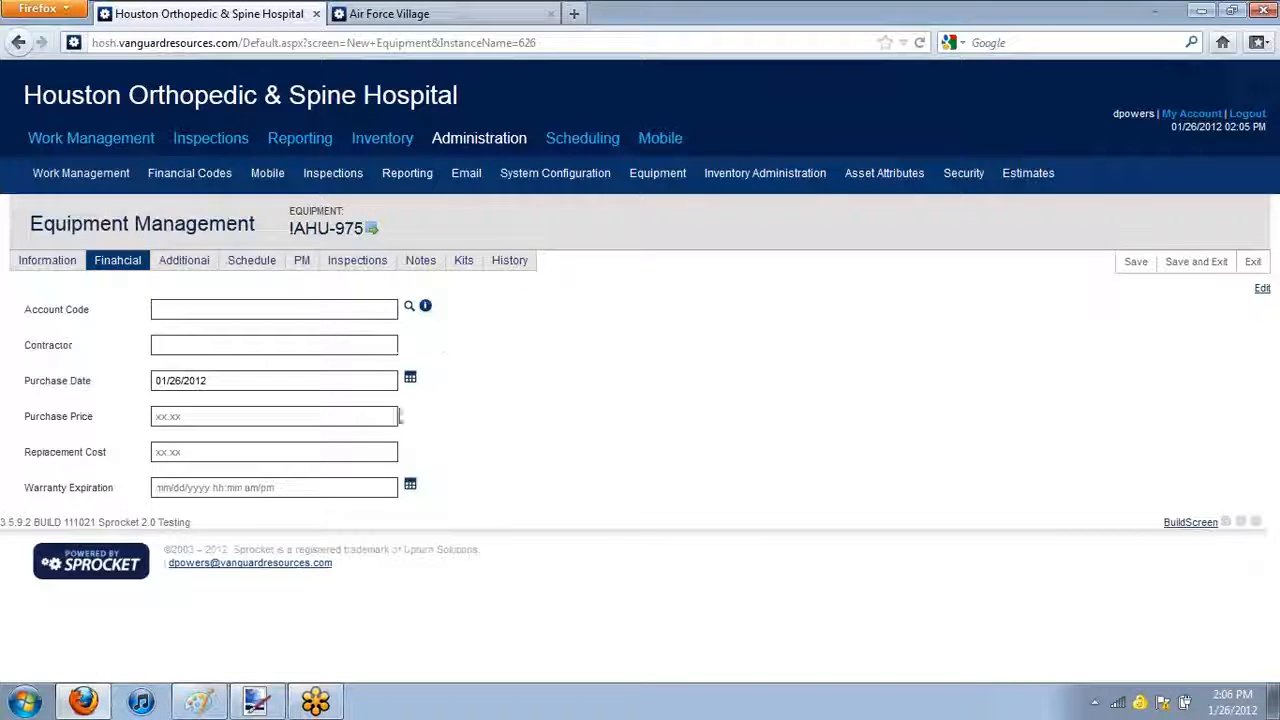
{"action": "left_click", "coordinate": [324, 415]}
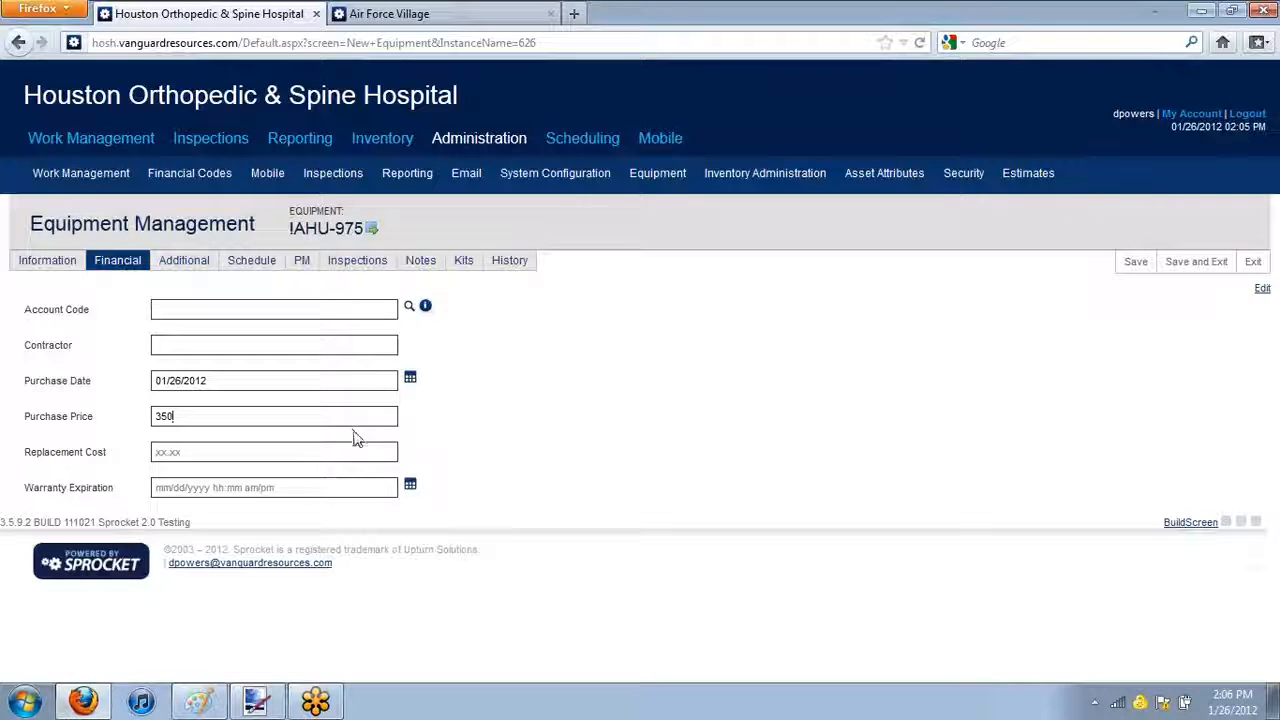
Set the Warranty Expiration to 01/26/2017 and save the record
{"action": "left_click", "coordinate": [273, 490]}
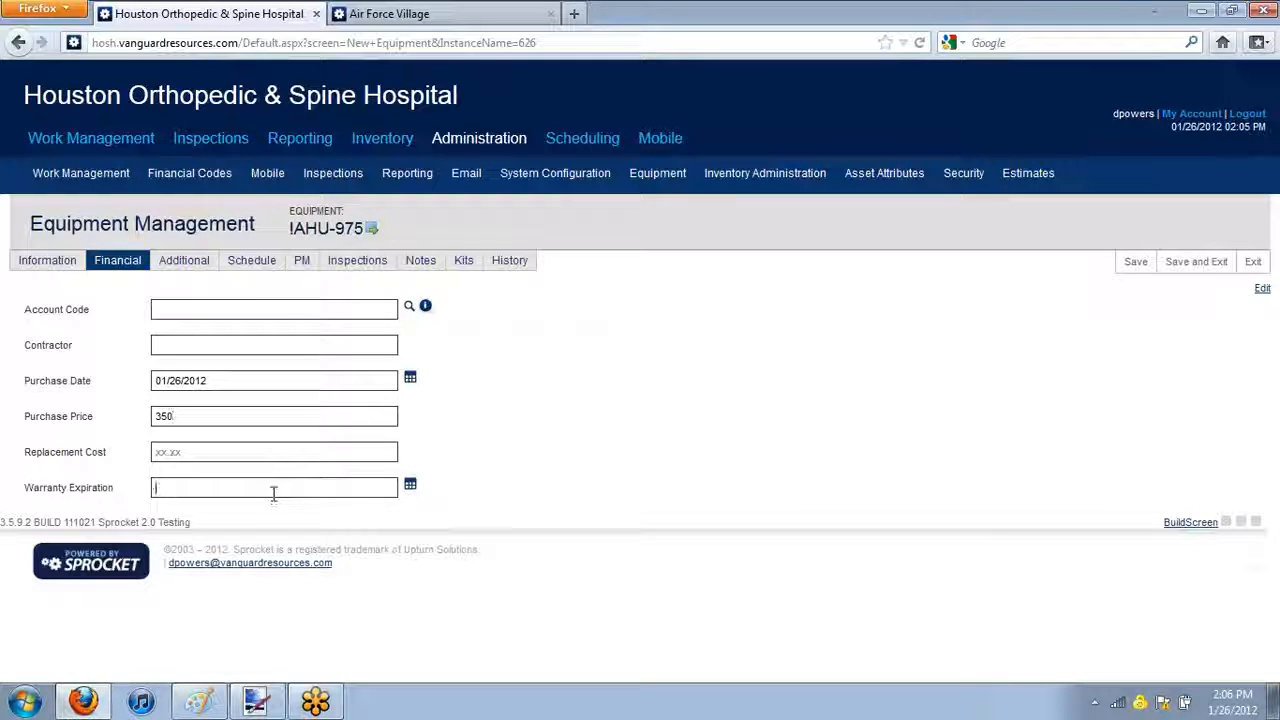
{"action": "mouse_move", "coordinate": [209, 490]}
{"action": "left_mouse_down"}
{"action": "mouse_move", "coordinate": [194, 490]}
{"action": "mouse_move", "coordinate": [209, 488]}
{"action": "left_mouse_up"}
{"action": "key", "text": "BackSpace"}
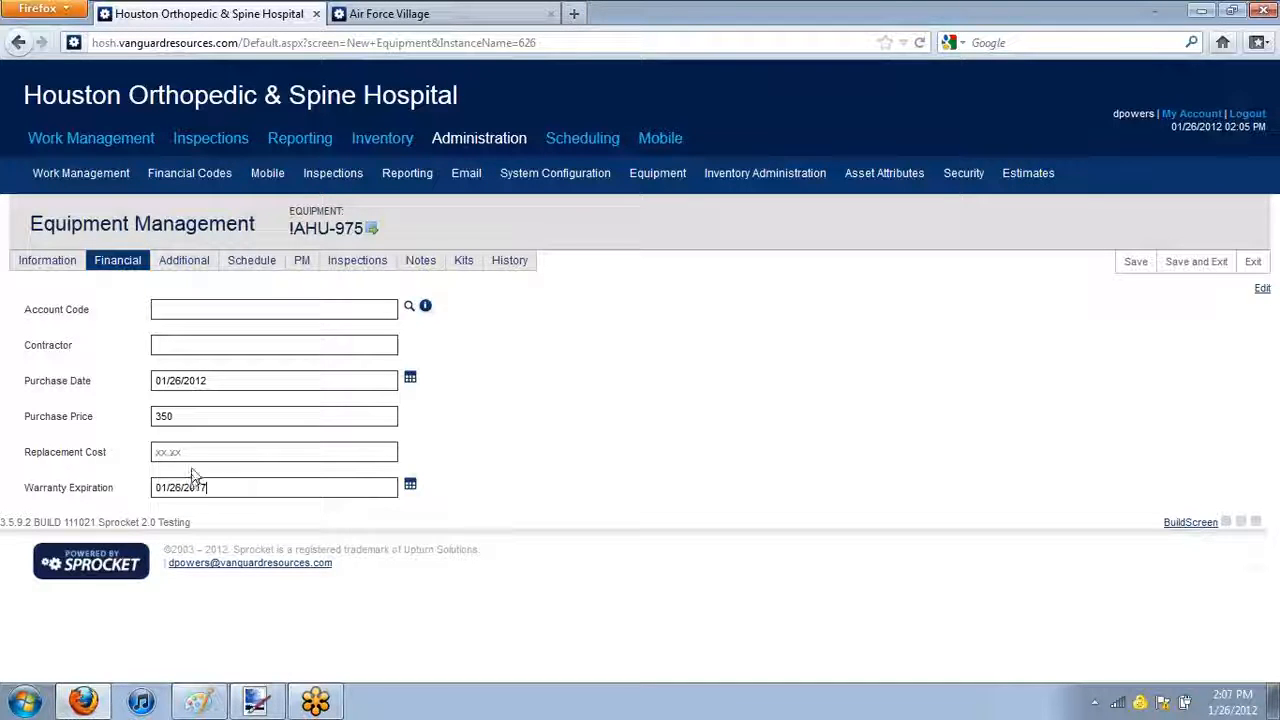
{"action": "left_click_drag", "start_coordinate": [200, 415], "coordinate": [165, 416]}
{"action": "left_click", "coordinate": [238, 418]}
{"action": "left_click", "coordinate": [1135, 261]}
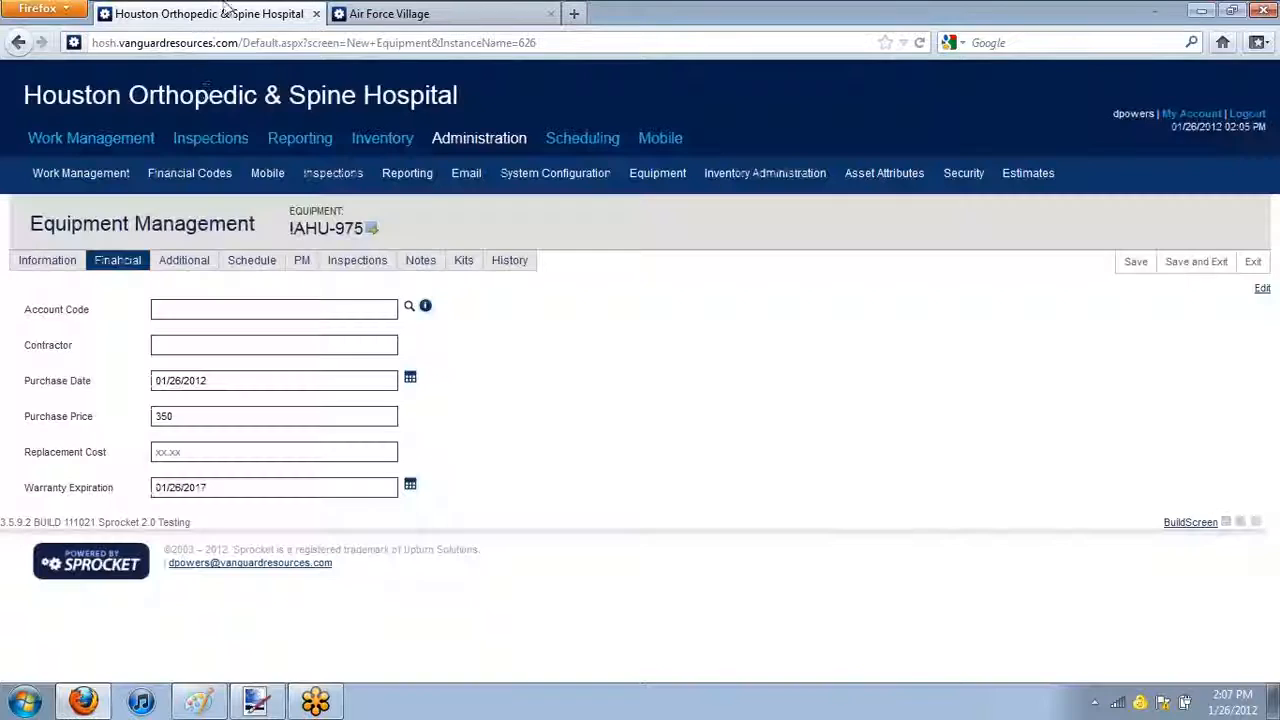
In the additional equipment details, enter the Serial Number 0784215 and the Model Number MX-2200
{"action": "mouse_move", "coordinate": [173, 177]}
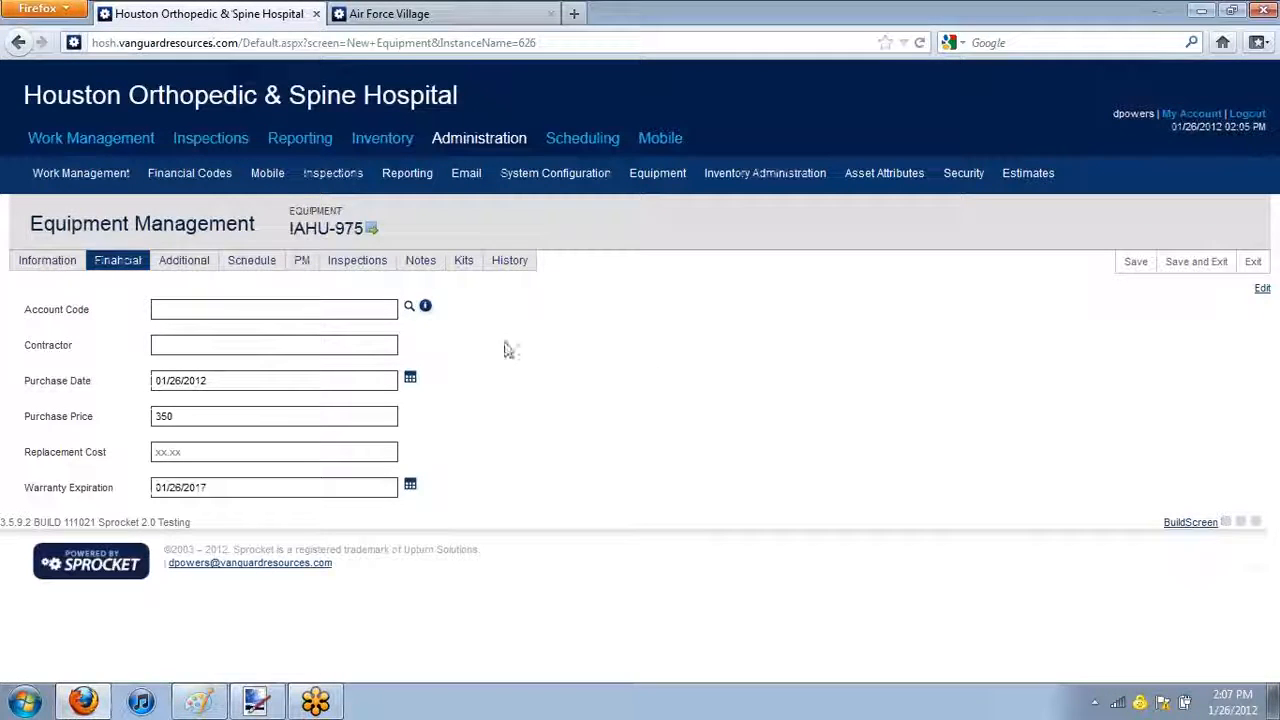
{"action": "left_click", "coordinate": [174, 264]}
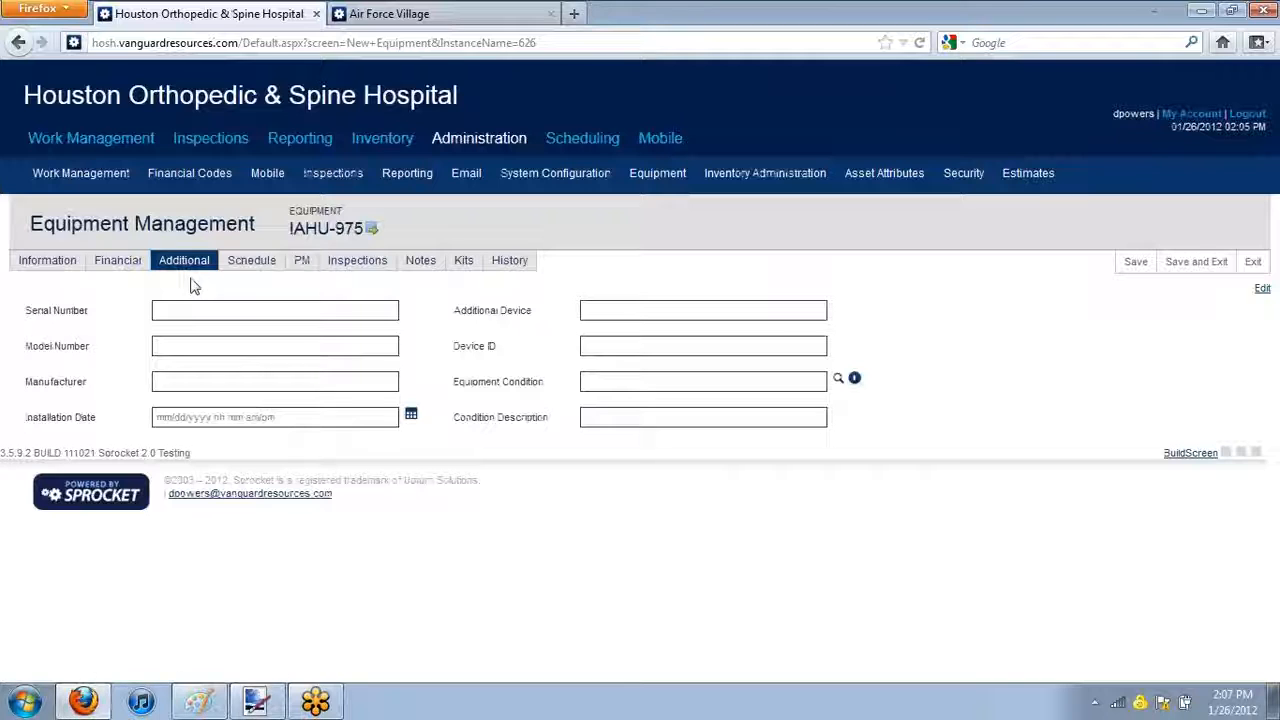
{"action": "left_click", "coordinate": [220, 309]}
{"action": "type", "text": "0"}
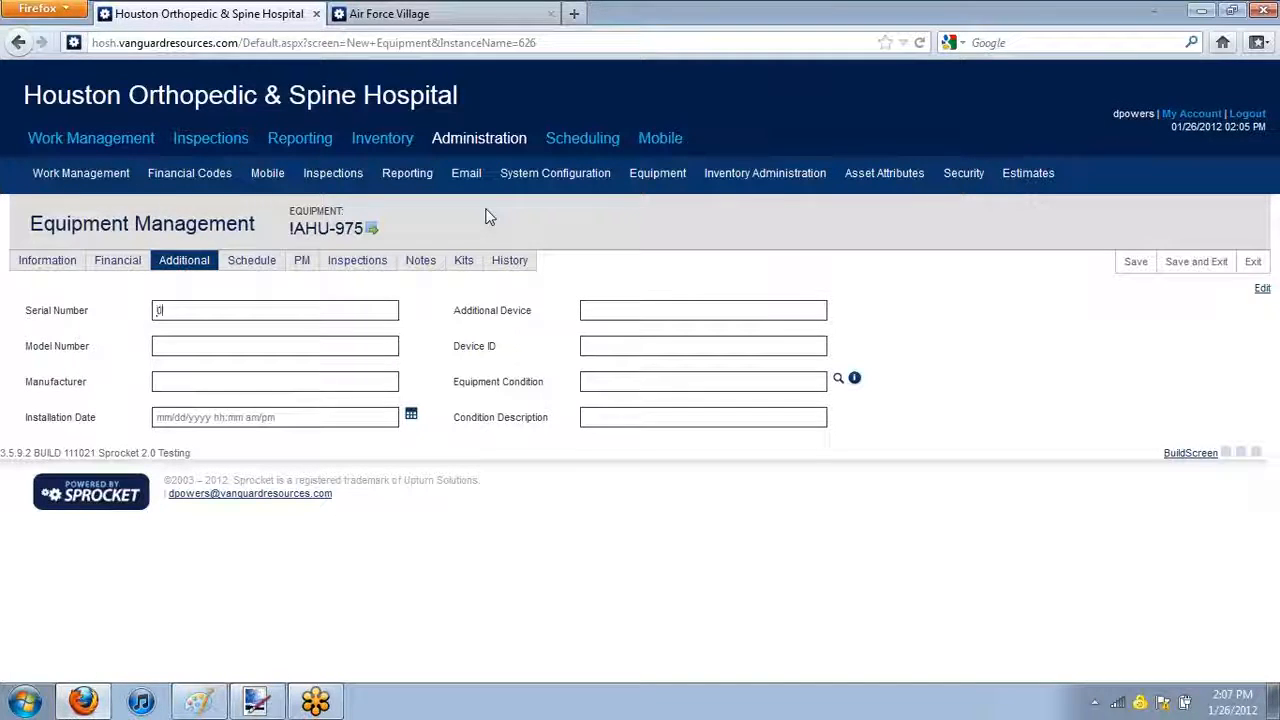
{"action": "type", "text": "784215"}
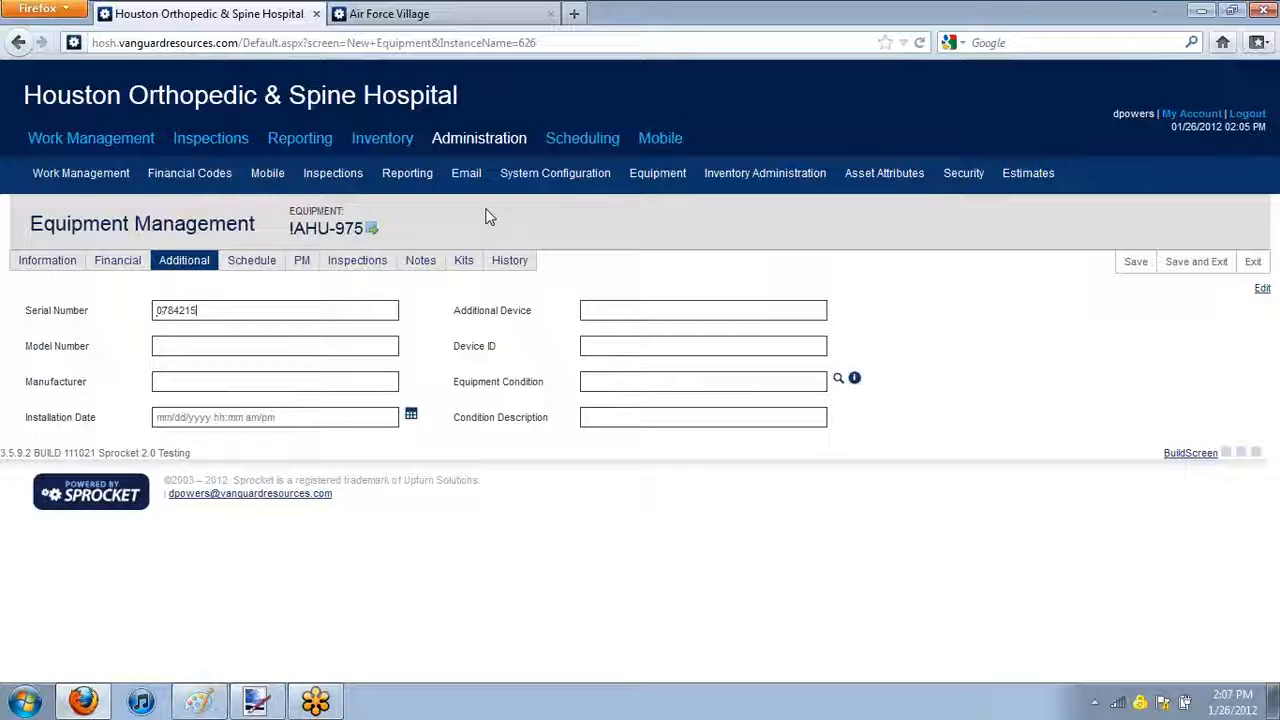
{"action": "left_click", "coordinate": [244, 346]}
{"action": "type", "text": "MX-2200"}
Set the Manufacturer to Train and the Installation Date to 01/26/2012
{"action": "left_click", "coordinate": [270, 381]}
{"action": "type", "text": "TRan"}
{"action": "key", "text": "BackSpace"}
{"action": "key", "text": "BackSpace"}
{"action": "key", "text": "BackSpace"}
{"action": "type", "text": "rain"}
{"action": "left_click", "coordinate": [288, 417]}
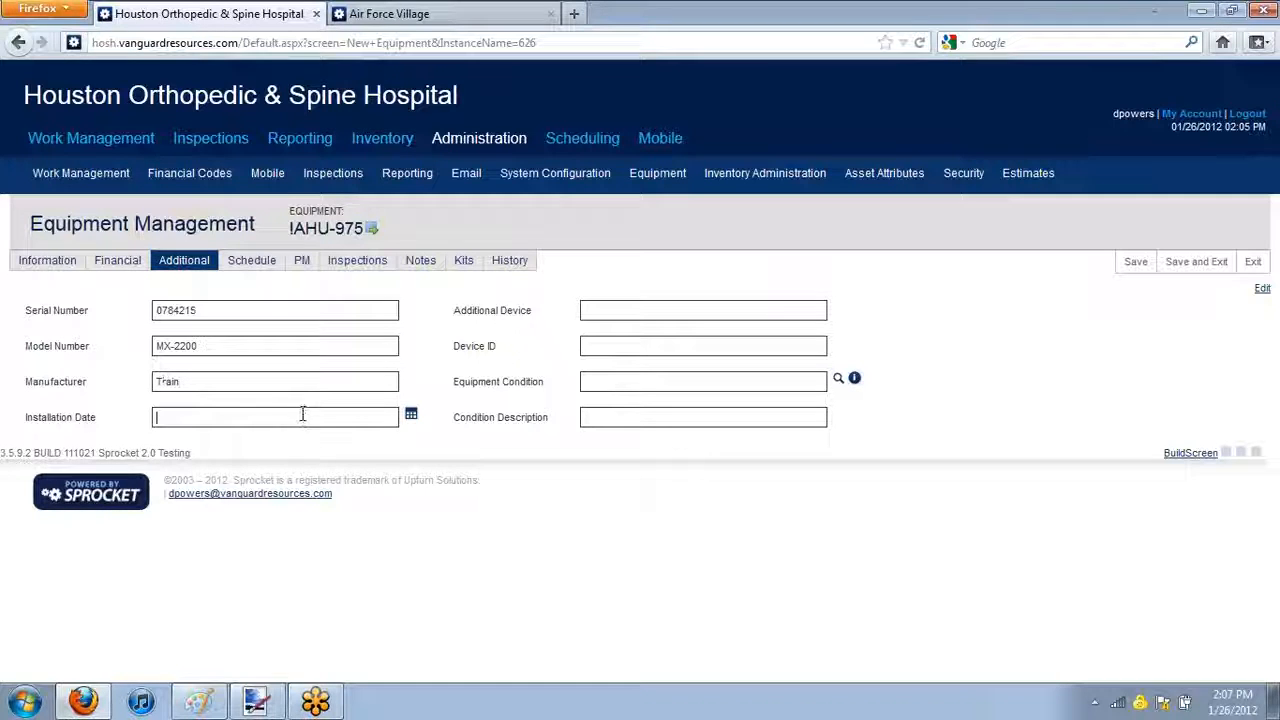
{"action": "type", "text": "01/26/2012"}
Enter the Device ID 004578 and save the record
{"action": "left_click", "coordinate": [714, 310]}
{"action": "left_click_drag", "start_coordinate": [460, 346], "coordinate": [505, 348]}
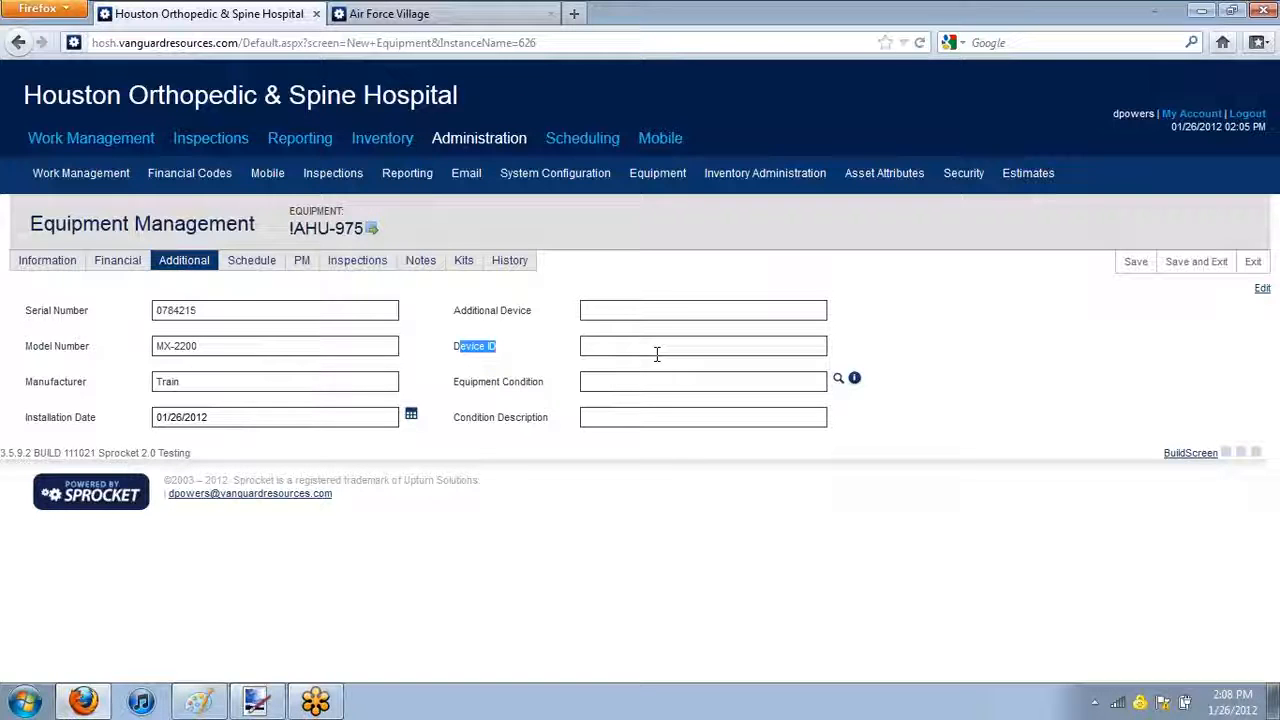
{"action": "left_click", "coordinate": [657, 354]}
{"action": "type", "text": "804578"}
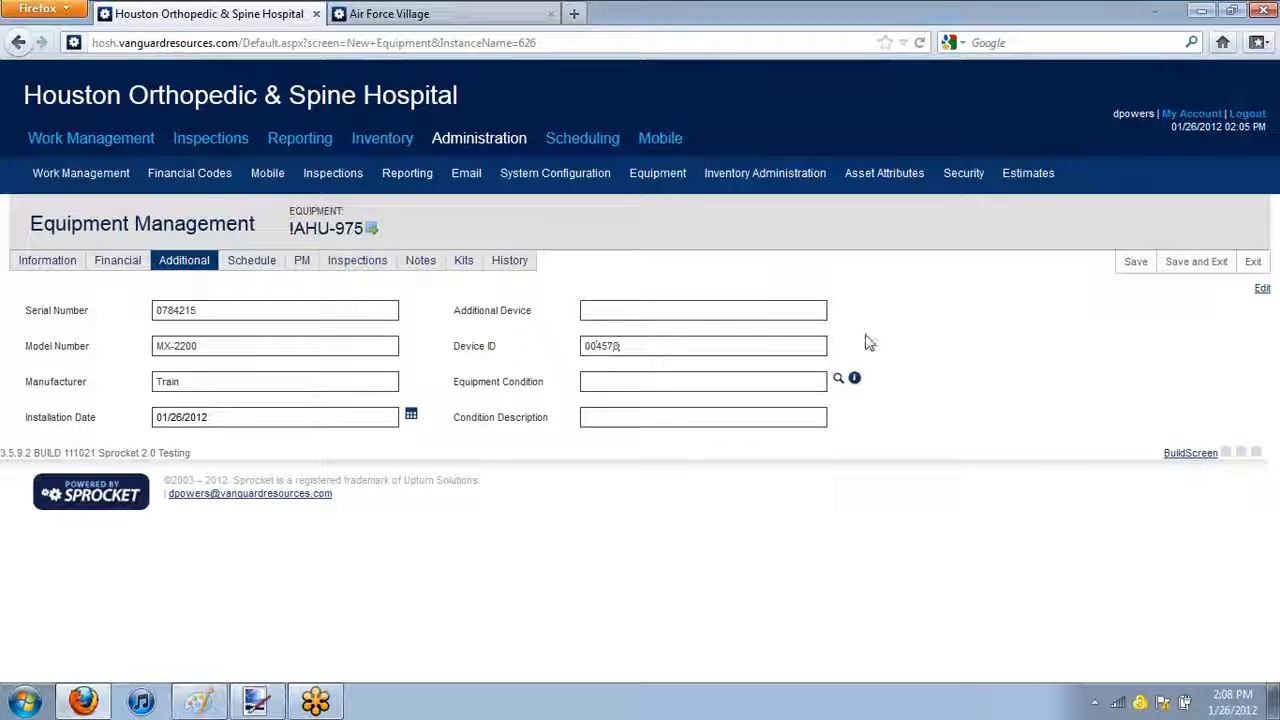
{"action": "left_click", "coordinate": [763, 385]}
{"action": "left_click", "coordinate": [1131, 261]}
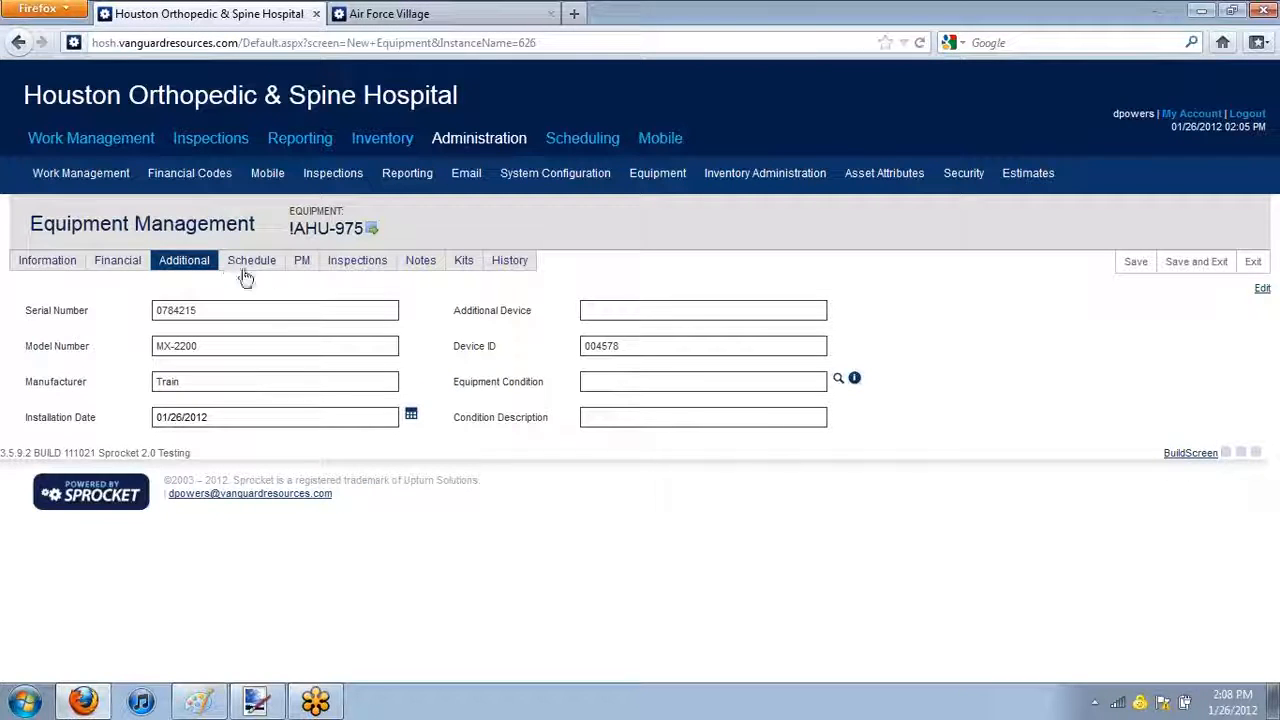
Examine the equipment's schedules, the PM projects using it, and its inspections
{"action": "left_click", "coordinate": [248, 266]}
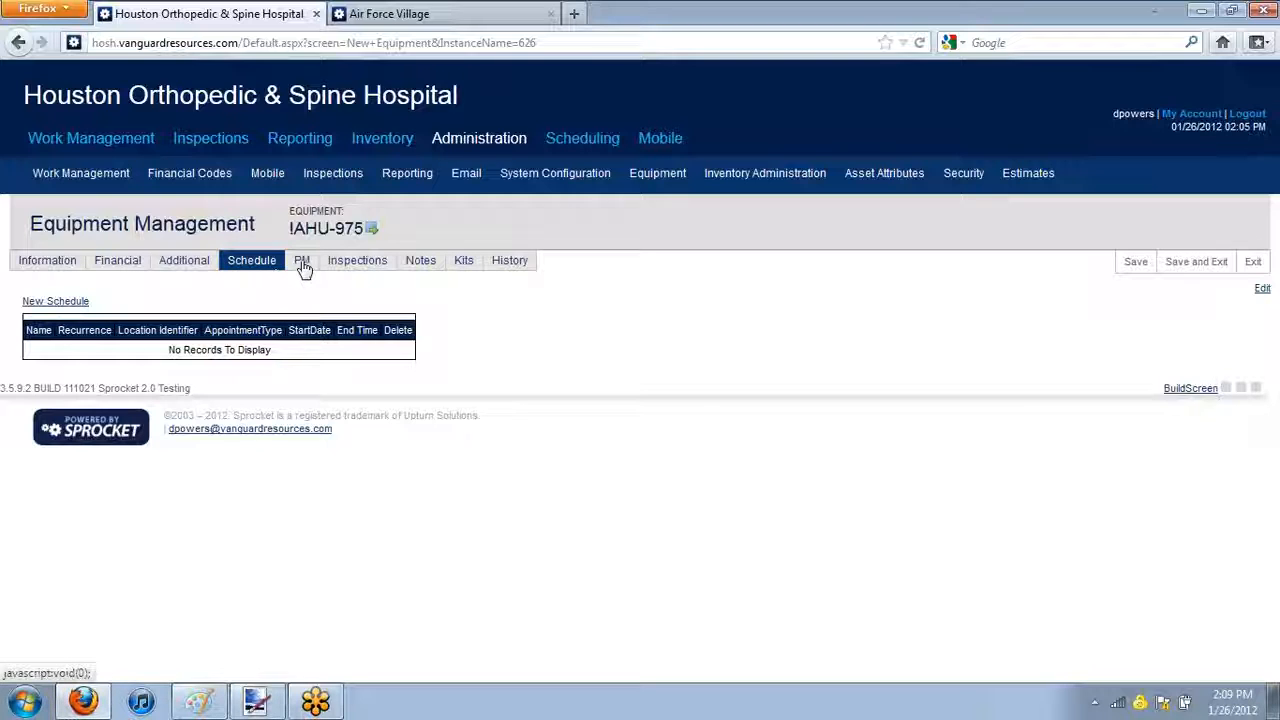
{"action": "left_click", "coordinate": [303, 266]}
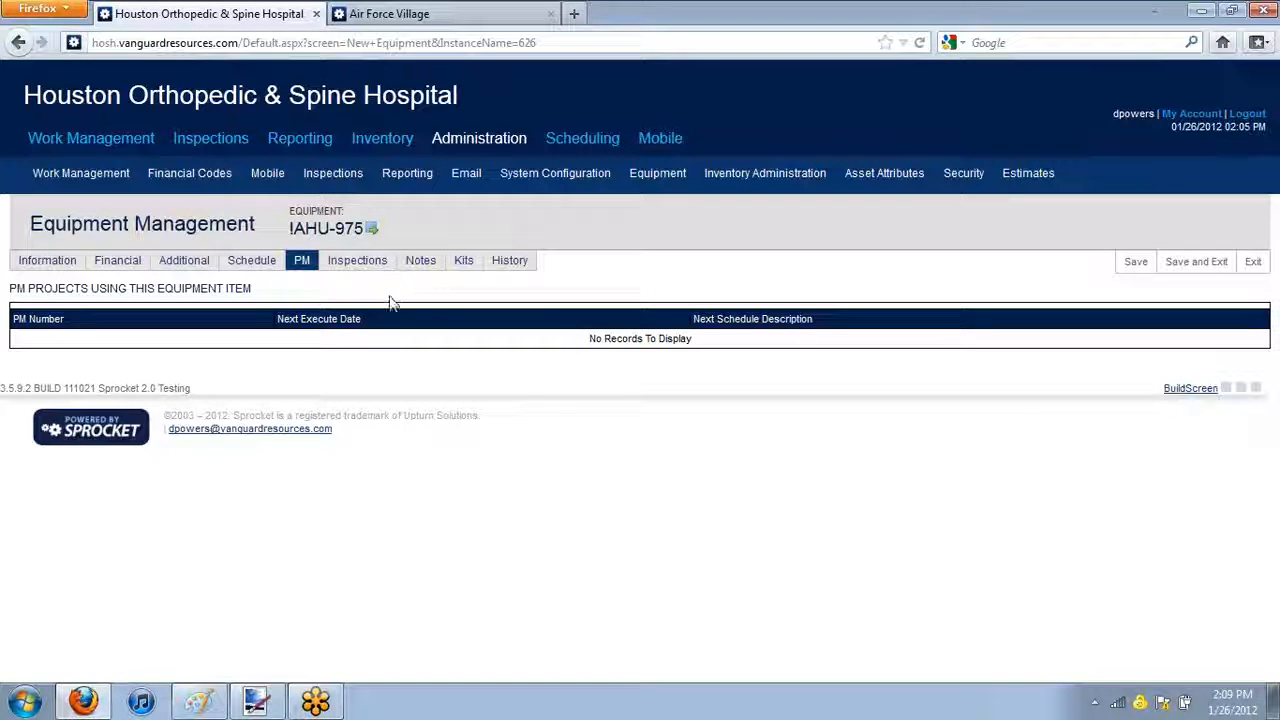
{"action": "left_click", "coordinate": [345, 268]}
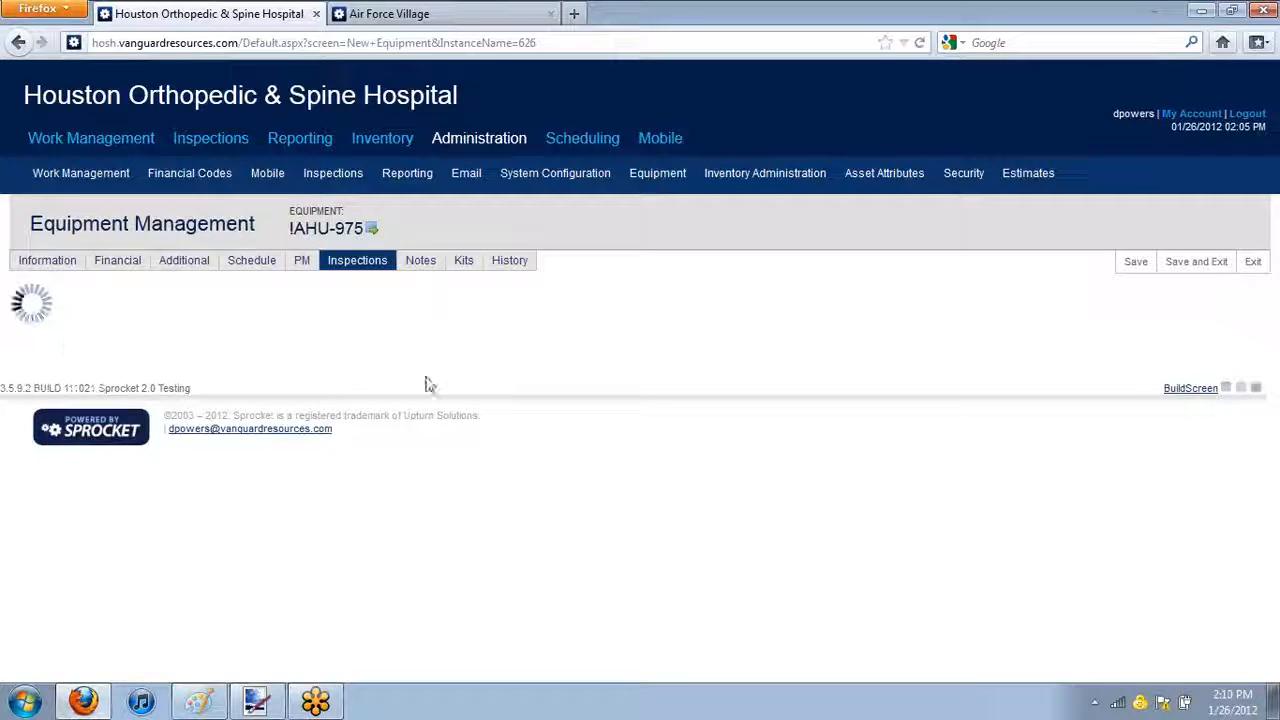
Add the note "Do not replace filter, resident uses Allergen filters" to the equipment
{"action": "left_click", "coordinate": [428, 272]}
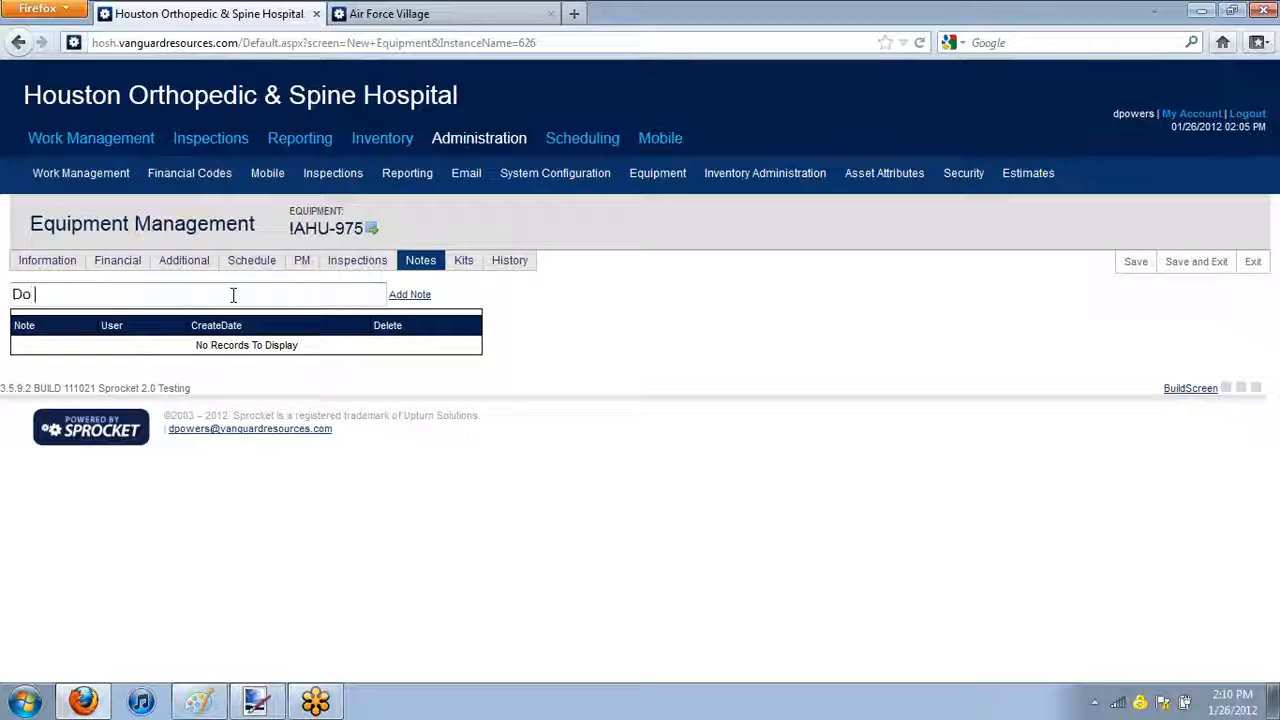
{"action": "type", "text": "filter, resident uses Al"}
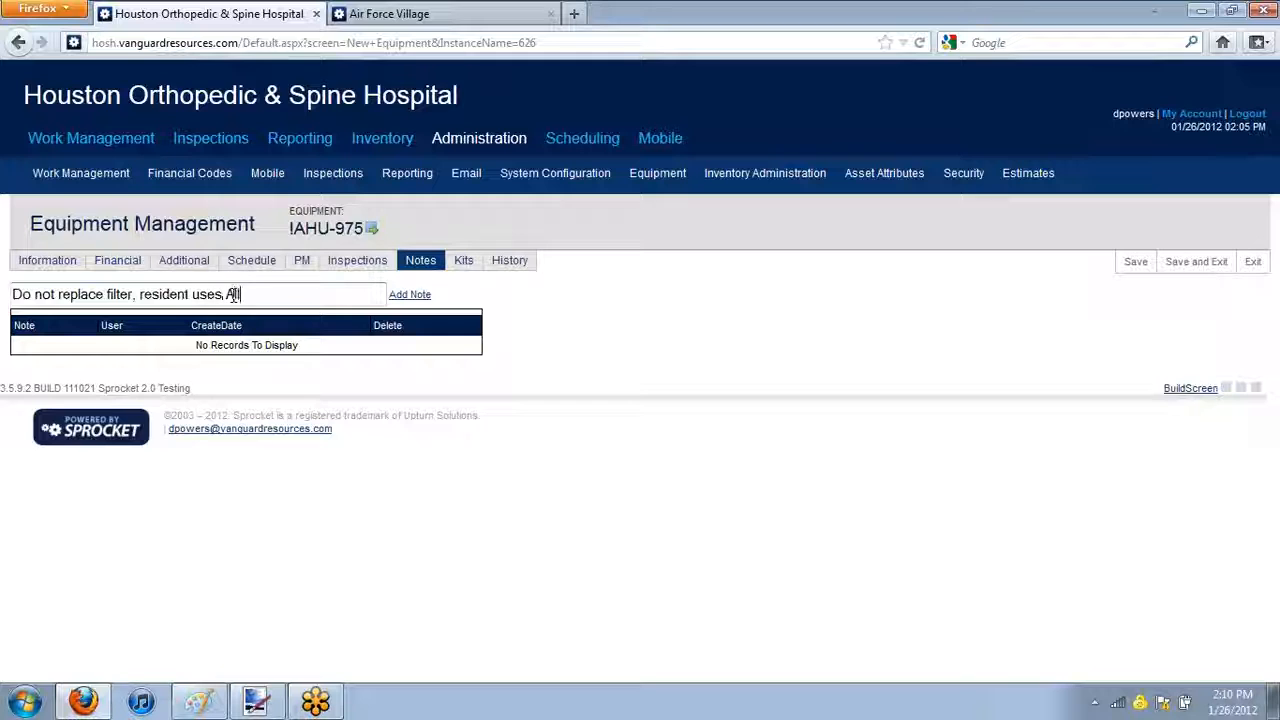
{"action": "type", "text": "lergen filters"}
{"action": "left_click", "coordinate": [410, 295]}
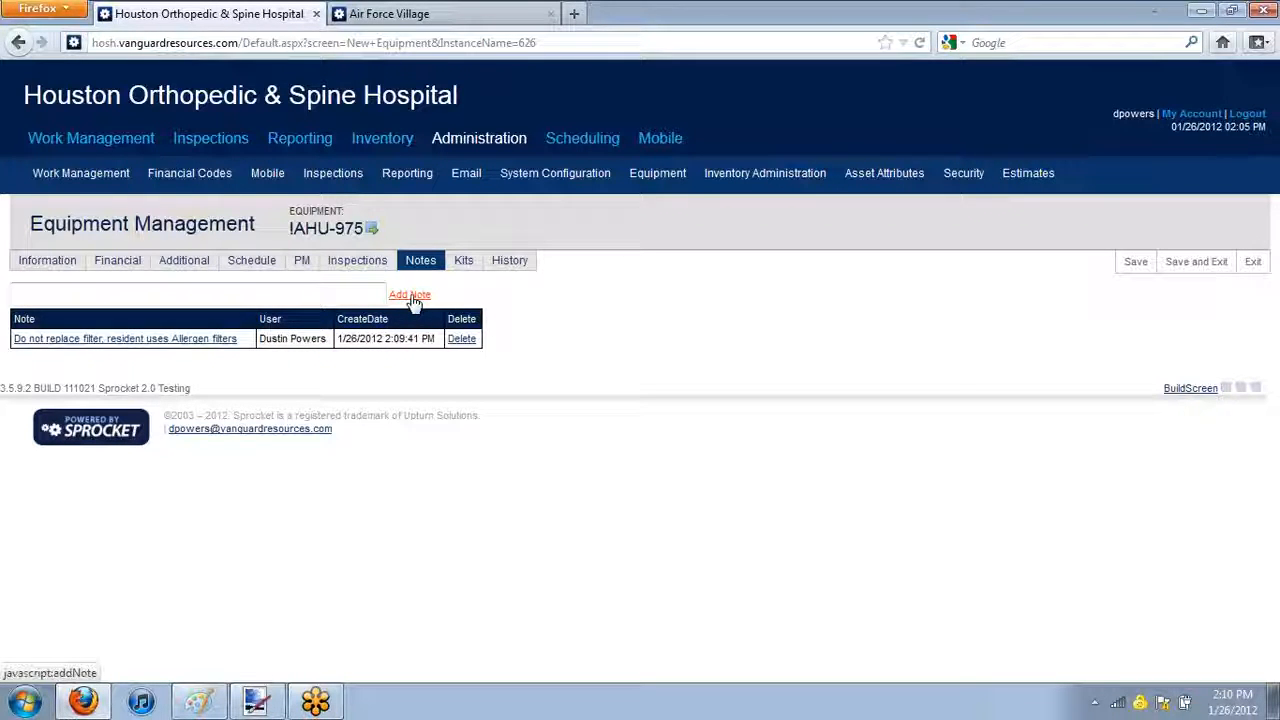
Examine the equipment's kits and its change history, including the warranty expiration entry
{"action": "left_click", "coordinate": [472, 264]}
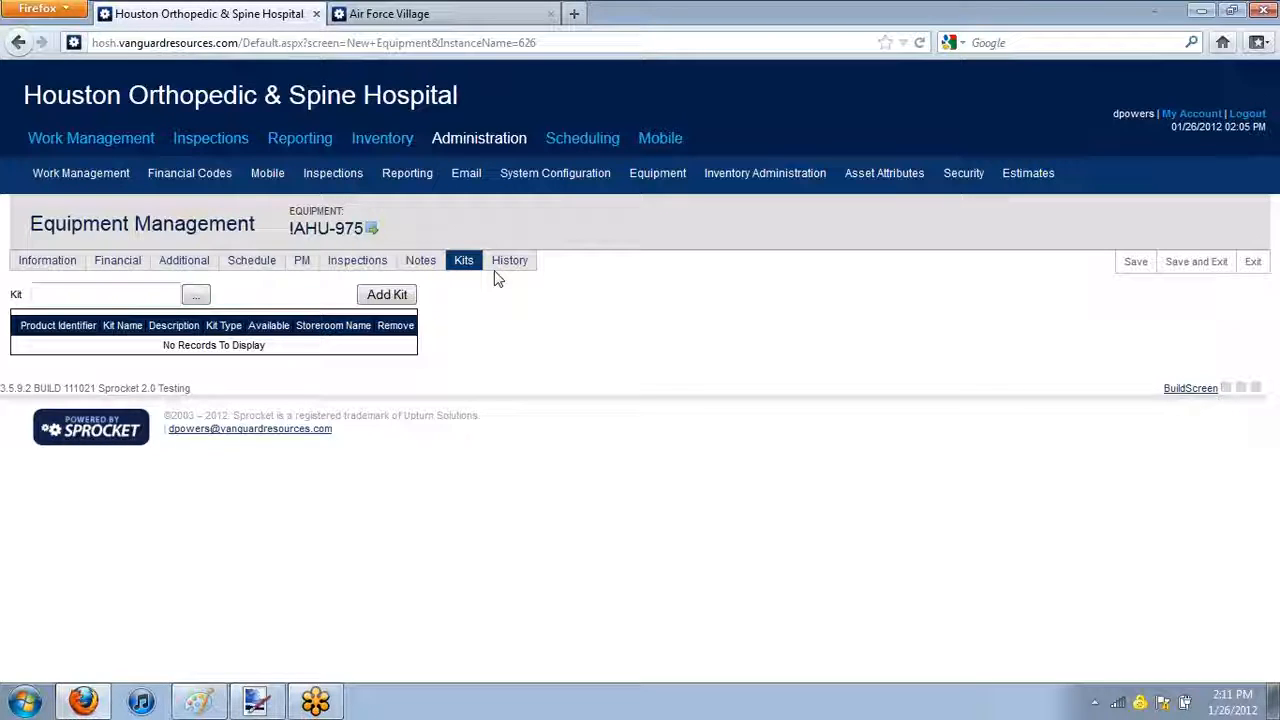
{"action": "left_click", "coordinate": [505, 265]}
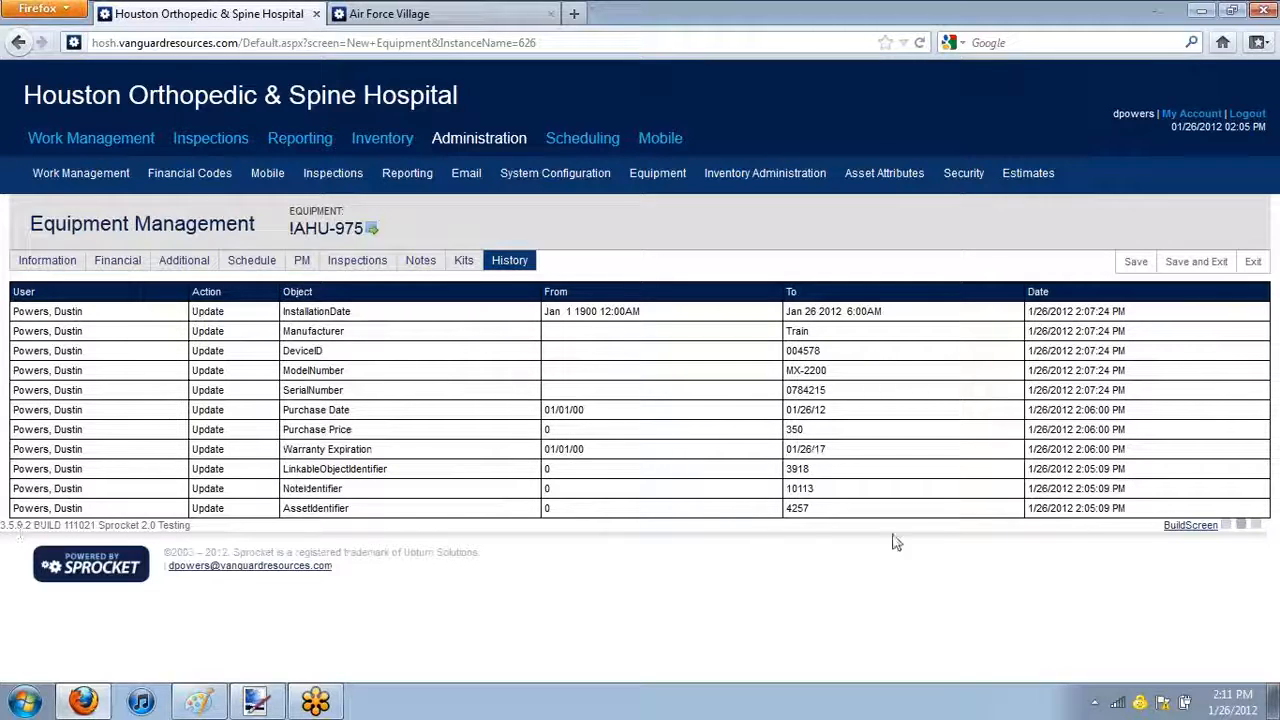
{"action": "left_click_drag", "start_coordinate": [1076, 510], "coordinate": [1105, 528]}
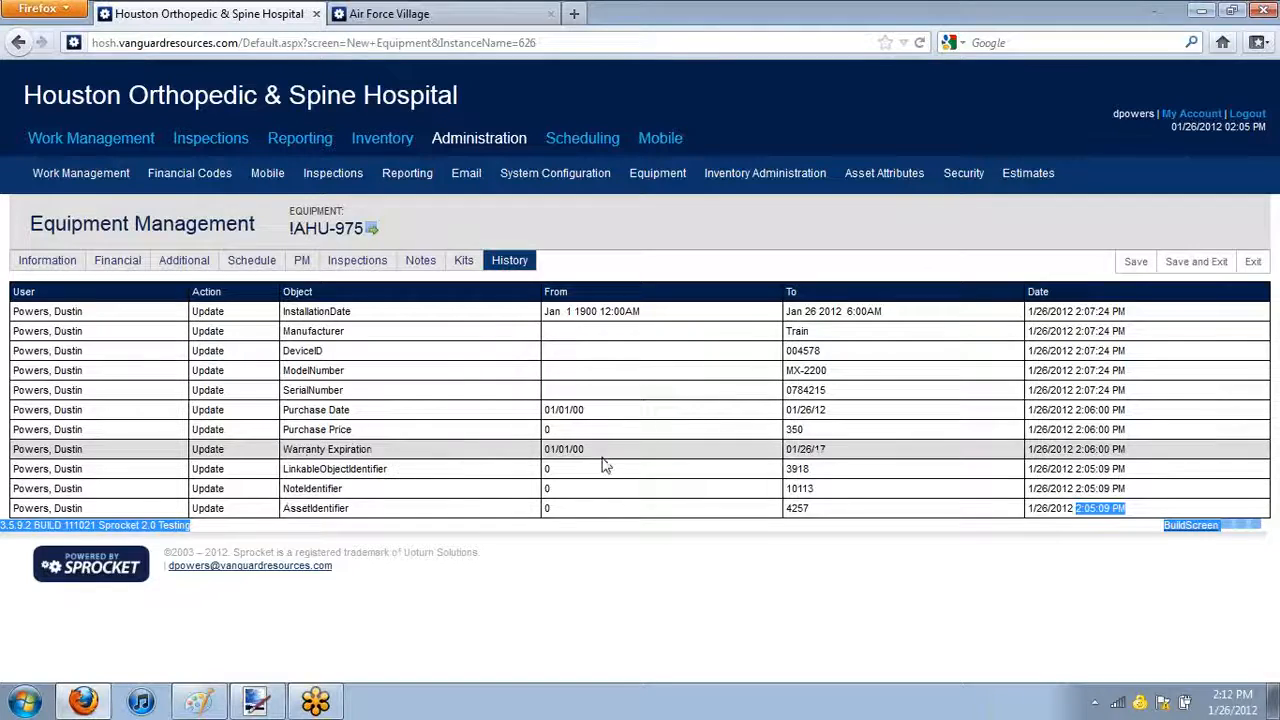
{"action": "left_click_drag", "start_coordinate": [598, 451], "coordinate": [543, 451]}
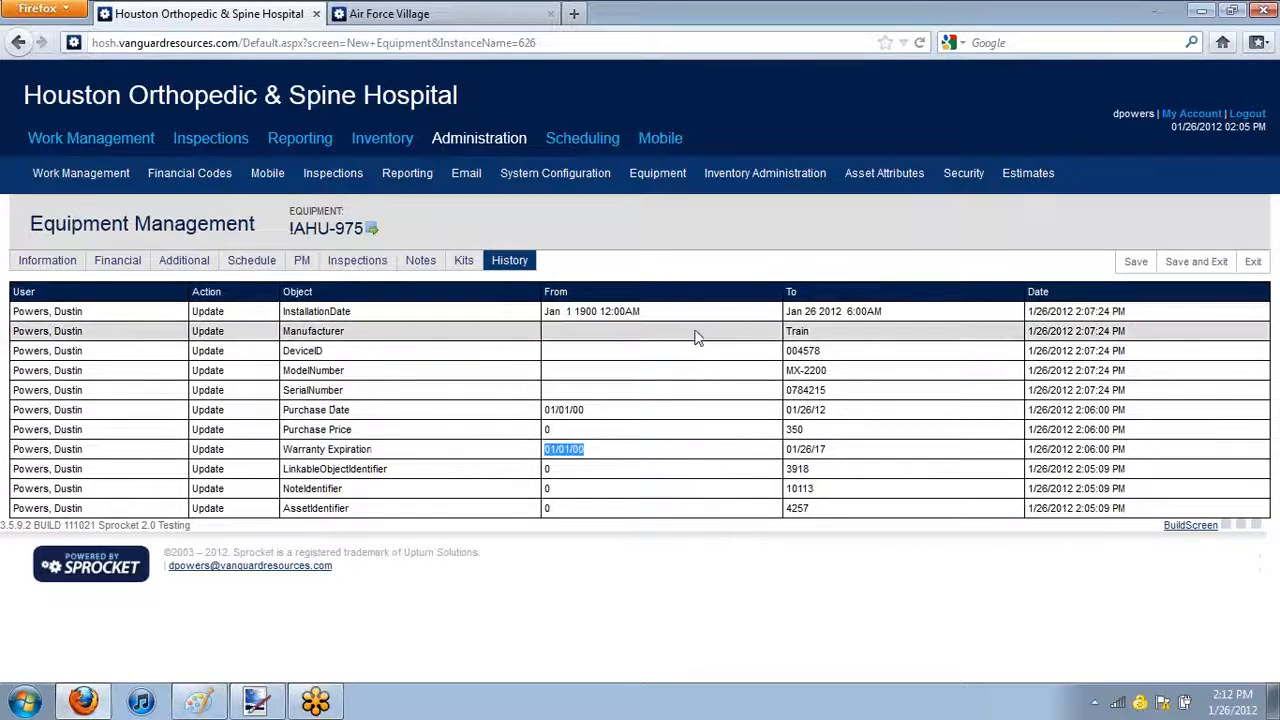
Save and exit the equipment record, and open the equipment list on the Air Force Villages site
{"action": "left_click", "coordinate": [1188, 264]}
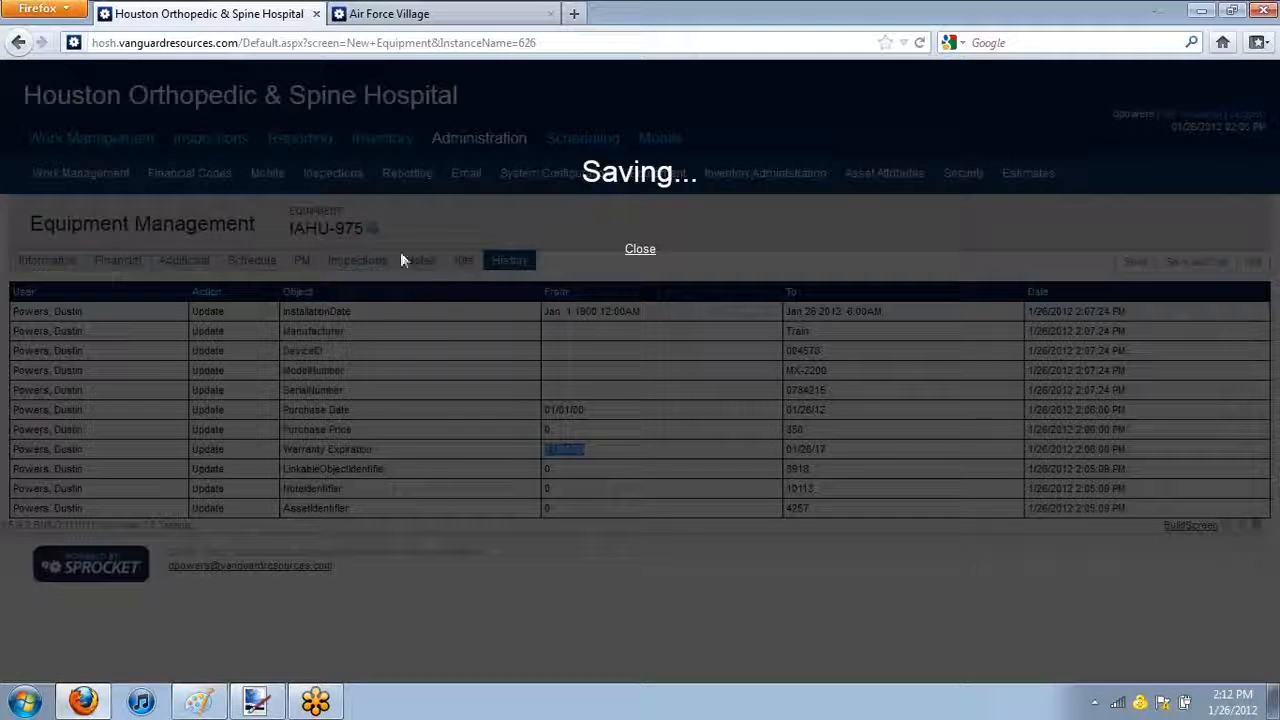
{"action": "left_click", "coordinate": [386, 12]}
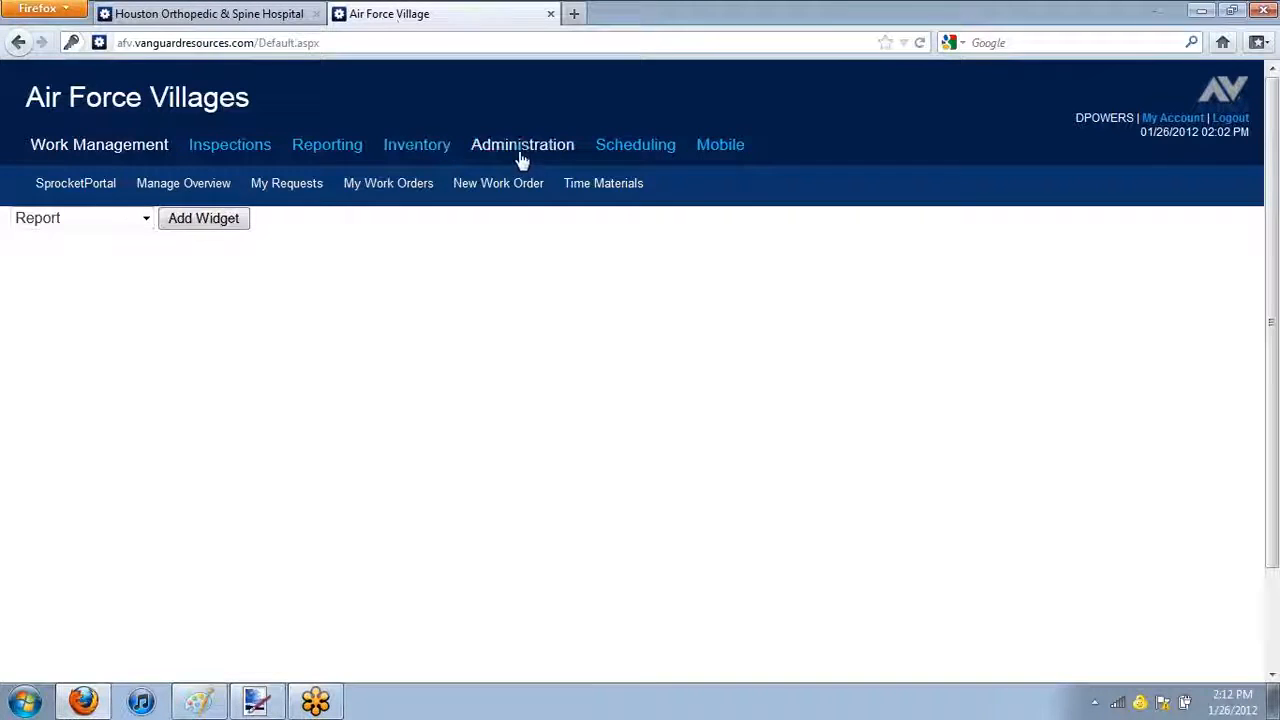
{"action": "mouse_move", "coordinate": [520, 148]}
{"action": "mouse_move", "coordinate": [565, 185]}
{"action": "mouse_move", "coordinate": [714, 189]}
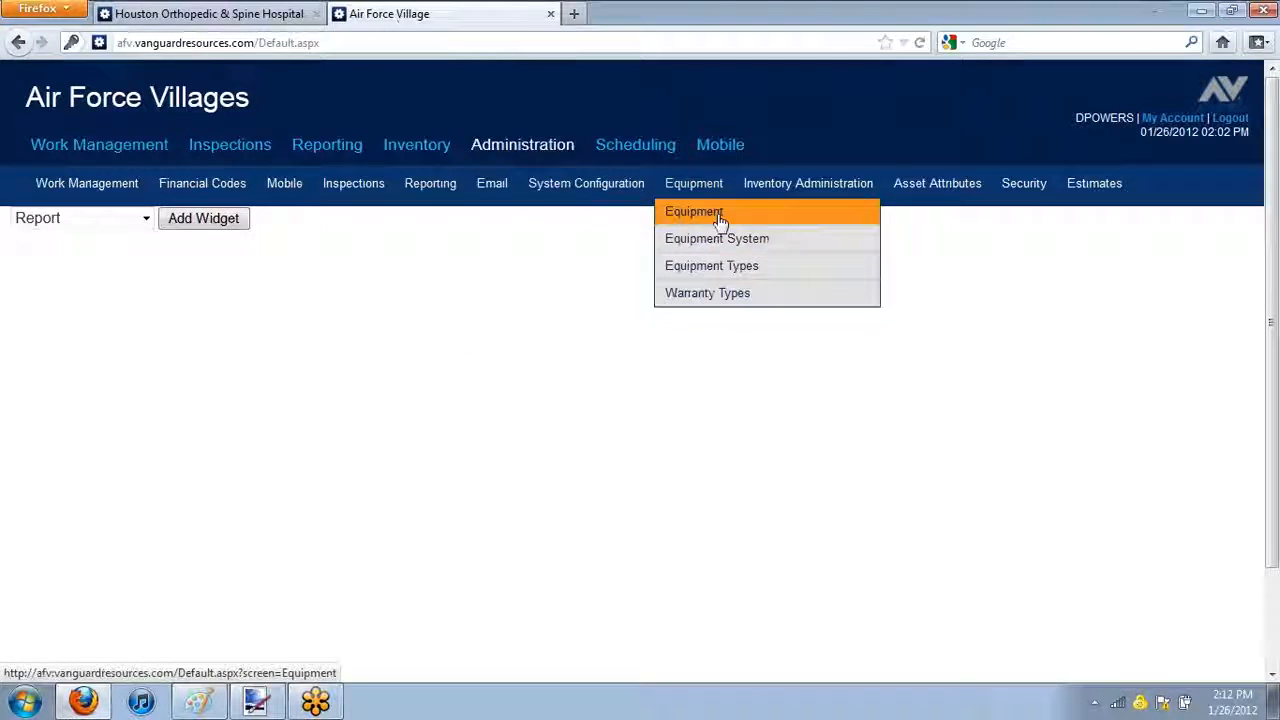
{"action": "left_click", "coordinate": [691, 211]}
Search the equipment list on the Houston Orthopedic & Spine Hospital site for the equipment identifier !AHU-975
{"action": "left_click", "coordinate": [125, 14]}
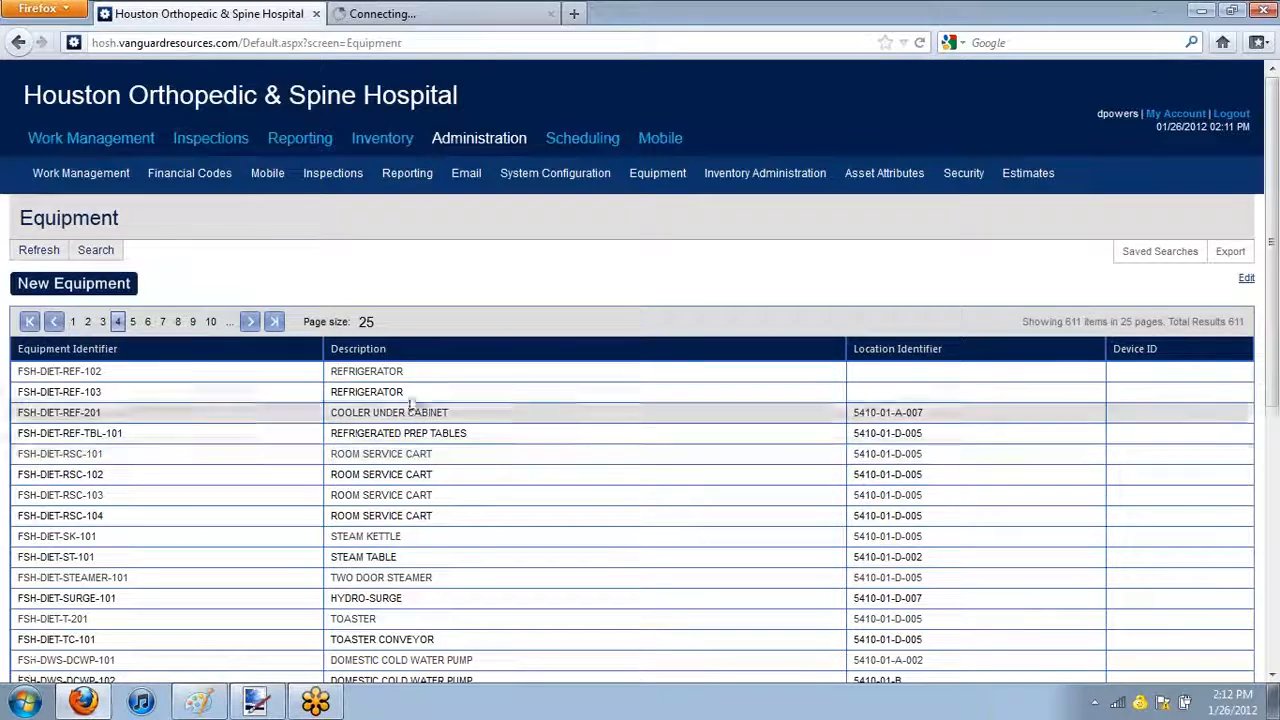
{"action": "left_click", "coordinate": [97, 251]}
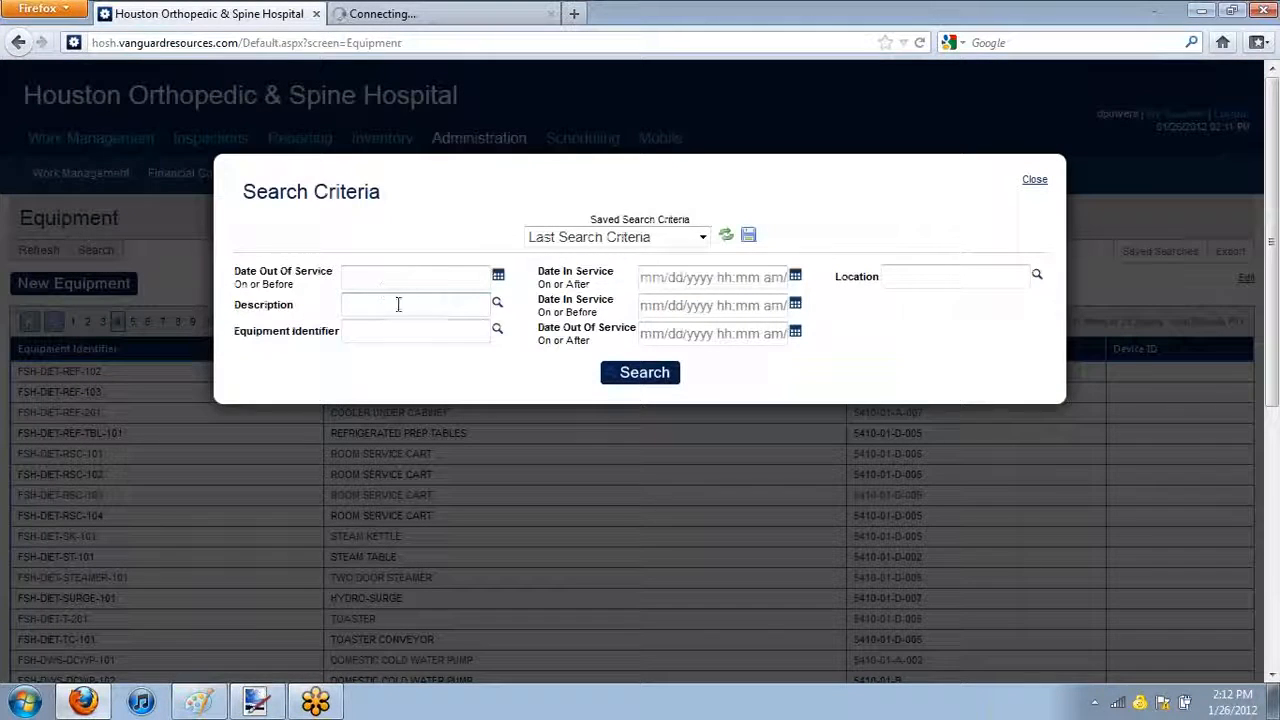
{"action": "left_click", "coordinate": [450, 311]}
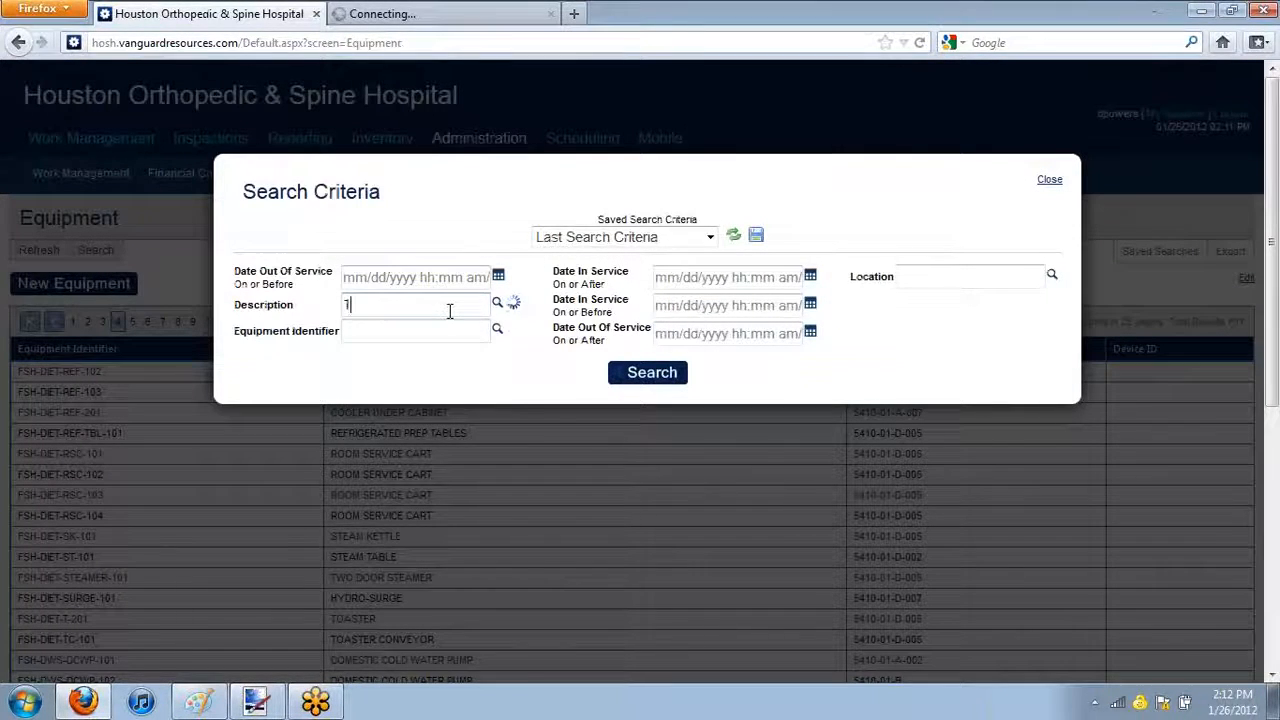
{"action": "left_click_drag", "start_coordinate": [457, 304], "coordinate": [86, 332]}
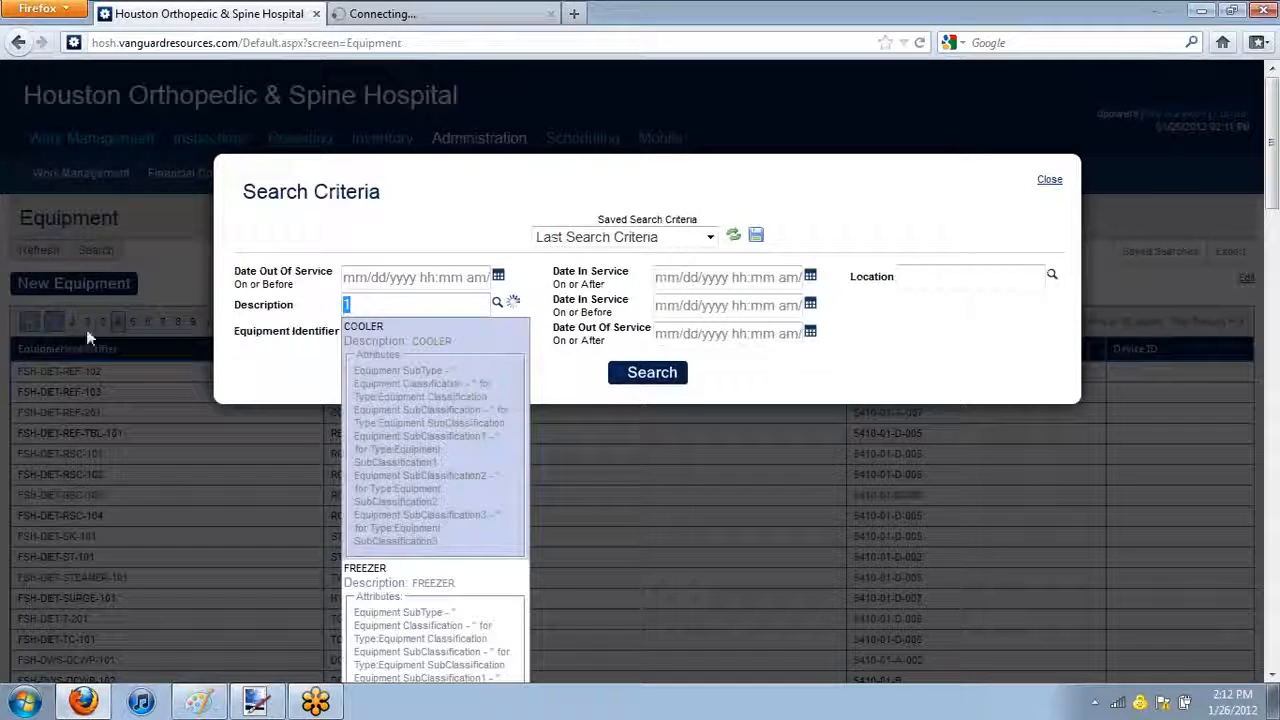
{"action": "key", "text": "BackSpace"}
{"action": "left_click", "coordinate": [399, 338]}
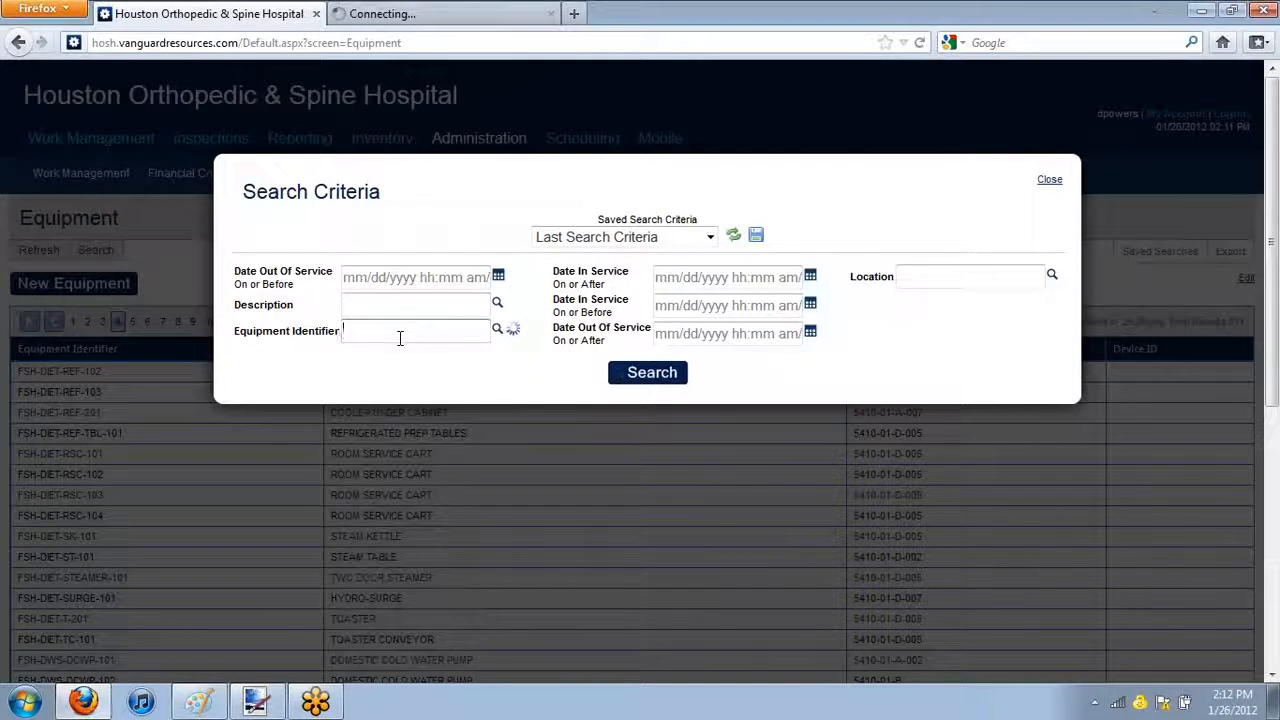
{"action": "type", "text": "1ahu"}
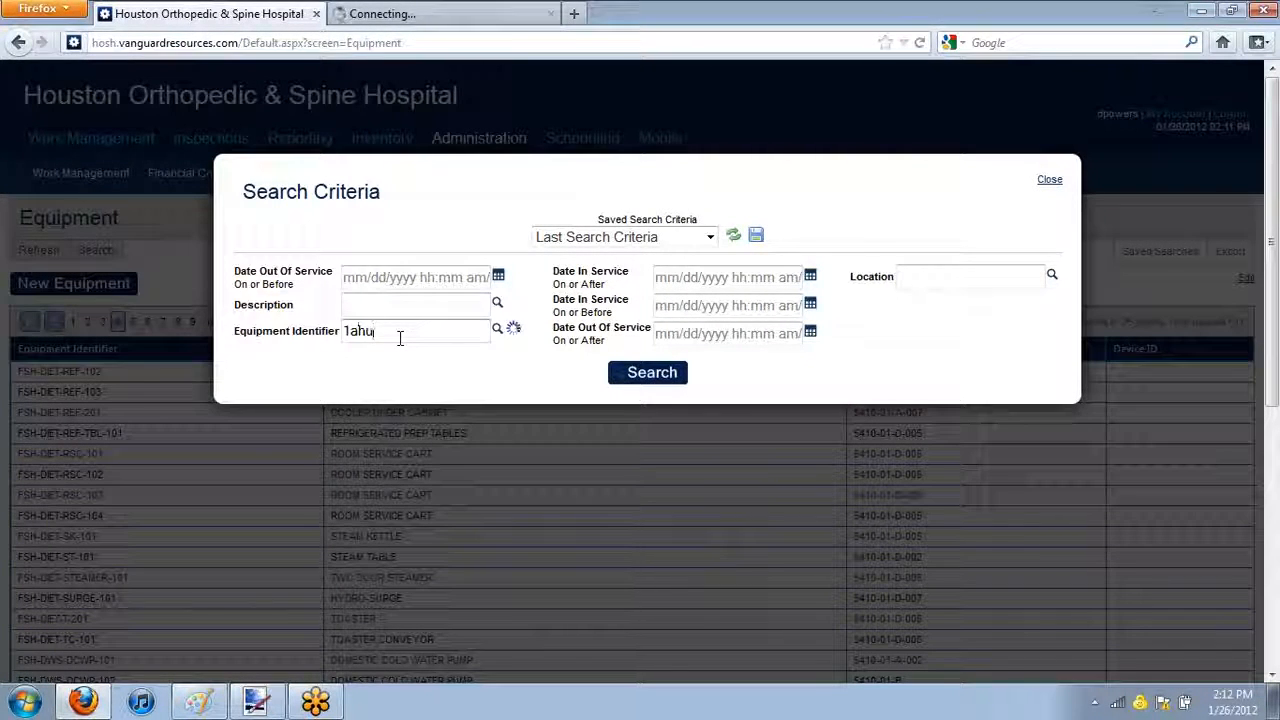
{"action": "left_click_drag", "start_coordinate": [397, 334], "coordinate": [274, 351]}
{"action": "key", "text": "BackSpace"}
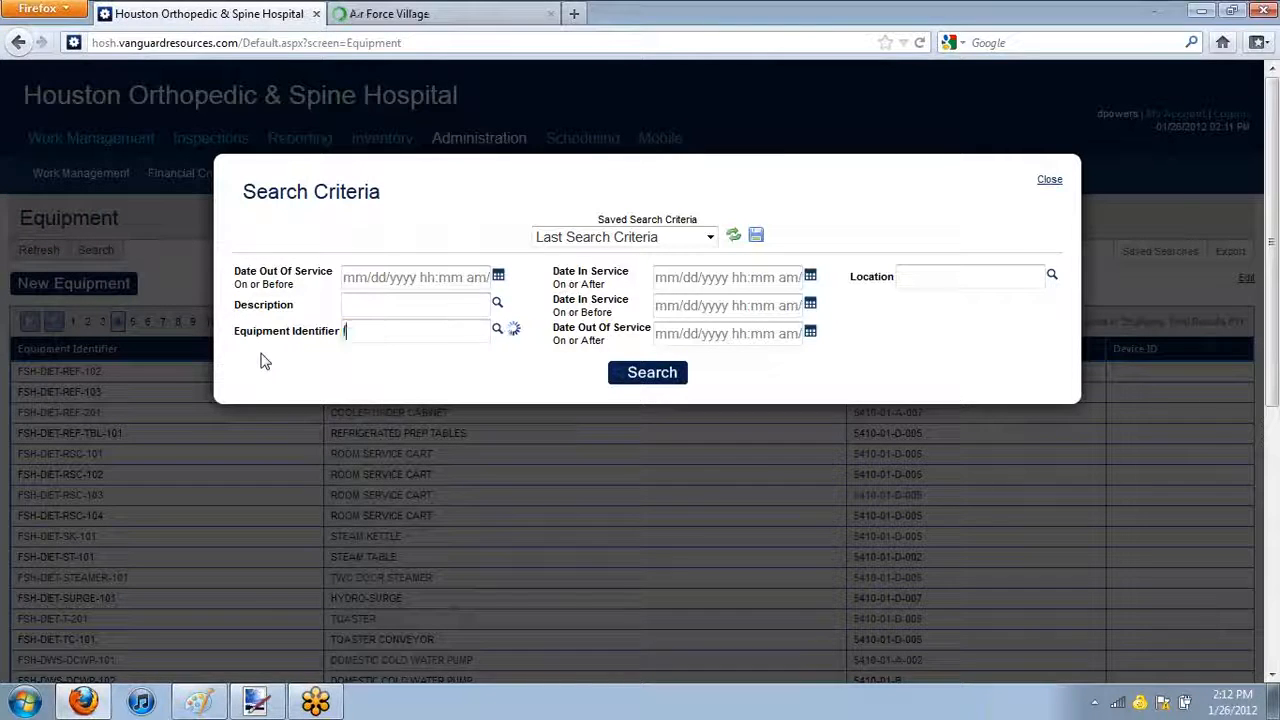
{"action": "type", "text": "1ahu"}
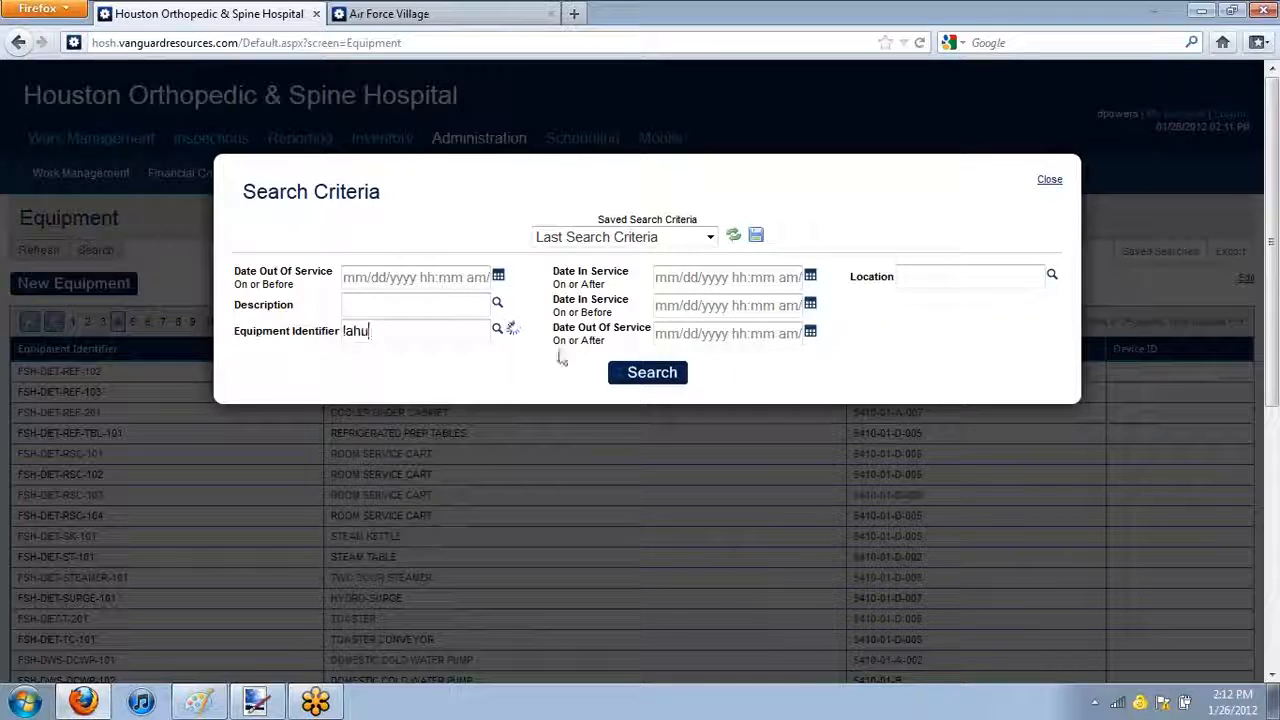
{"action": "left_click", "coordinate": [402, 373]}
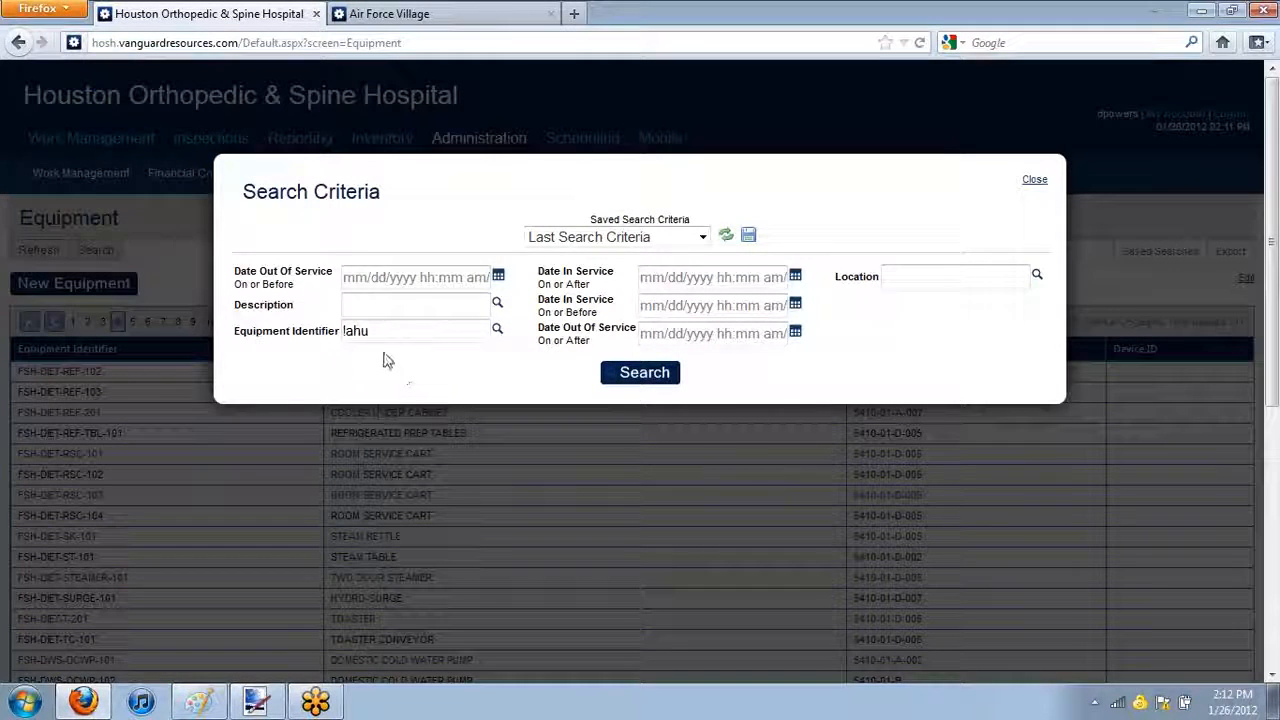
{"action": "left_click", "coordinate": [438, 372]}
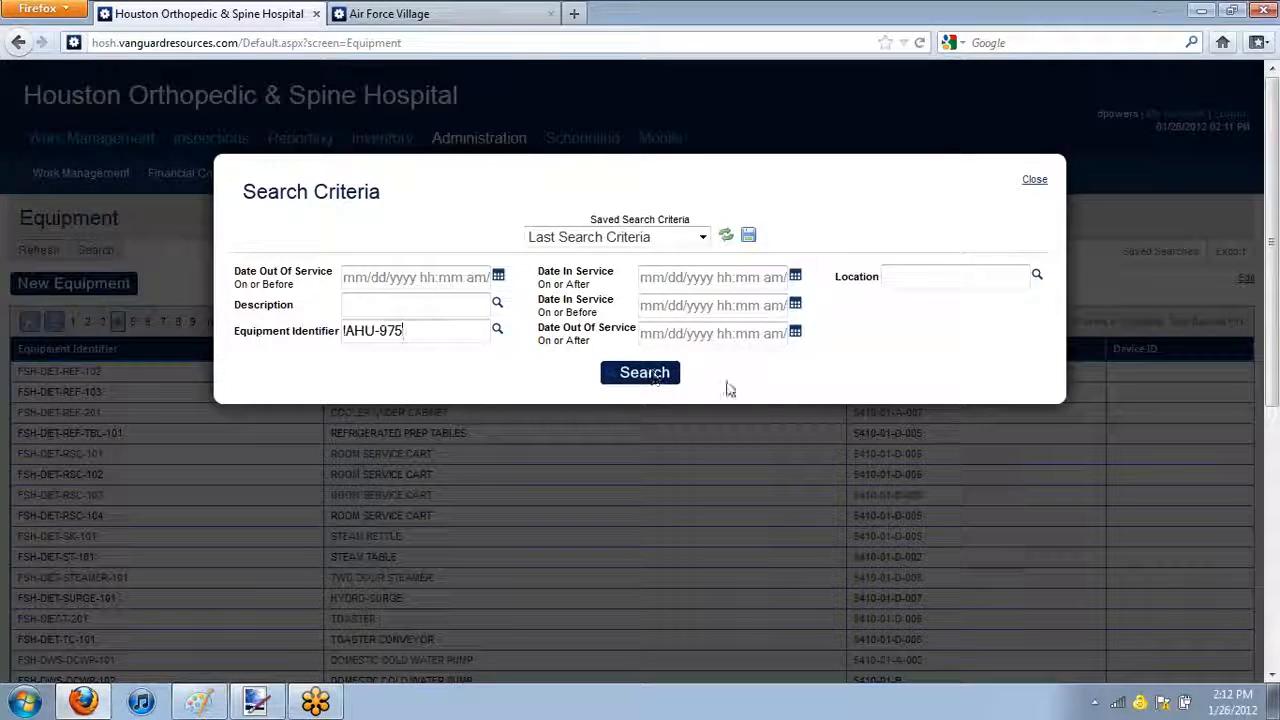
{"action": "left_click", "coordinate": [643, 375]}
On the Air Force Villages site, open the equipment list page for editing and open its underlying report
{"action": "left_click", "coordinate": [390, 13]}
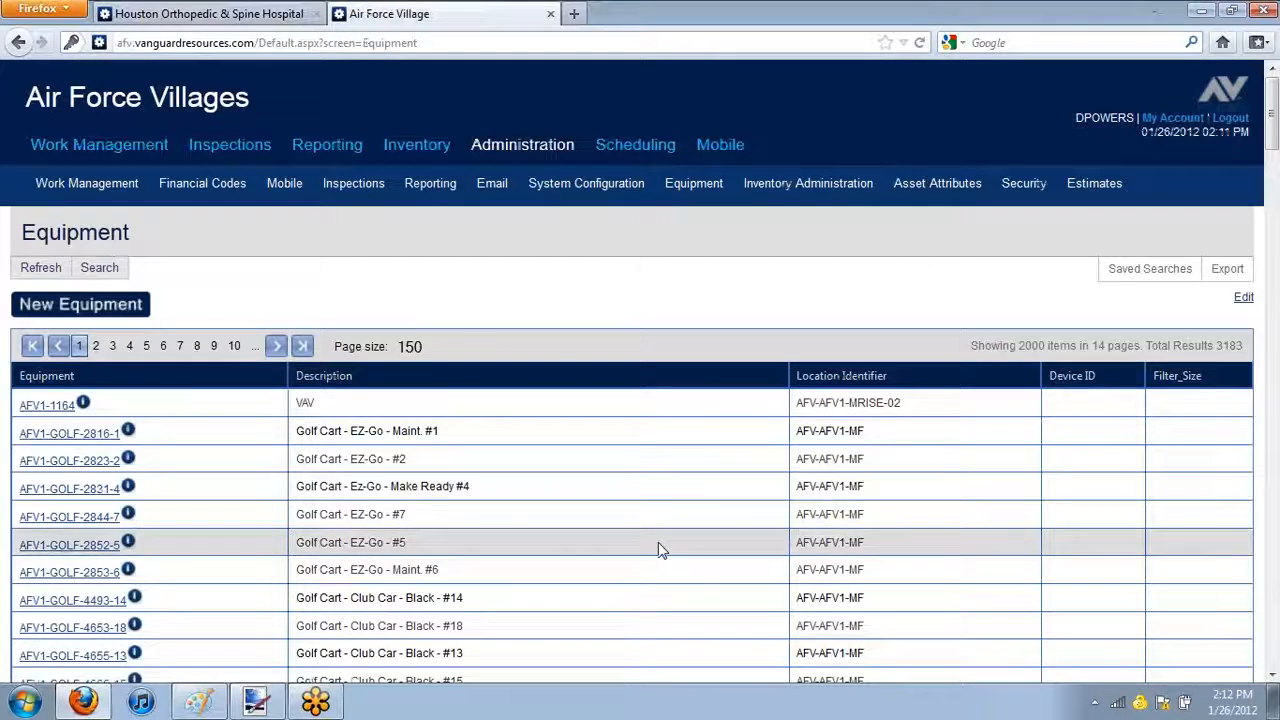
{"action": "left_click", "coordinate": [1243, 297]}
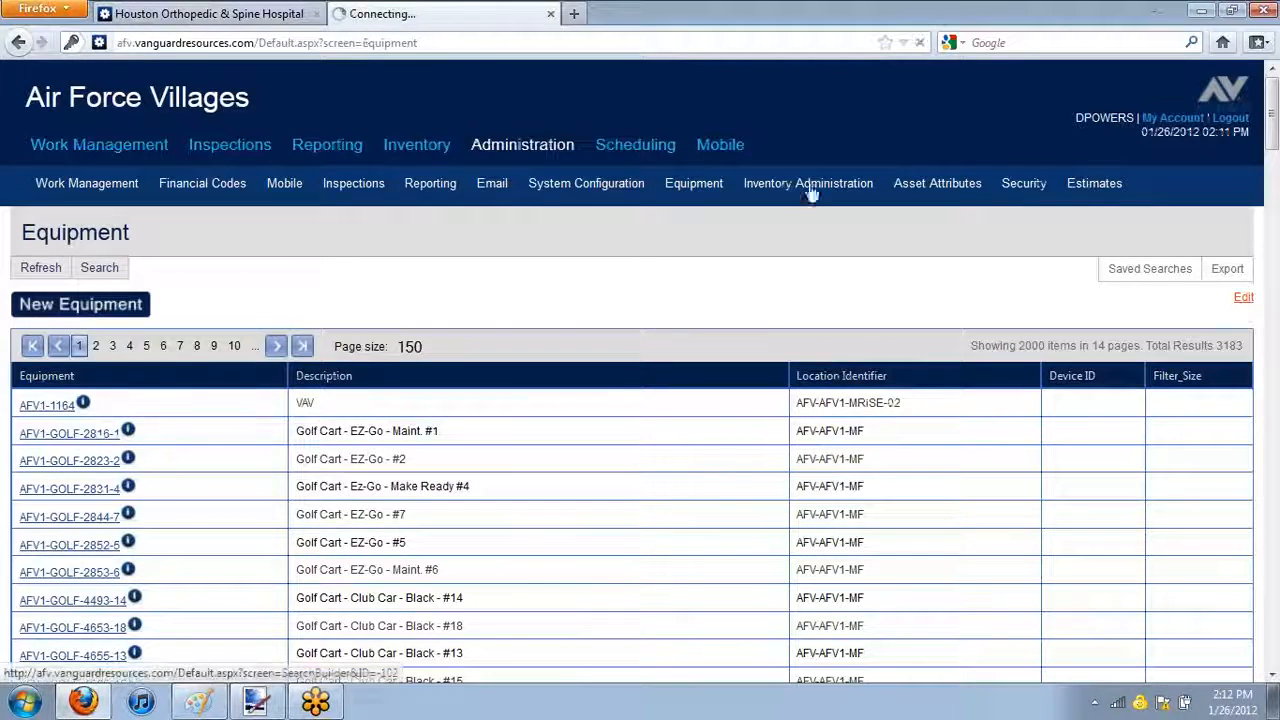
{"action": "left_click", "coordinate": [173, 12]}
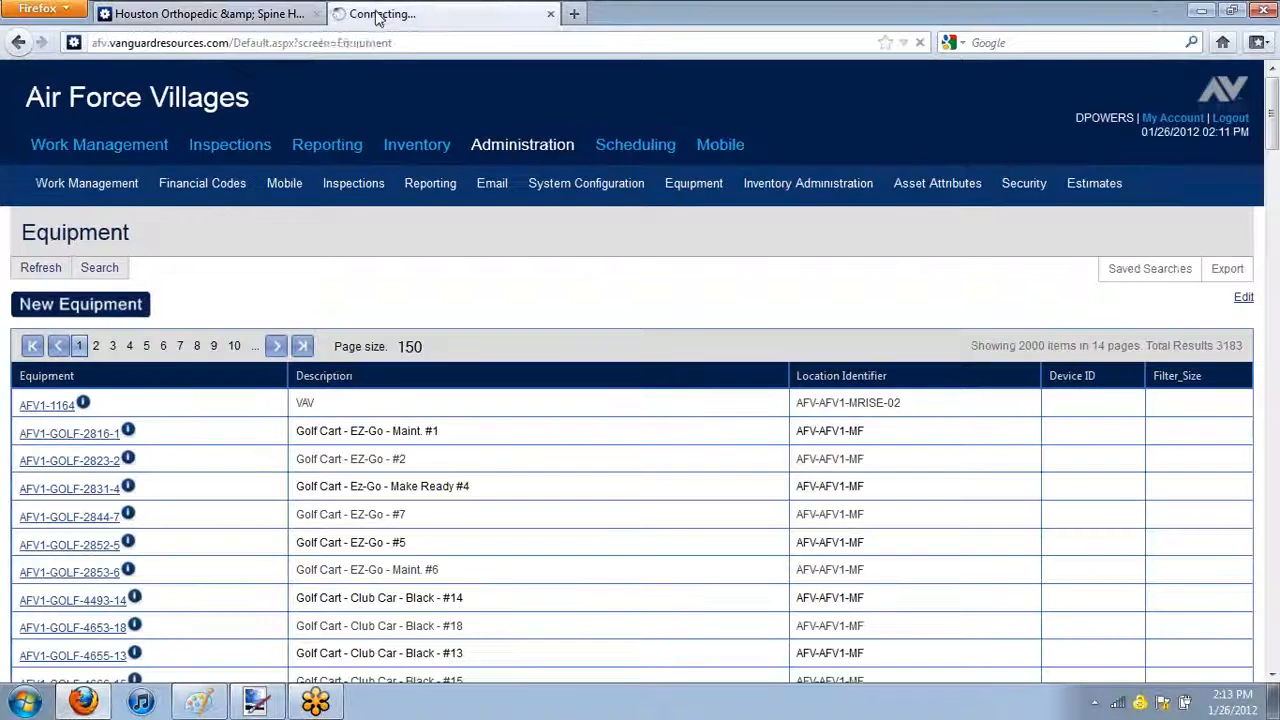
{"action": "left_click", "coordinate": [400, 14]}
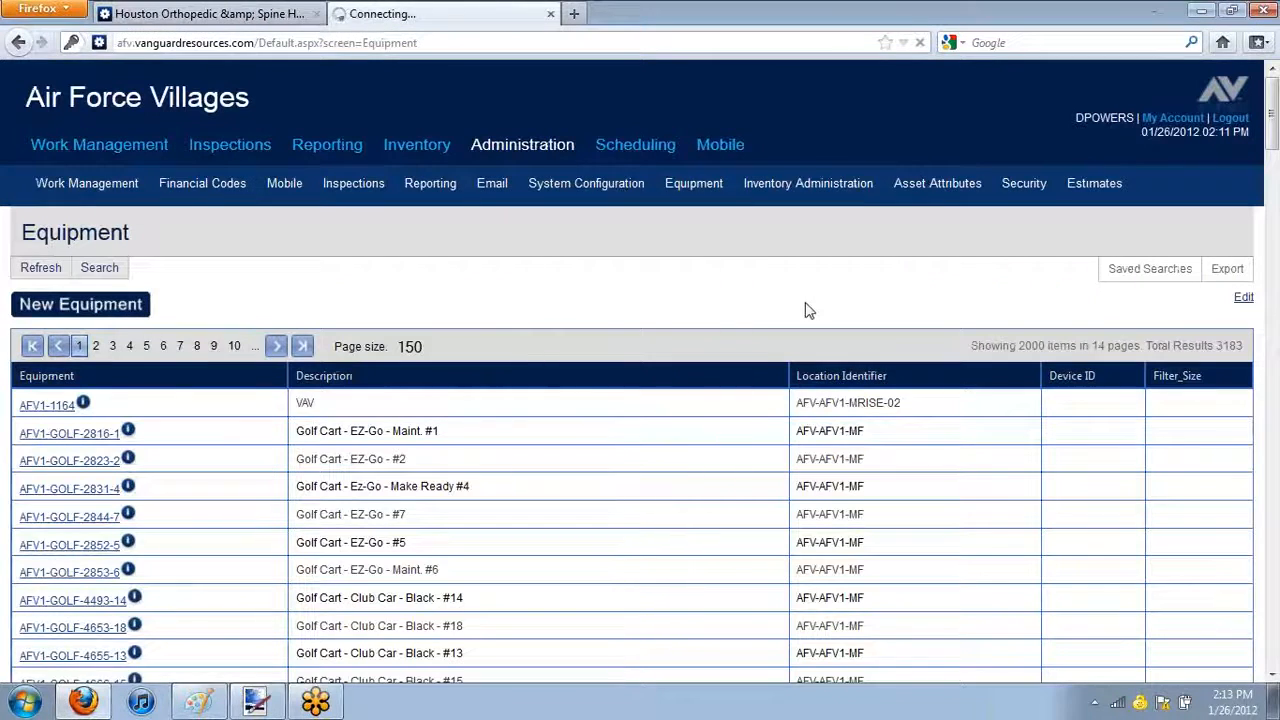
{"action": "left_click", "coordinate": [195, 14]}
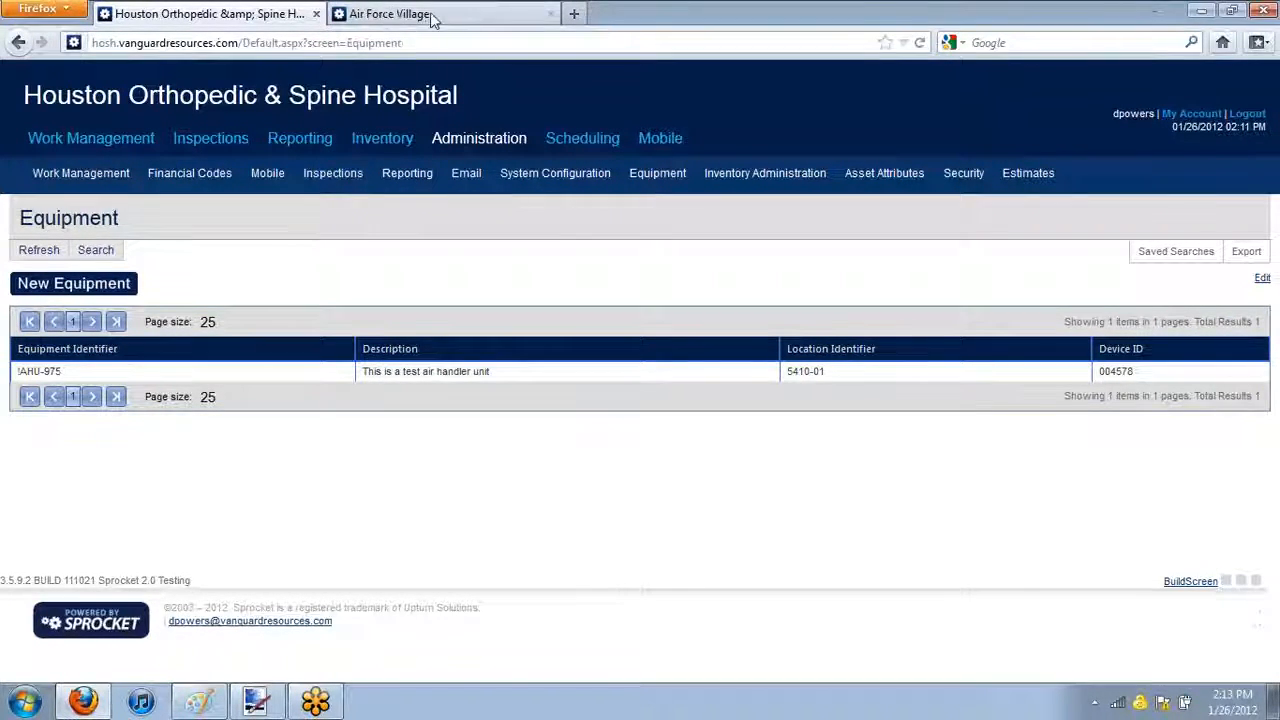
{"action": "left_click", "coordinate": [391, 13]}
{"action": "left_click", "coordinate": [16, 615]}
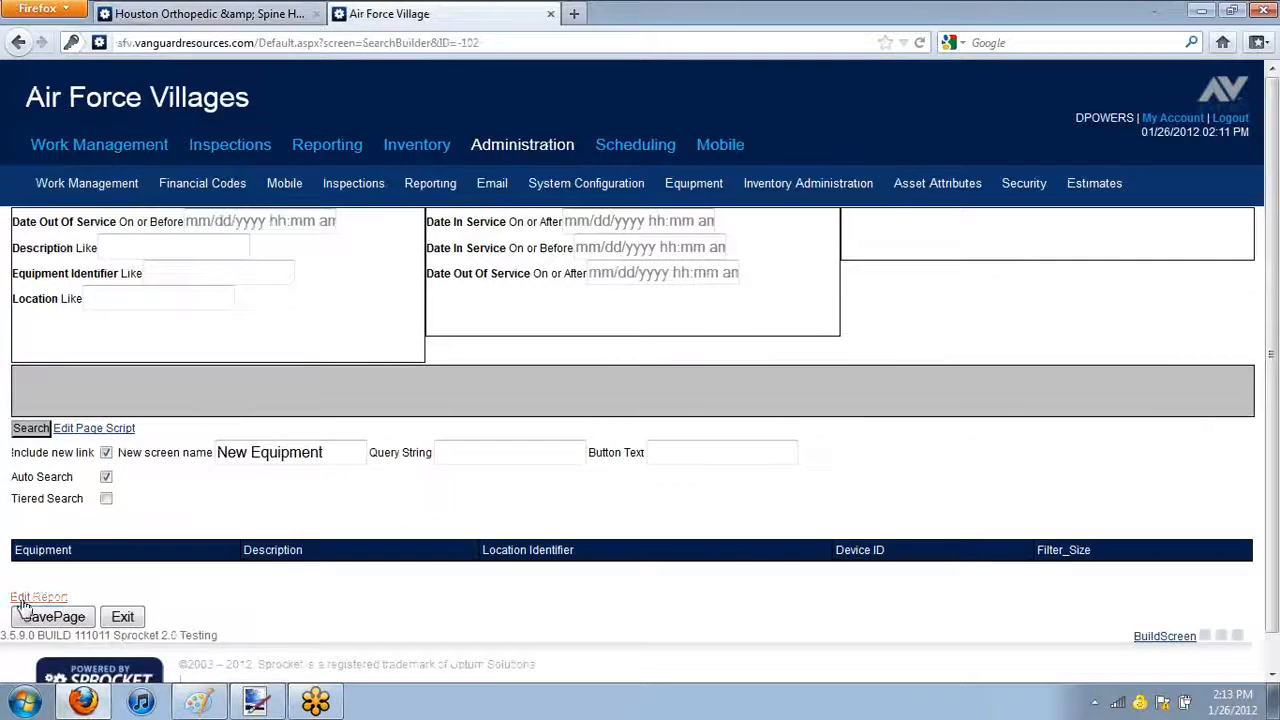
On the Houston Orthopedic & Spine Hospital site, open the equipment list page for editing and open its underlying report
{"action": "left_click", "coordinate": [181, 14]}
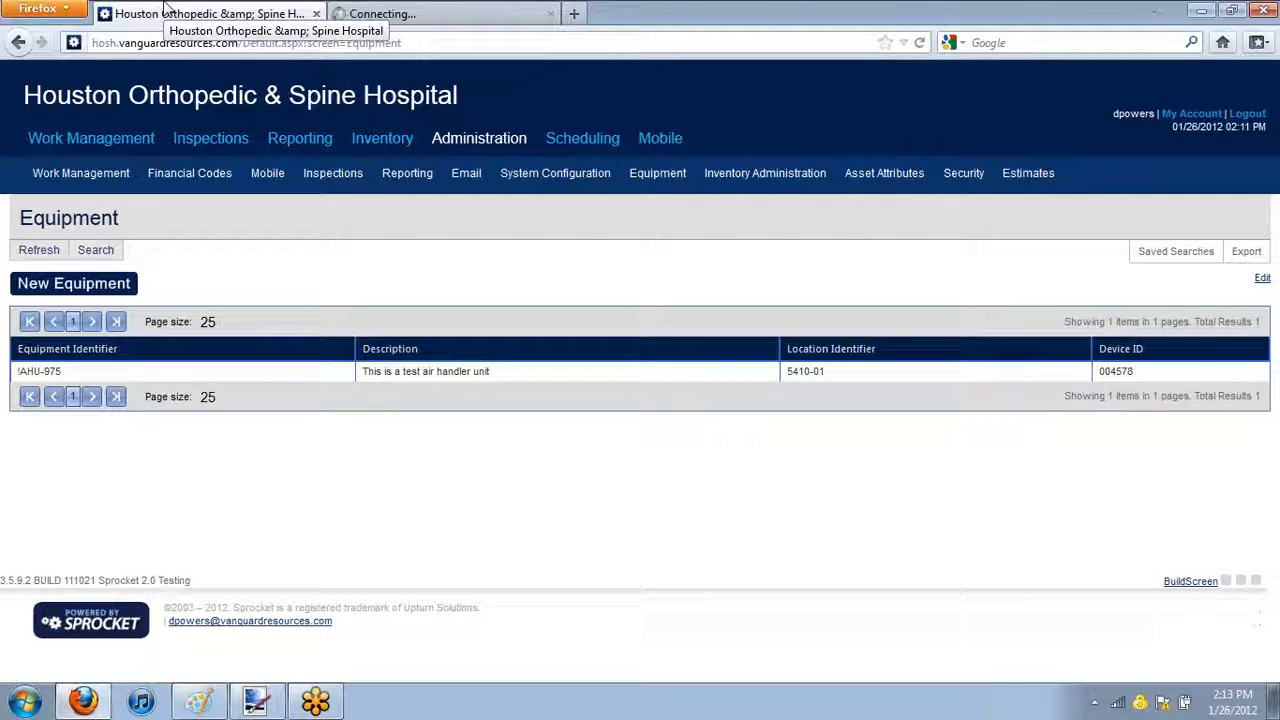
{"action": "double_click", "coordinate": [49, 371]}
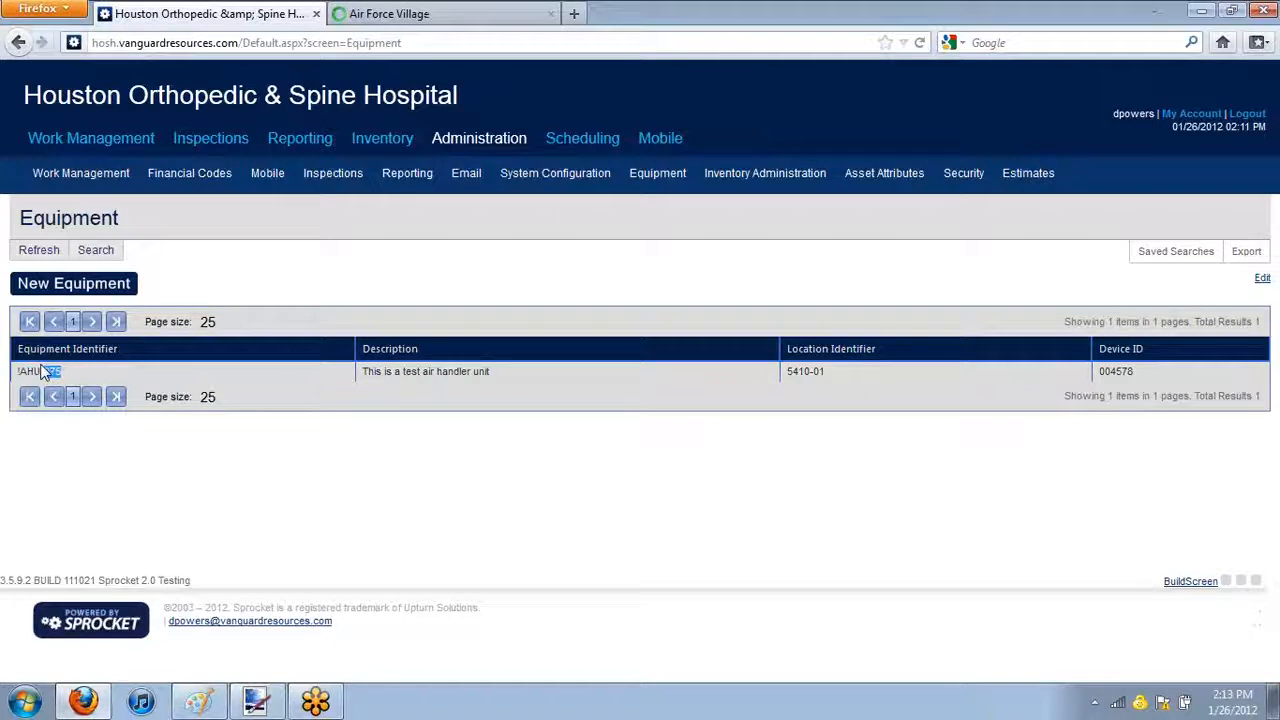
{"action": "left_click", "coordinate": [1279, 200]}
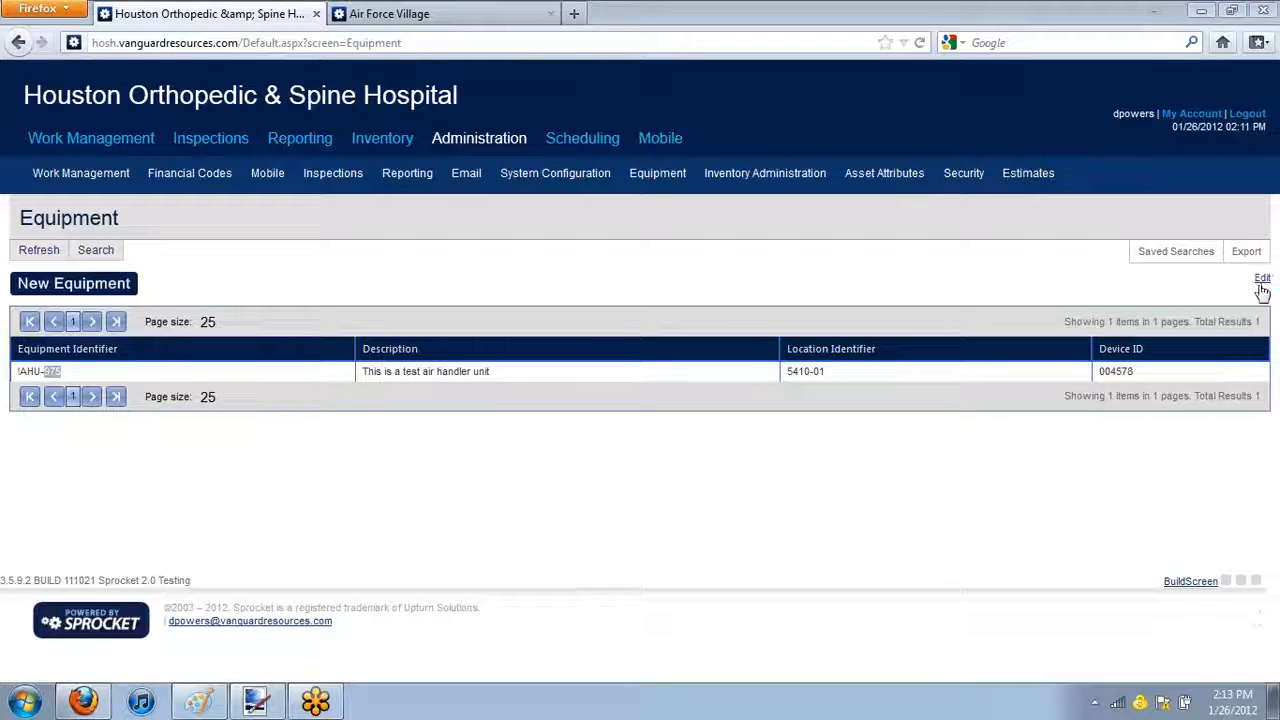
{"action": "left_click", "coordinate": [1262, 281]}
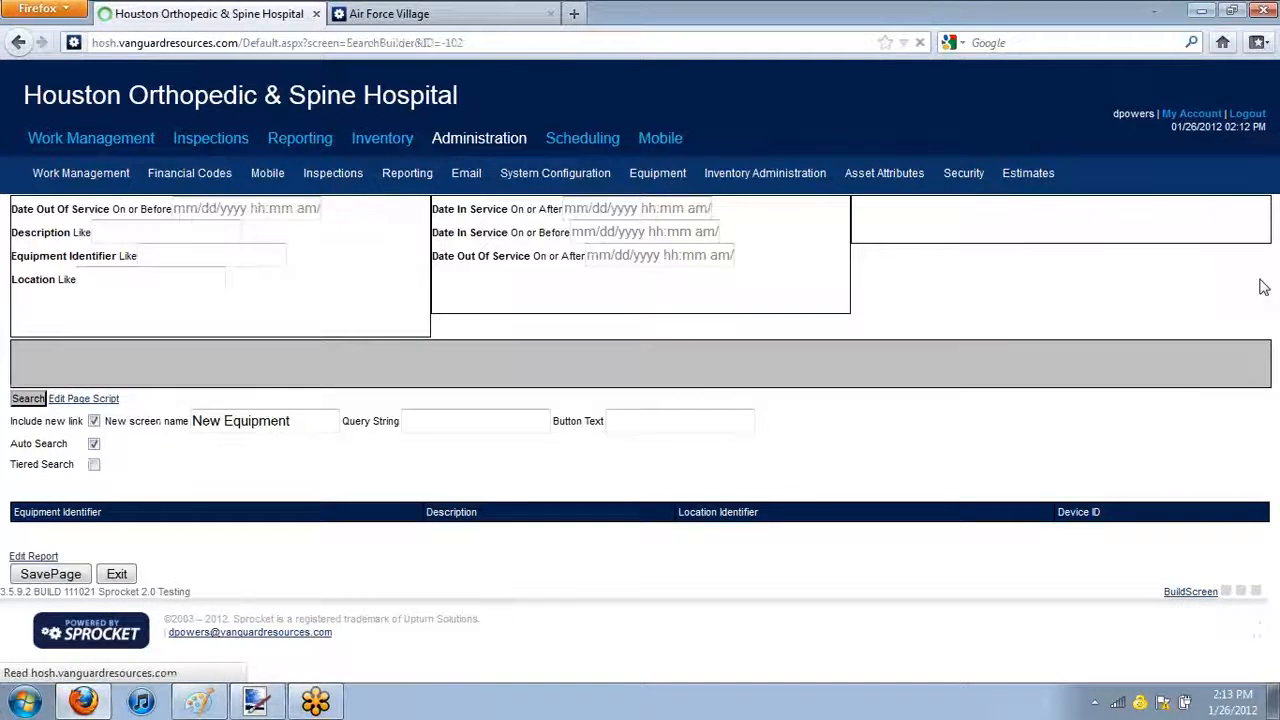
{"action": "left_click", "coordinate": [52, 573]}
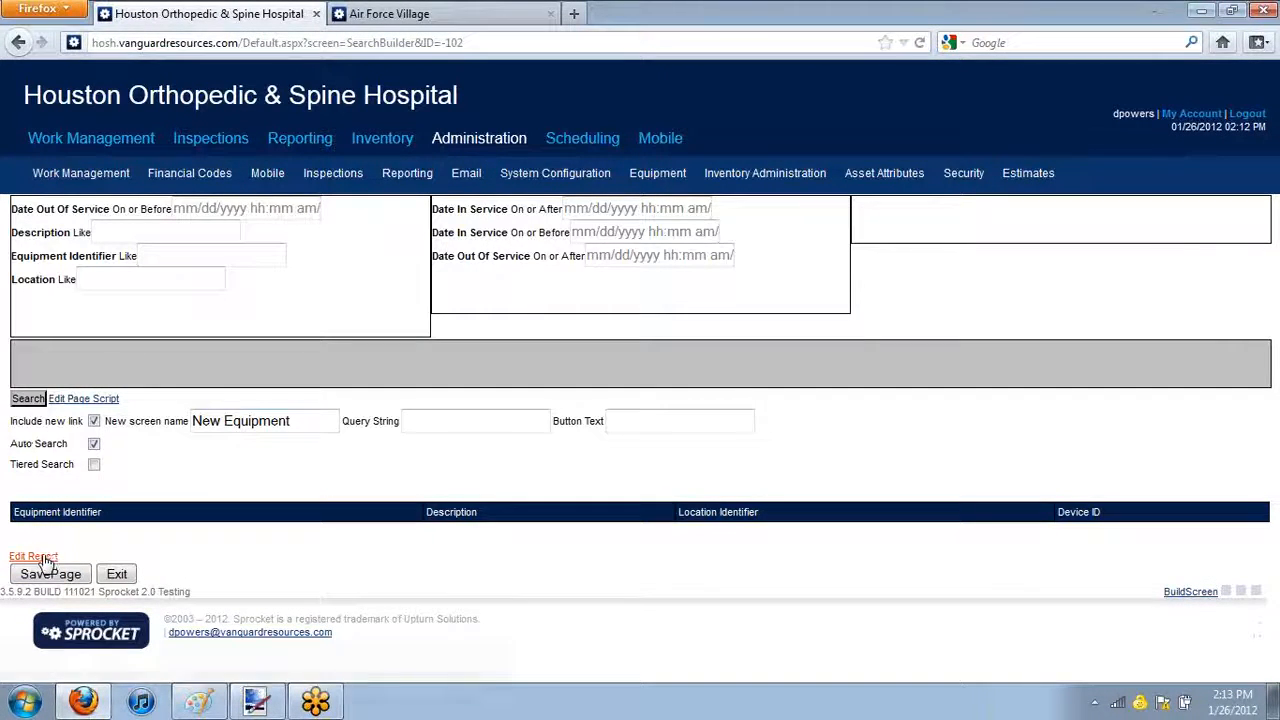
Examine the Equipment column's filters and formula in the report columns of the Air Force Villages equipment list
{"action": "left_click", "coordinate": [425, 14]}
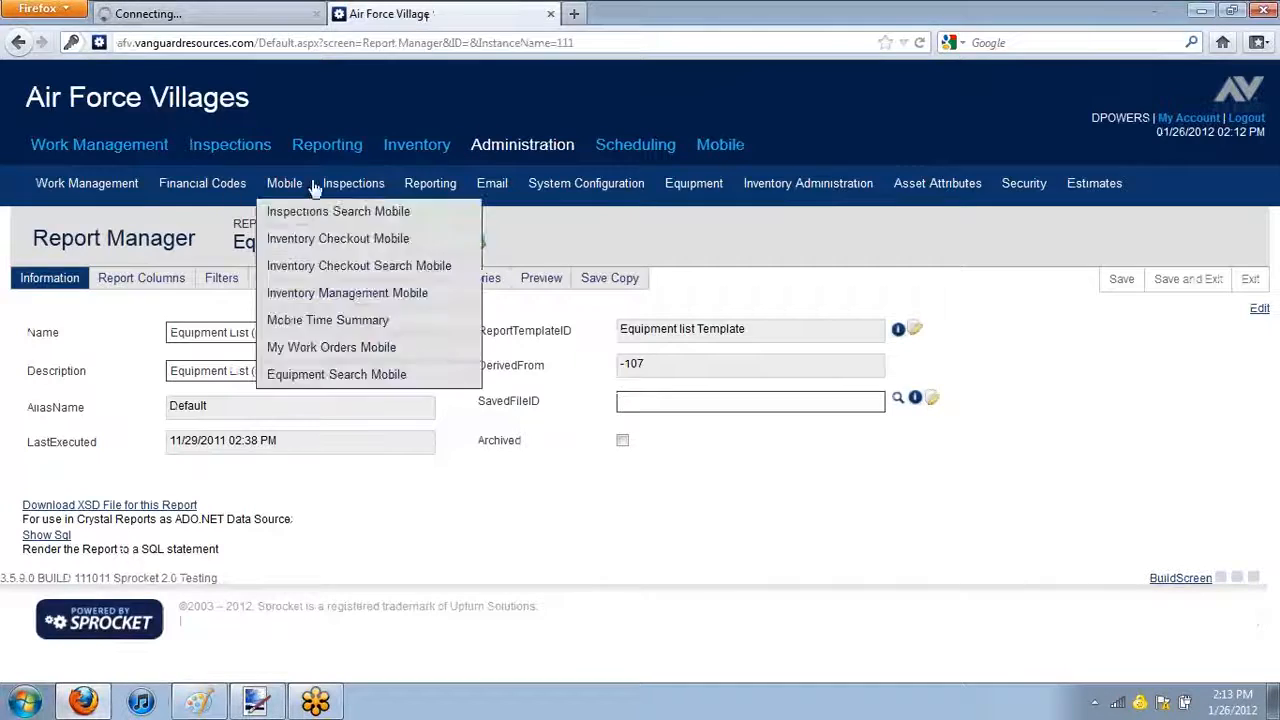
{"action": "left_click", "coordinate": [135, 284]}
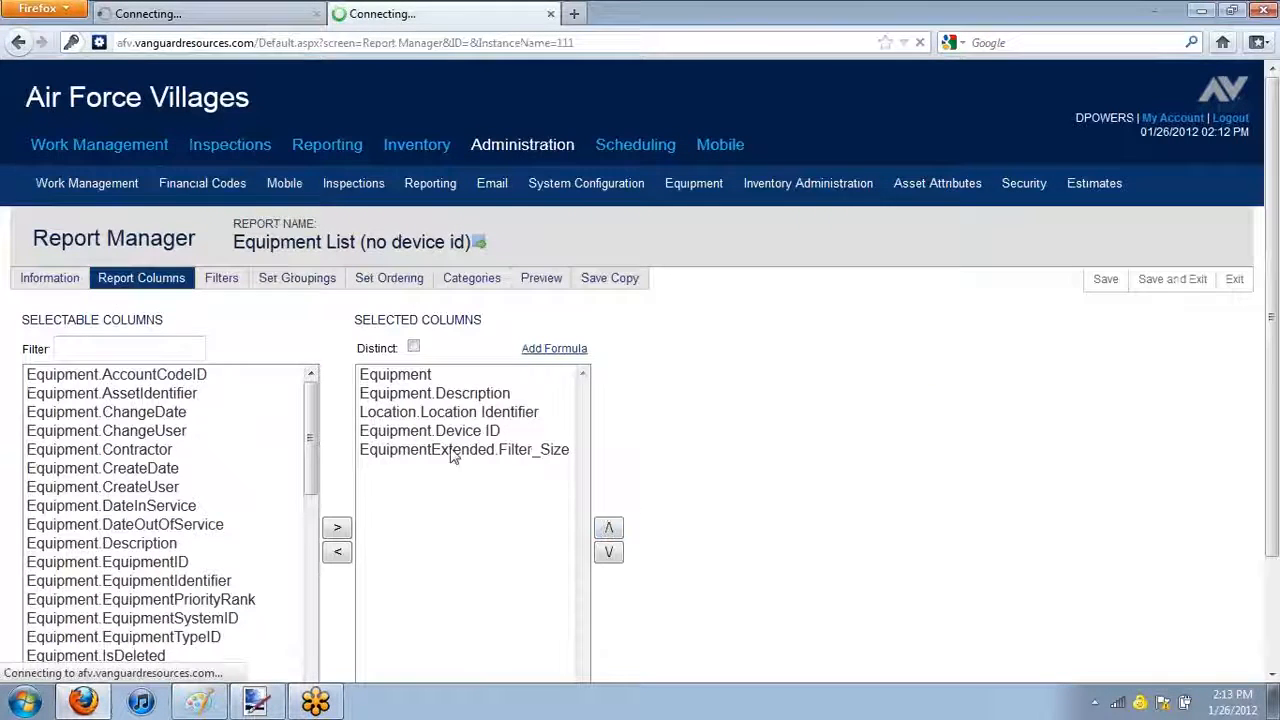
{"action": "left_click", "coordinate": [450, 378]}
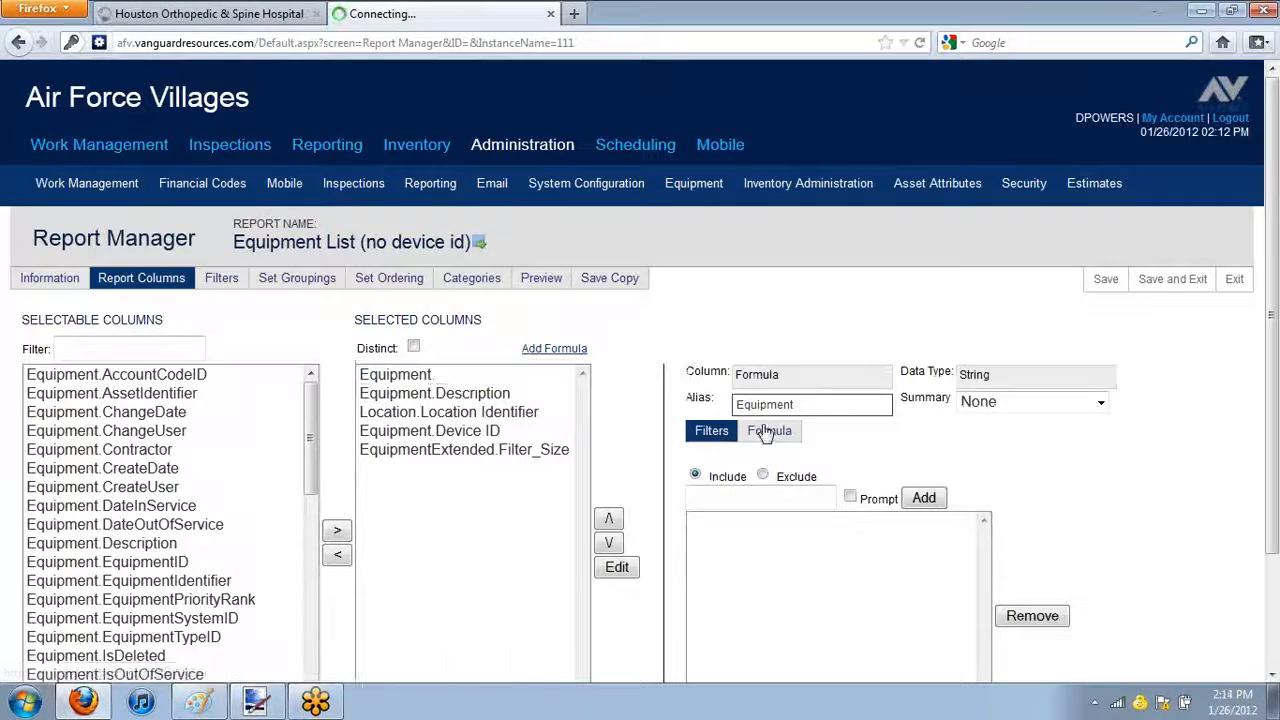
{"action": "left_click", "coordinate": [767, 431]}
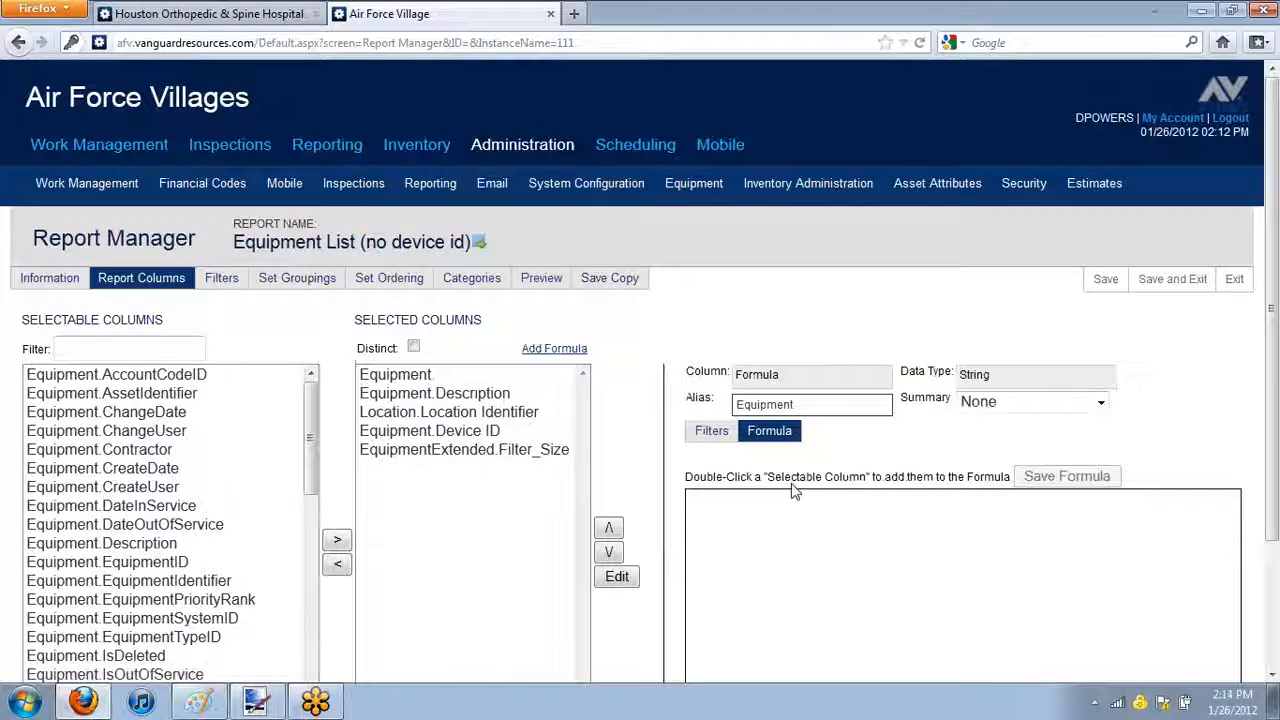
{"action": "left_click", "coordinate": [790, 541]}
{"action": "left_click", "coordinate": [706, 431]}
{"action": "left_click", "coordinate": [770, 432]}
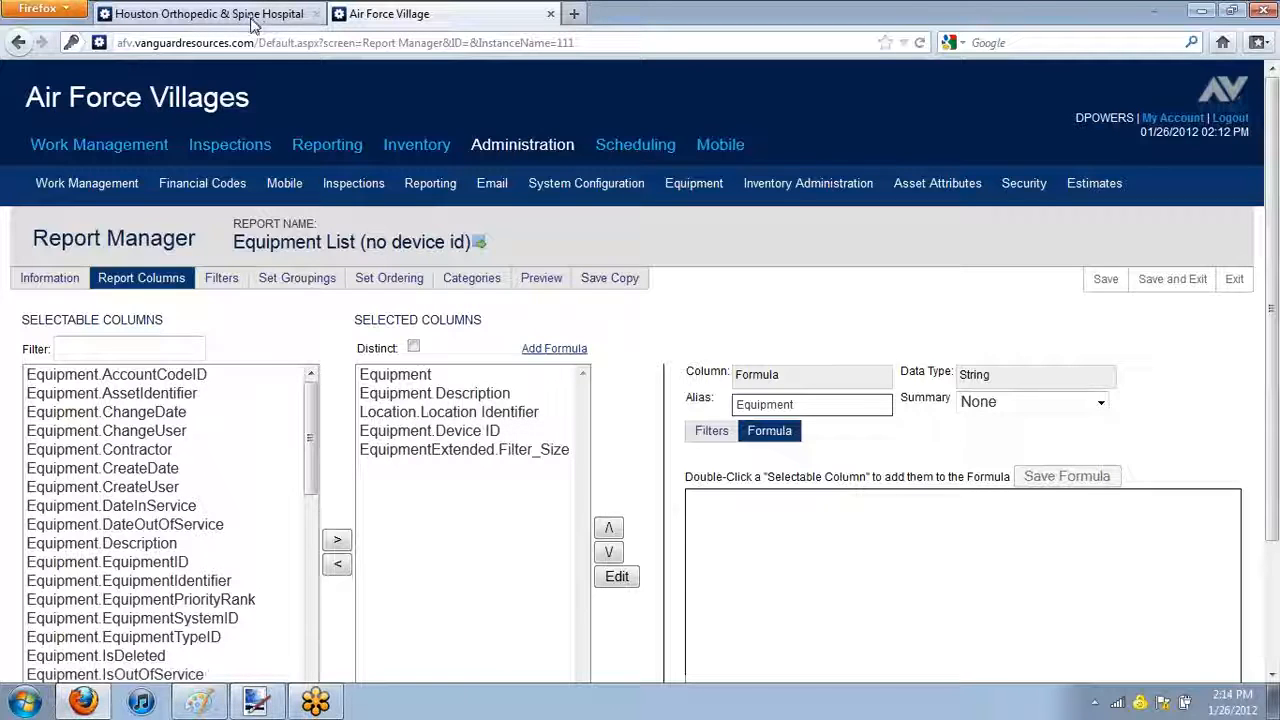
{"action": "left_click", "coordinate": [434, 398]}
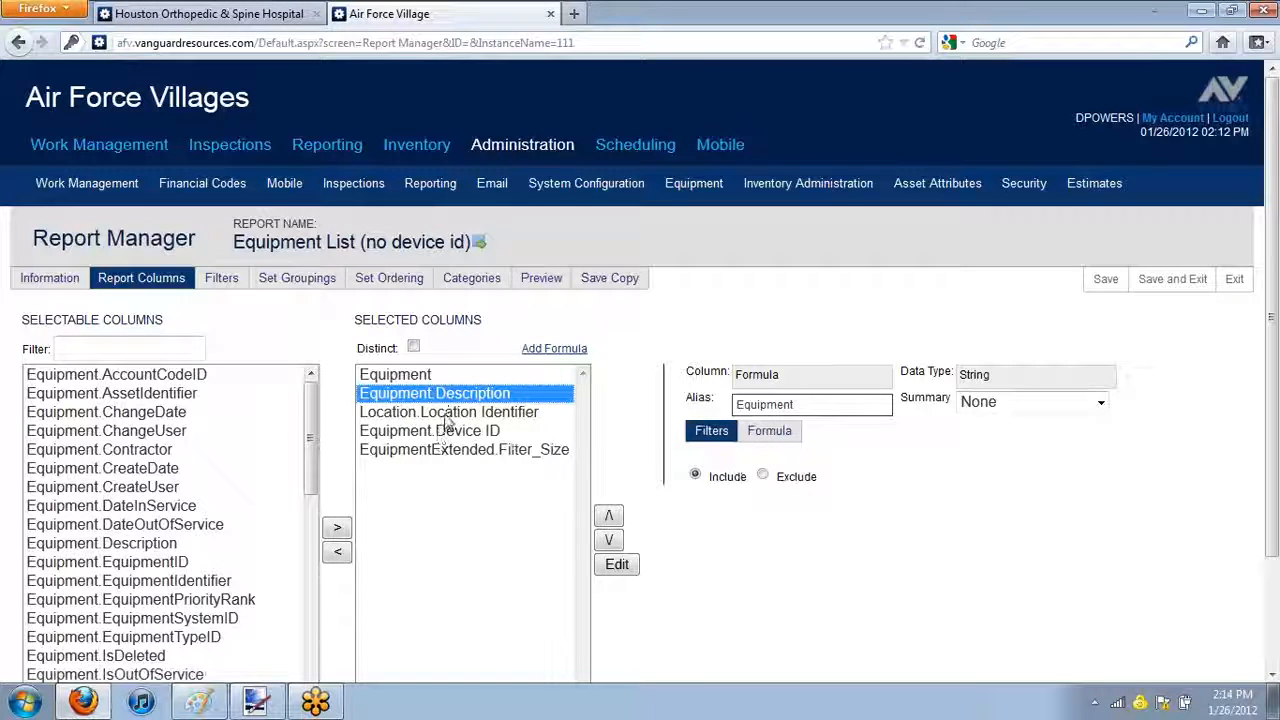
{"action": "left_click", "coordinate": [416, 375]}
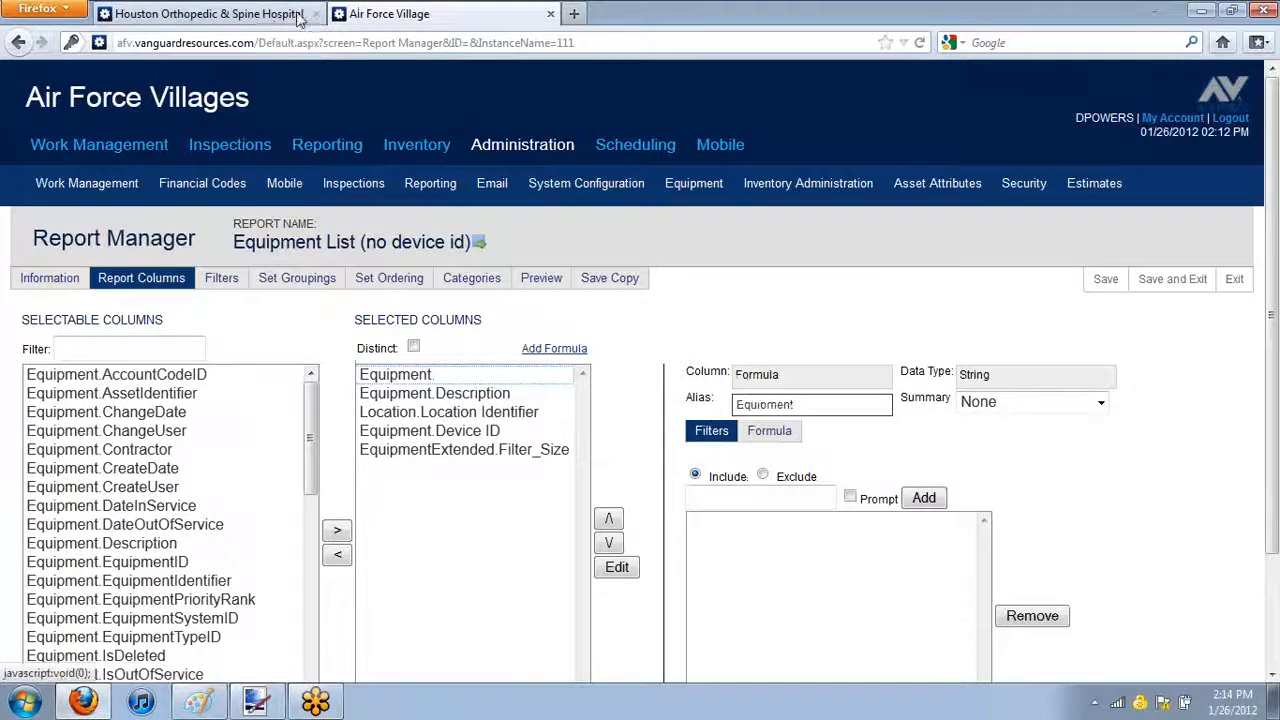
Open the report columns of the Houston Orthopedic & Spine Hospital equipment list and select the Equipment.EquipmentIdentifier column
{"action": "left_click", "coordinate": [200, 13]}
{"action": "mouse_move", "coordinate": [407, 173]}
{"action": "left_click", "coordinate": [136, 261]}
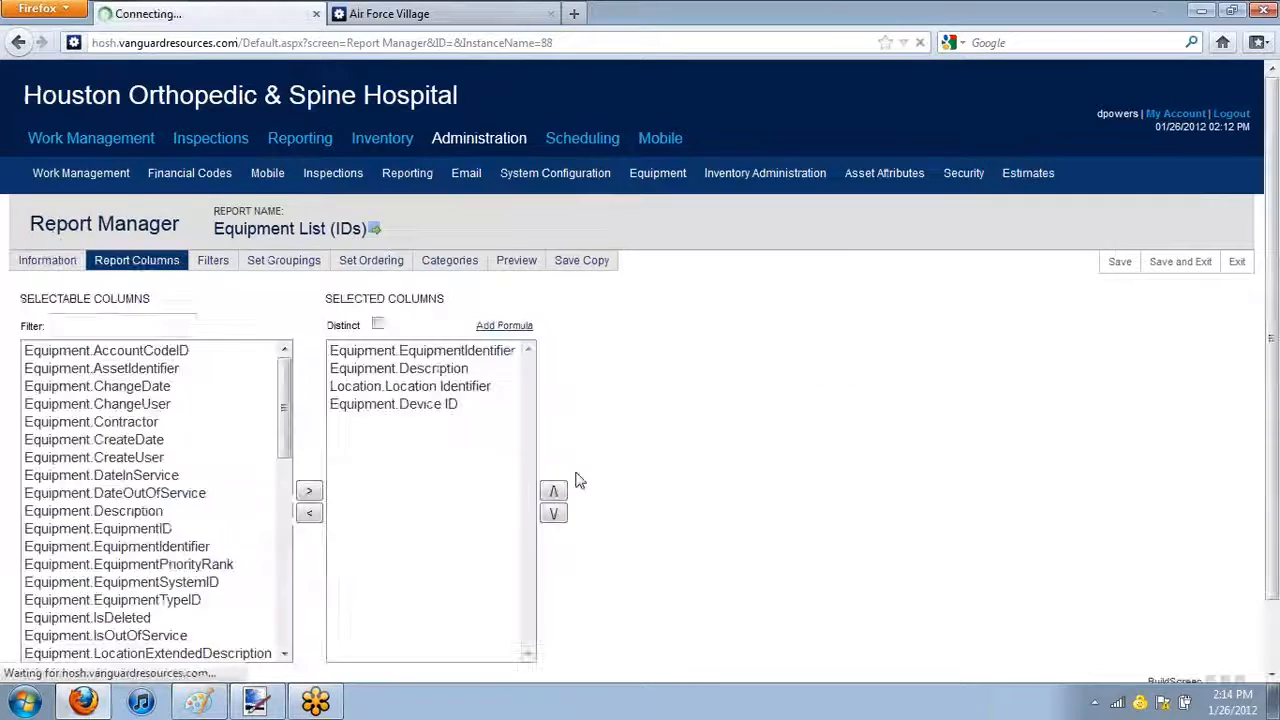
{"action": "left_click", "coordinate": [478, 352]}
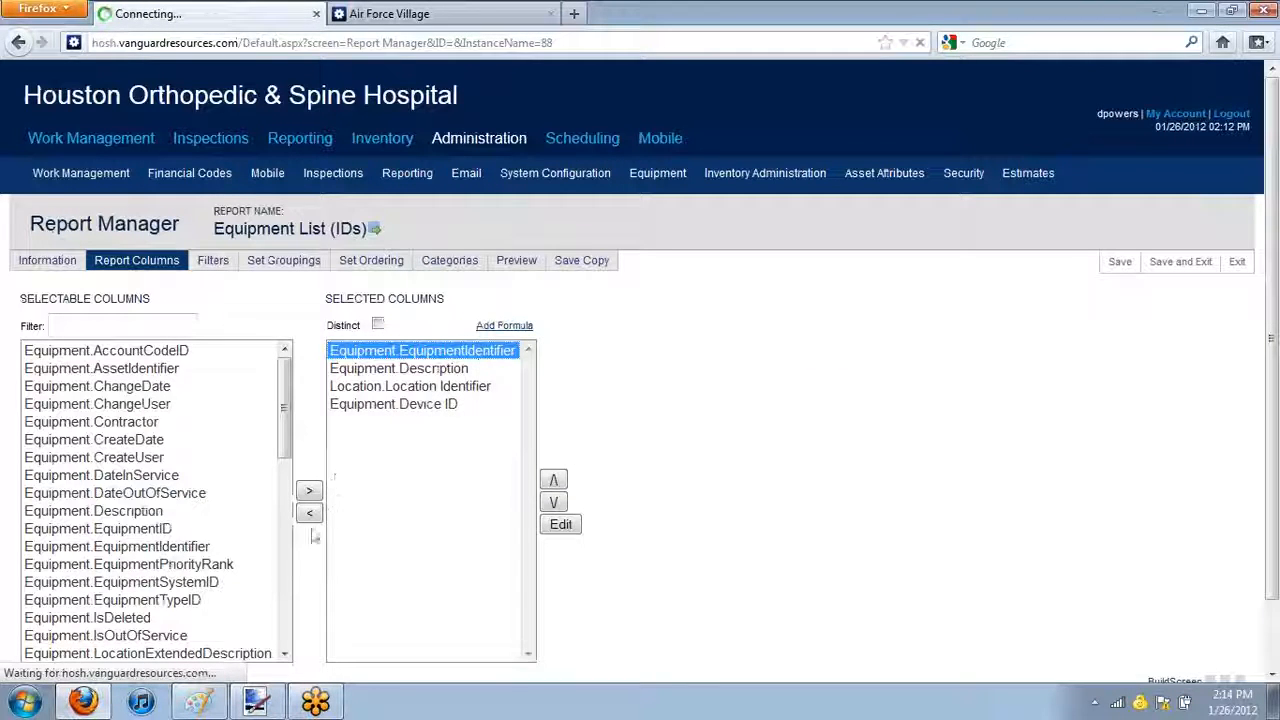
On the Air Force Villages site, open the formula of the report's Equipment column and copy it in full
{"action": "key", "text": "ctrl+Tab"}
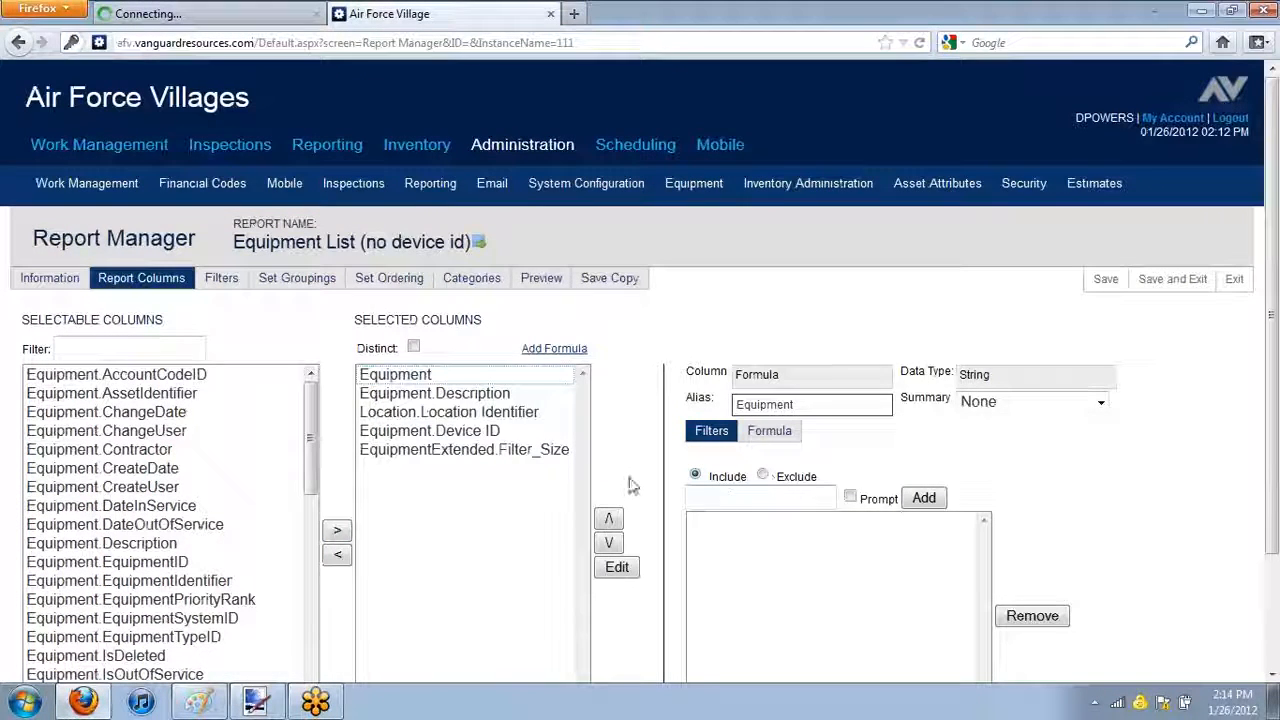
{"action": "left_click", "coordinate": [488, 413]}
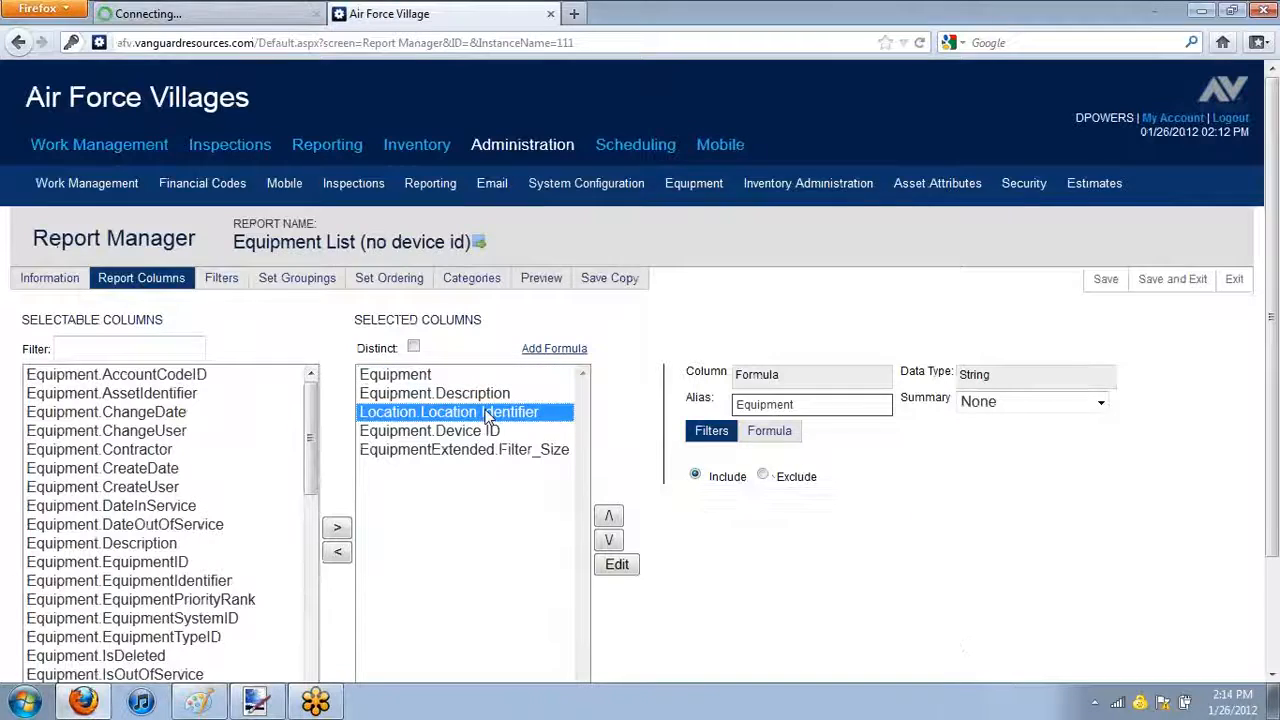
{"action": "left_click", "coordinate": [400, 374]}
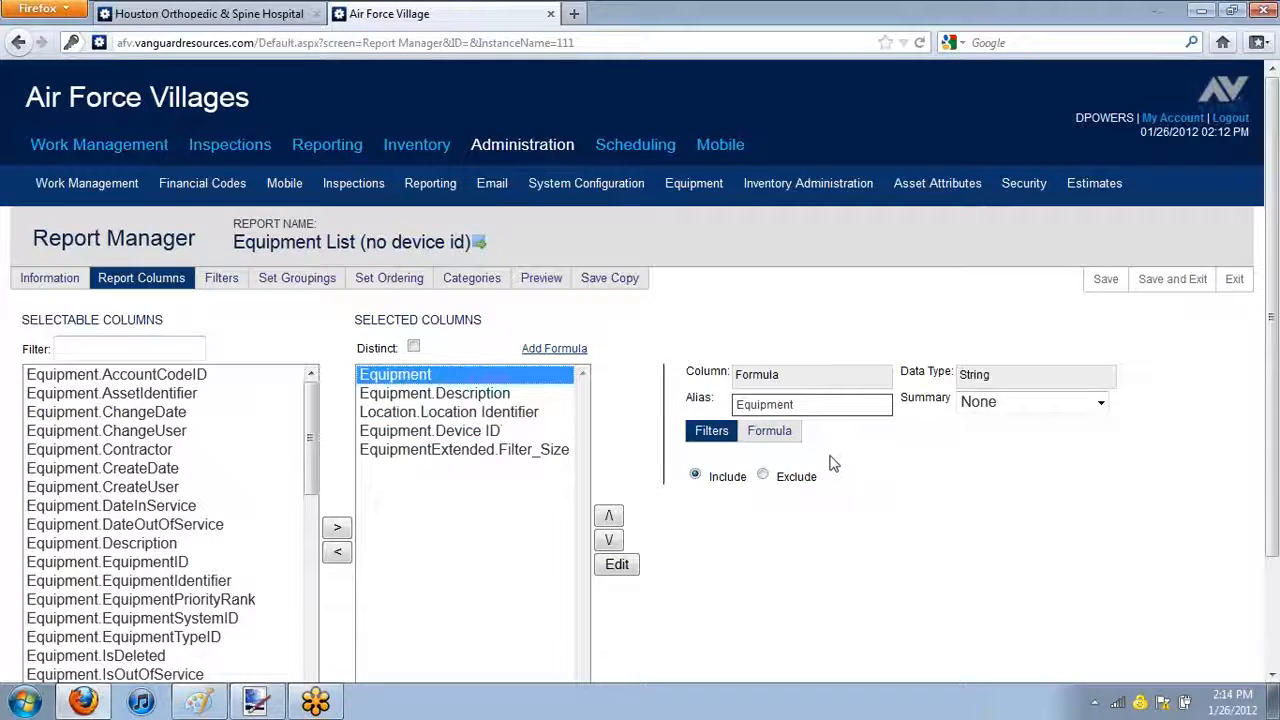
{"action": "left_click", "coordinate": [764, 432]}
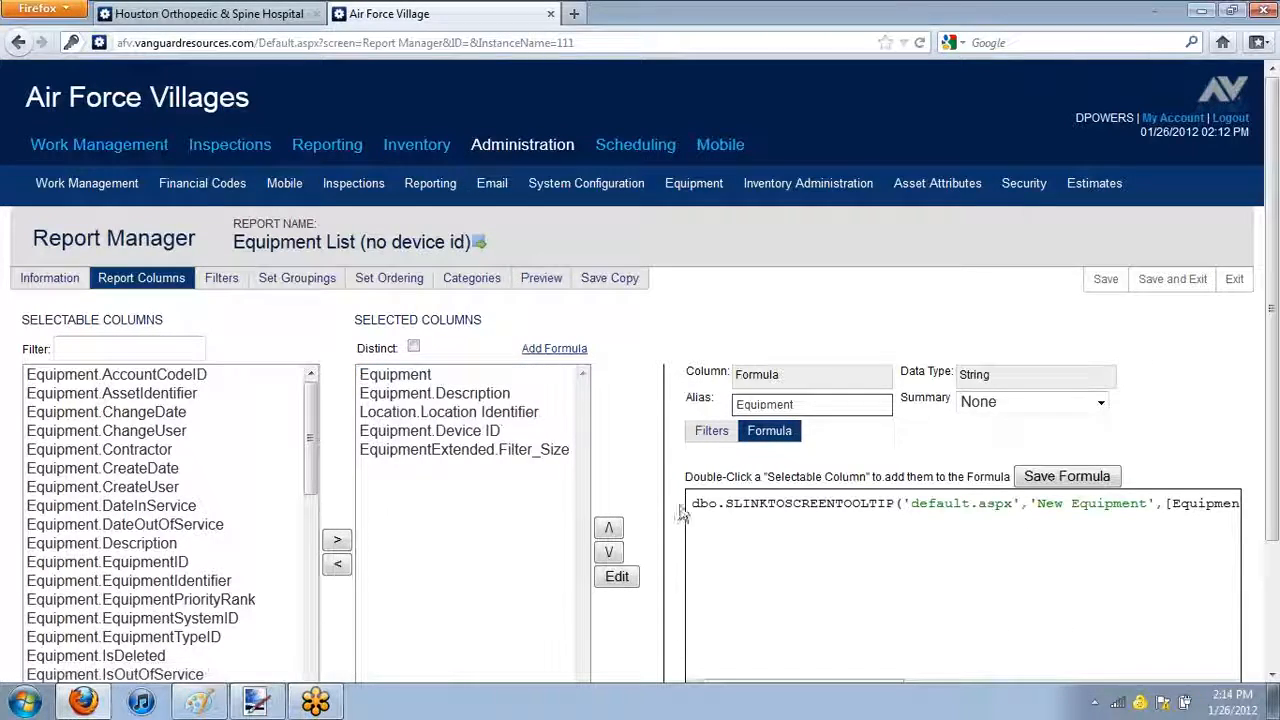
{"action": "left_click_drag", "start_coordinate": [692, 503], "coordinate": [1268, 510]}
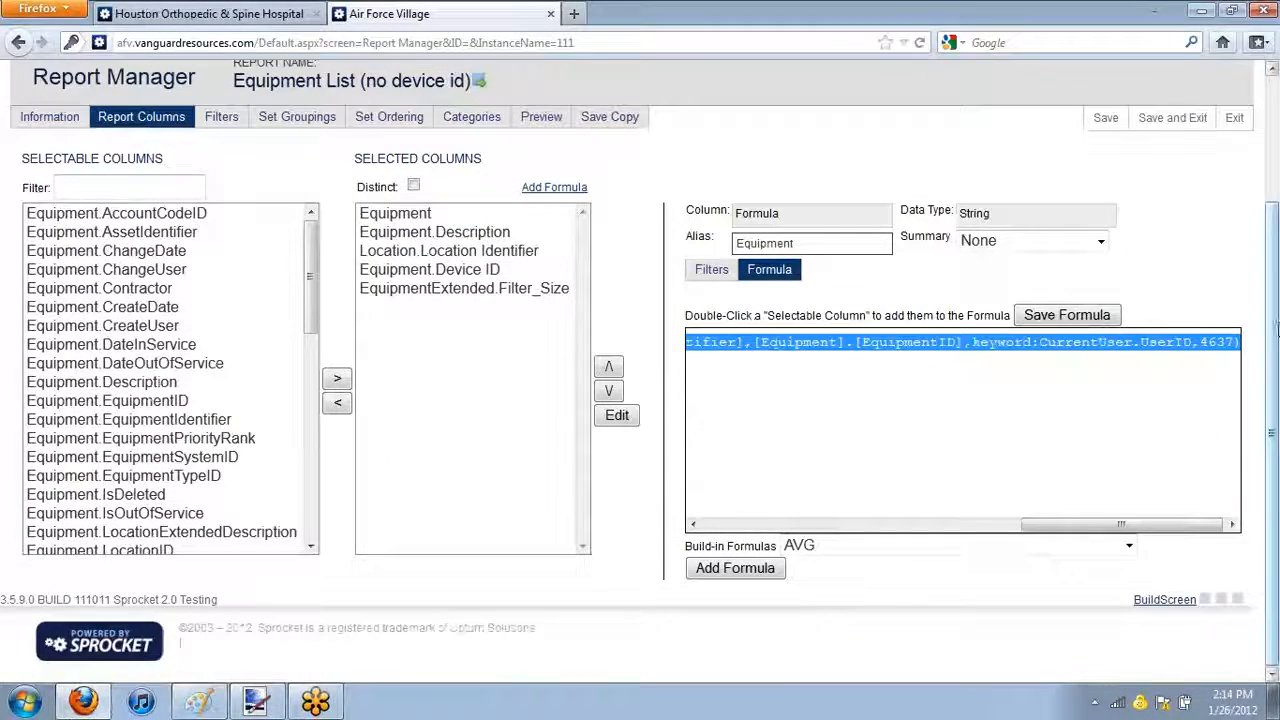
On the Houston Orthopedic & Spine Hospital site, add a new formula column to the report, enter the alias Equipment and open its formula
{"action": "left_click", "coordinate": [183, 22]}
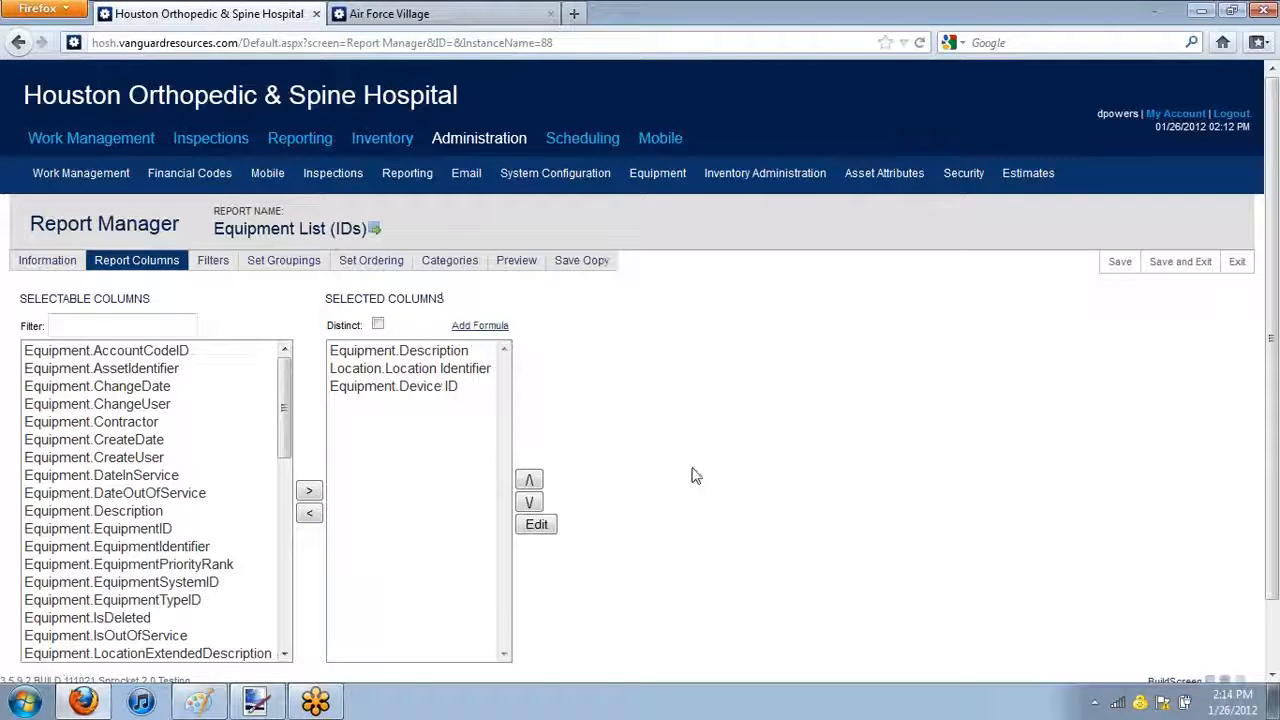
{"action": "left_click", "coordinate": [482, 326]}
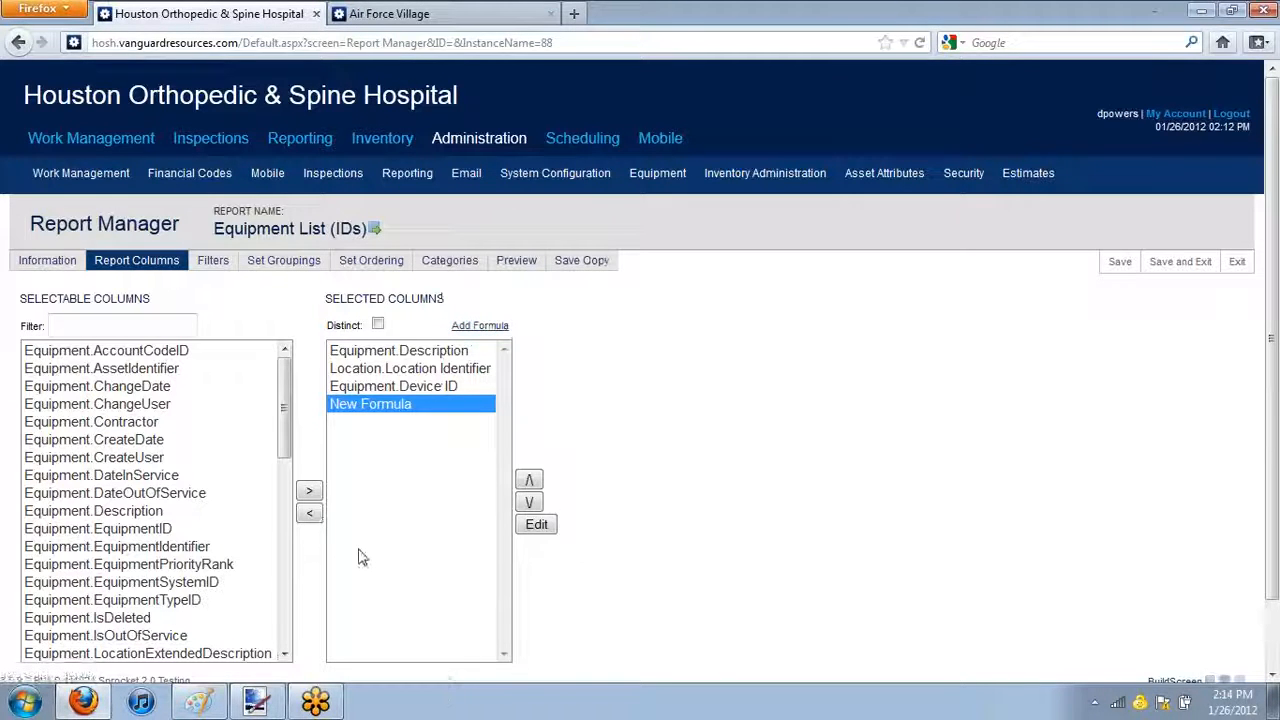
{"action": "left_click_drag", "start_coordinate": [704, 378], "coordinate": [502, 375]}
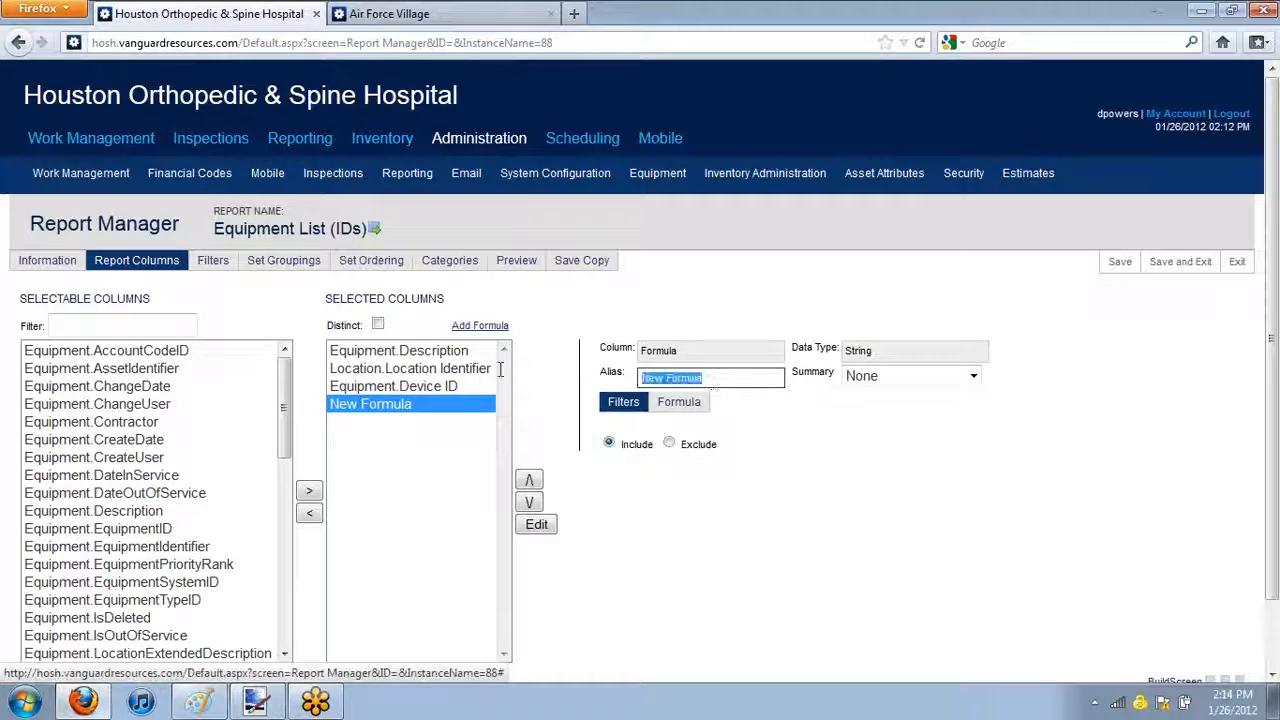
{"action": "type", "text": "Equipment"}
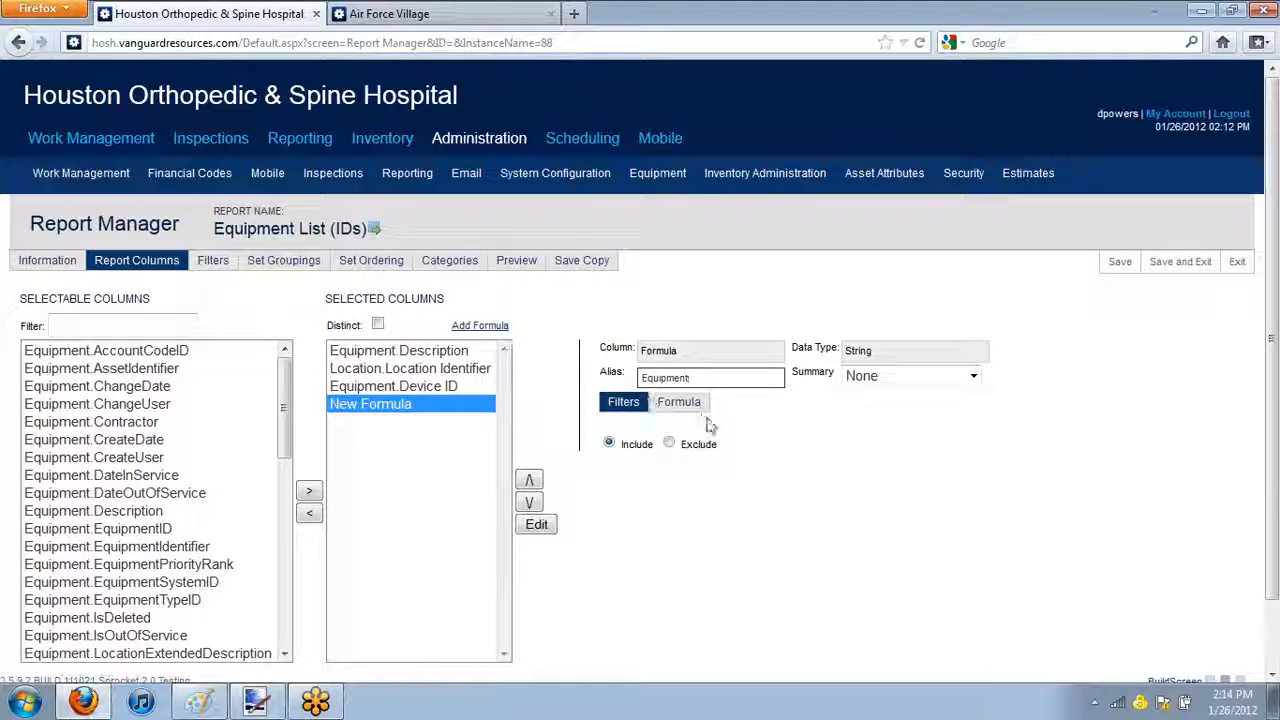
{"action": "left_click", "coordinate": [706, 408]}
{"action": "left_click_drag", "start_coordinate": [706, 378], "coordinate": [557, 374]}
{"action": "type", "text": "Equipm"}
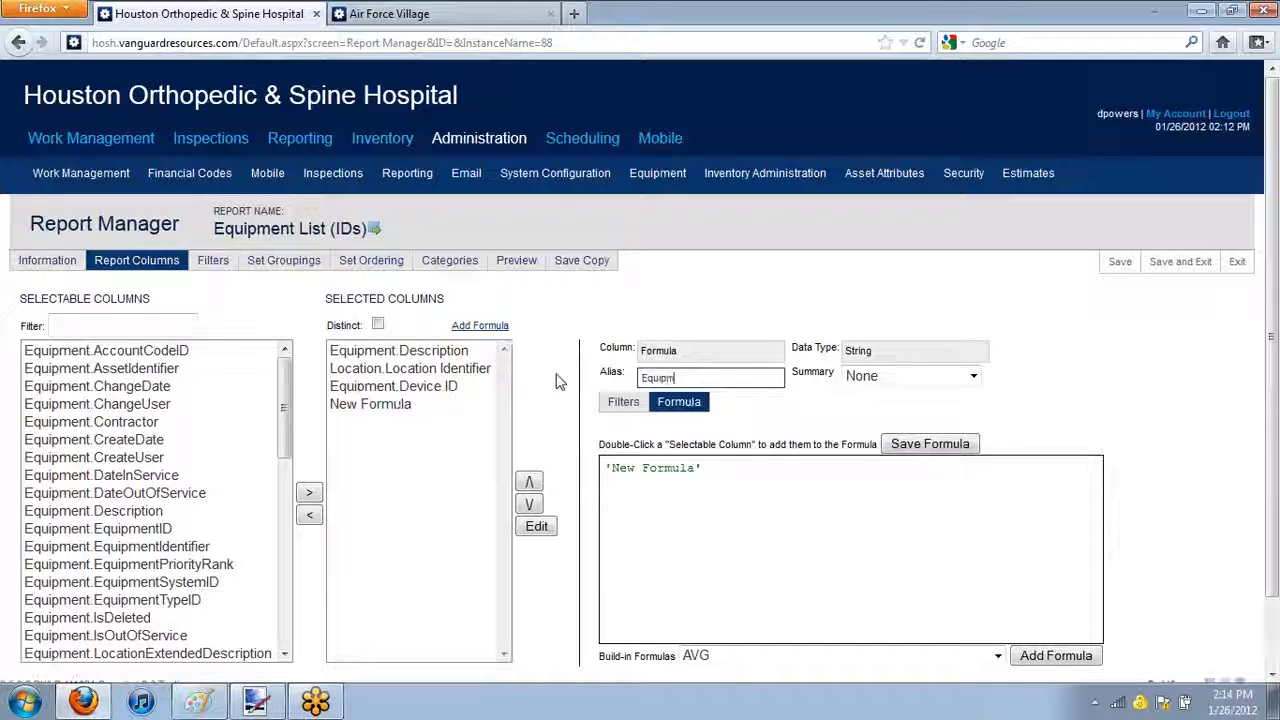
{"action": "type", "text": "ent"}
Replace the new column's default formula with the one copied from the Air Force Villages report
{"action": "left_click", "coordinate": [769, 505]}
{"action": "key", "text": "ctrl+a"}
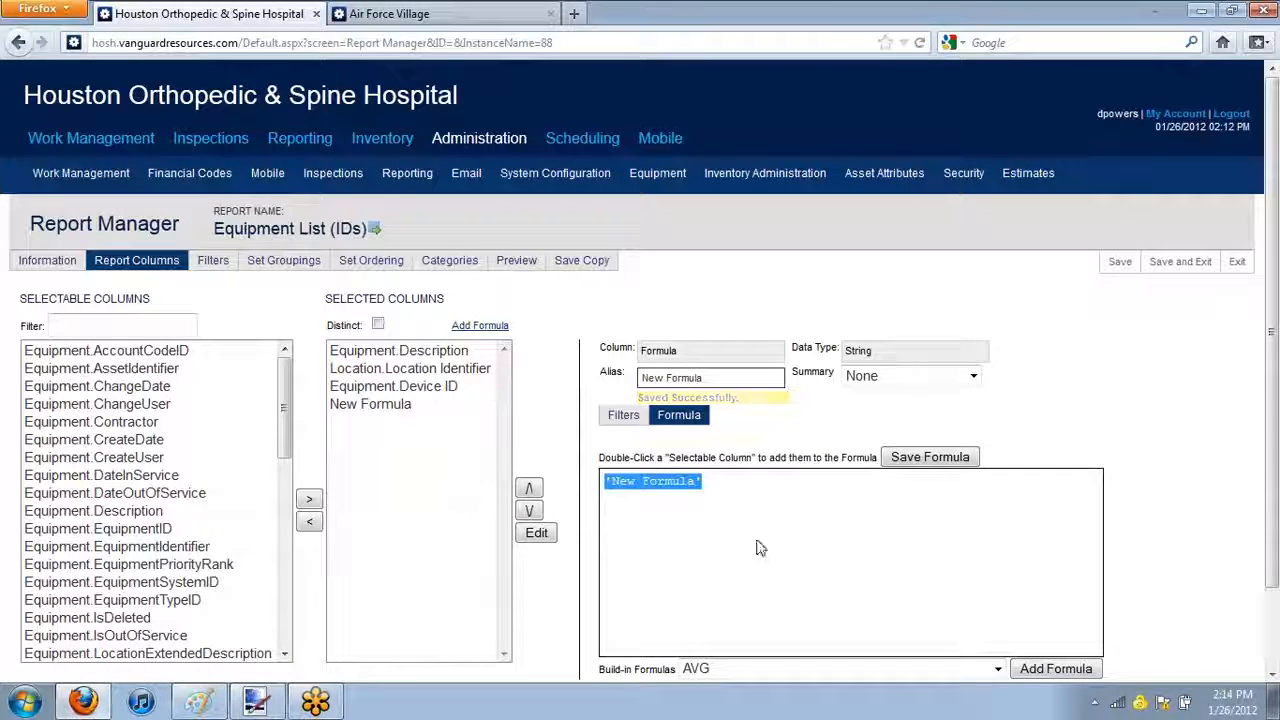
{"action": "type", "text": "IIf([Equipment].[EquipmentIdentifier],[Equipment].[EquipmentID],keyword:CurrentUser.UserID,4637)"}
Re-enter Equipment as the formula column's alias and save the formula
{"action": "left_click_drag", "start_coordinate": [724, 378], "coordinate": [531, 384]}
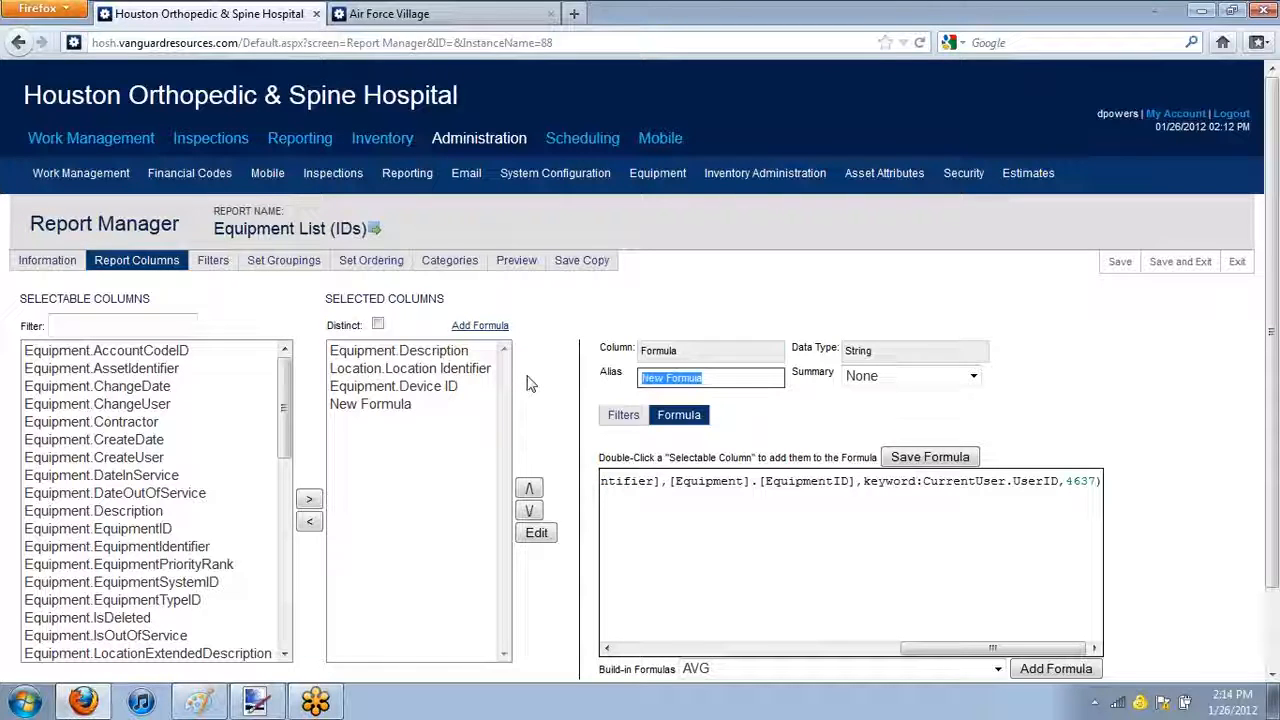
{"action": "type", "text": "Equipmen"}
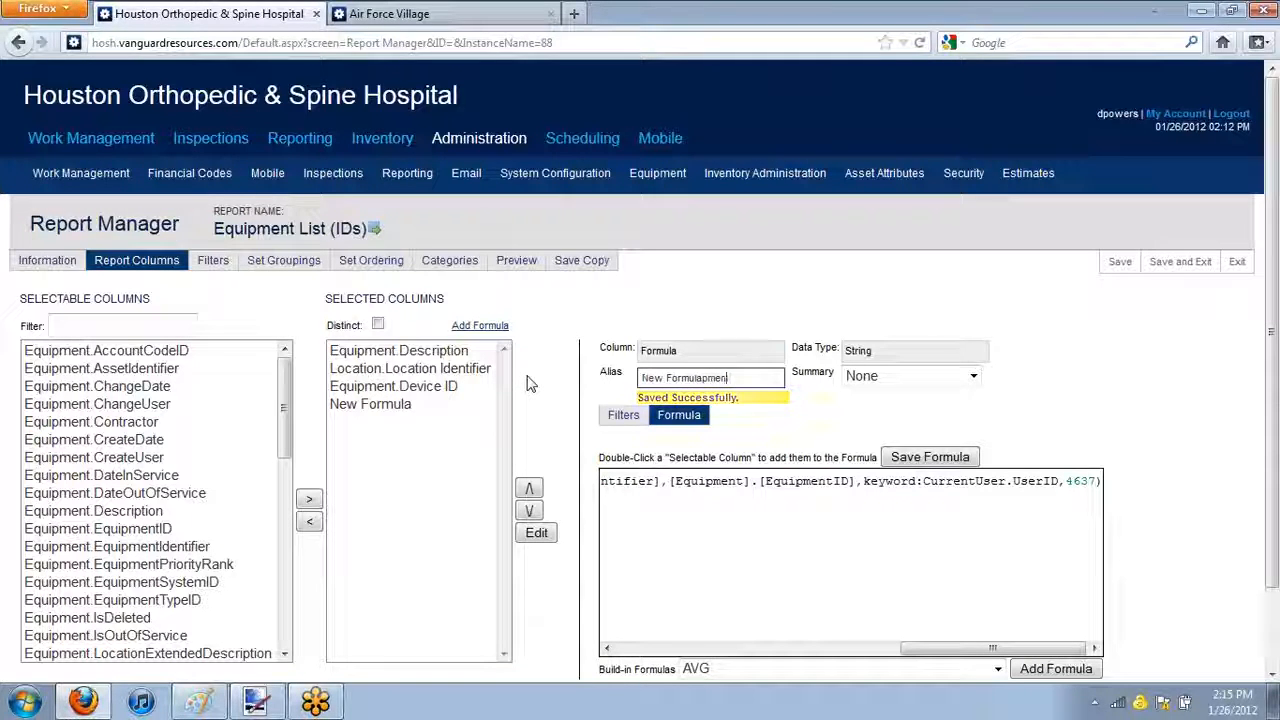
{"action": "key", "text": "BackSpace"}
{"action": "key", "text": "BackSpace"}
{"action": "key", "text": "BackSpace"}
{"action": "key", "text": "BackSpace"}
{"action": "key", "text": "BackSpace"}
{"action": "key", "text": "BackSpace"}
{"action": "key", "text": "BackSpace"}
{"action": "key", "text": "BackSpace"}
{"action": "key", "text": "BackSpace"}
{"action": "key", "text": "BackSpace"}
{"action": "key", "text": "BackSpace"}
{"action": "key", "text": "BackSpace"}
{"action": "key", "text": "BackSpace"}
{"action": "key", "text": "BackSpace"}
{"action": "key", "text": "BackSpace"}
{"action": "type", "text": "Equipme"}
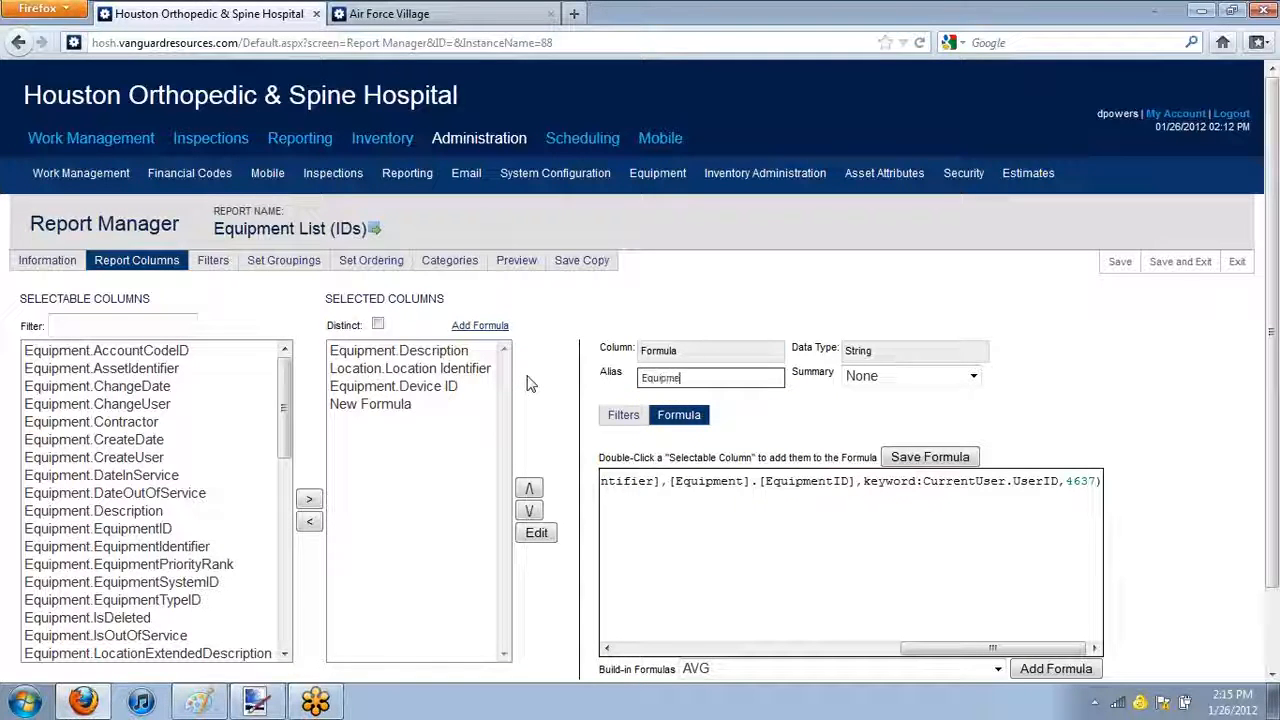
{"action": "type", "text": "nt"}
{"action": "left_click", "coordinate": [950, 461]}
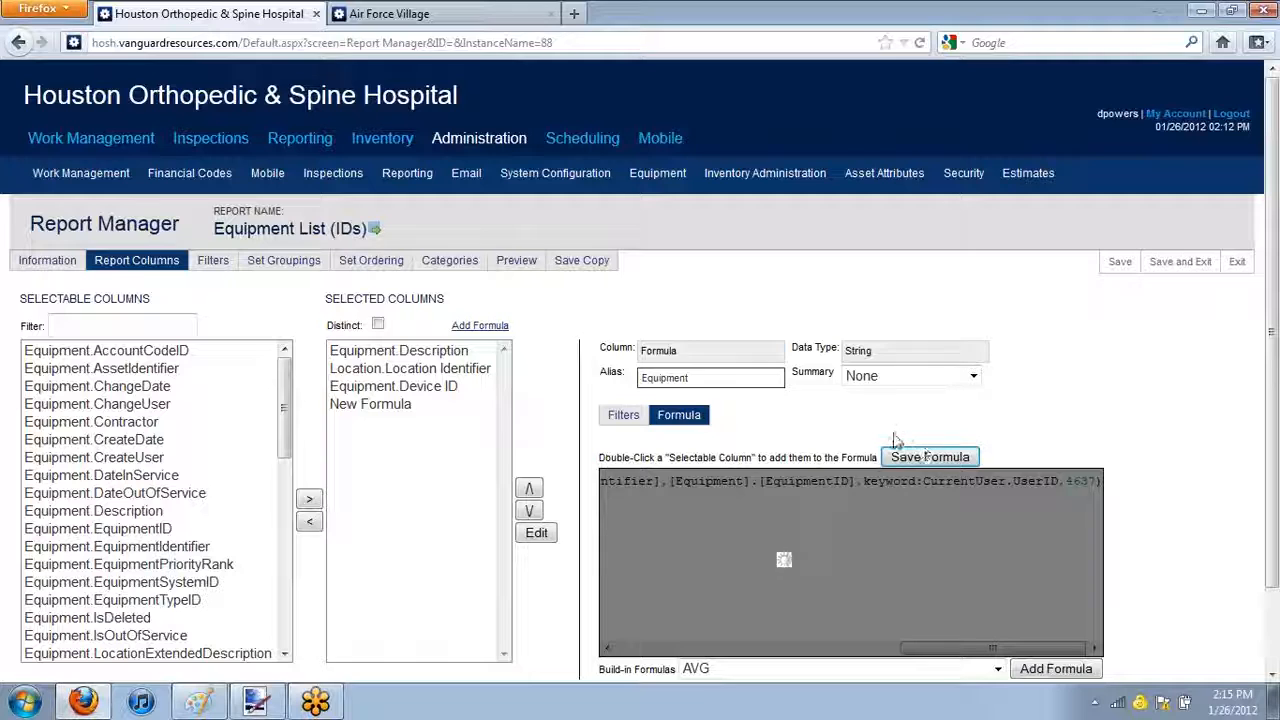
Move the Equipment formula column to the first place in the selected columns, then save and exit the report
{"action": "left_click", "coordinate": [416, 352]}
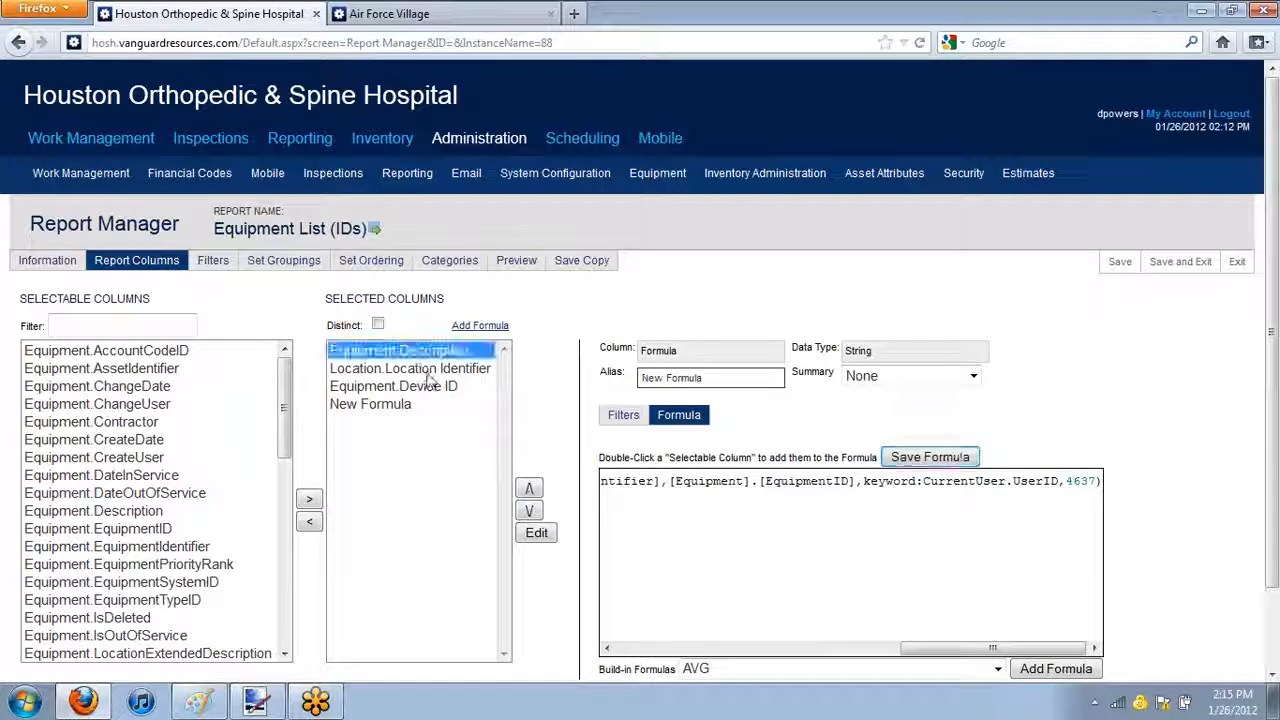
{"action": "left_click", "coordinate": [433, 388]}
{"action": "left_click", "coordinate": [435, 352]}
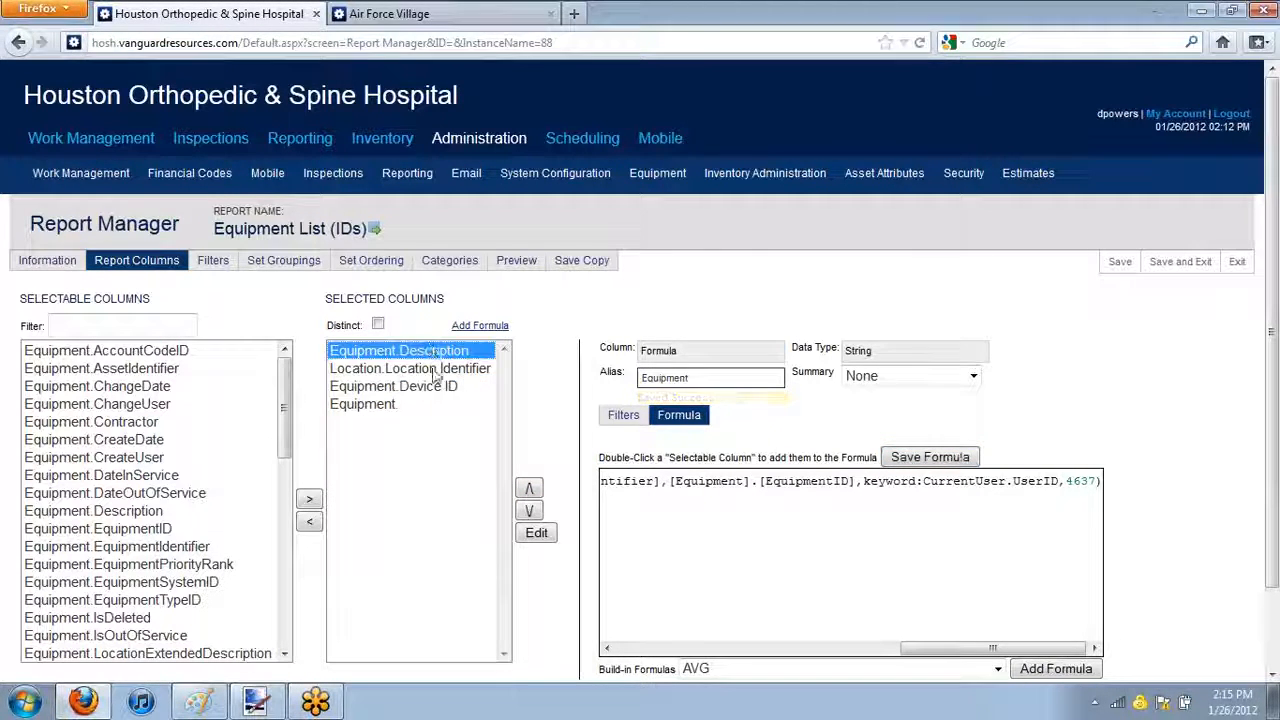
{"action": "left_click", "coordinate": [437, 388], "text": "shift"}
{"action": "left_click", "coordinate": [529, 521]}
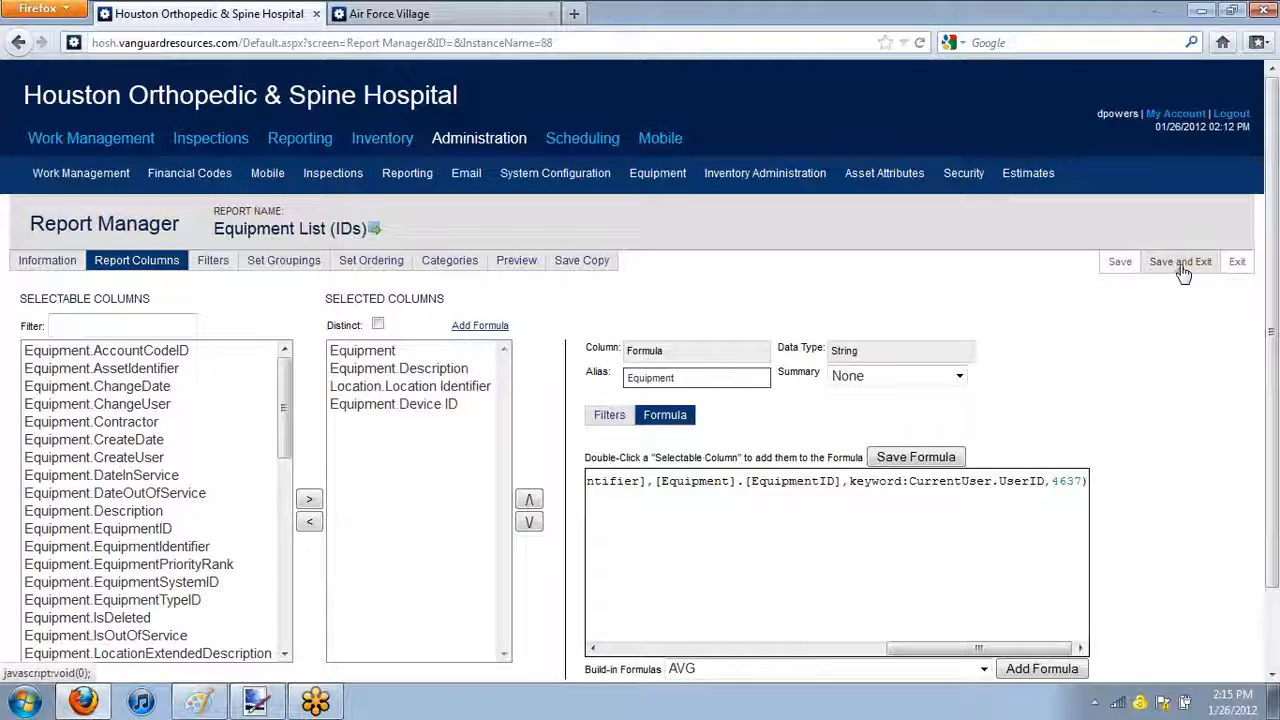
{"action": "left_click", "coordinate": [1180, 264]}
{"action": "left_click", "coordinate": [678, 328]}
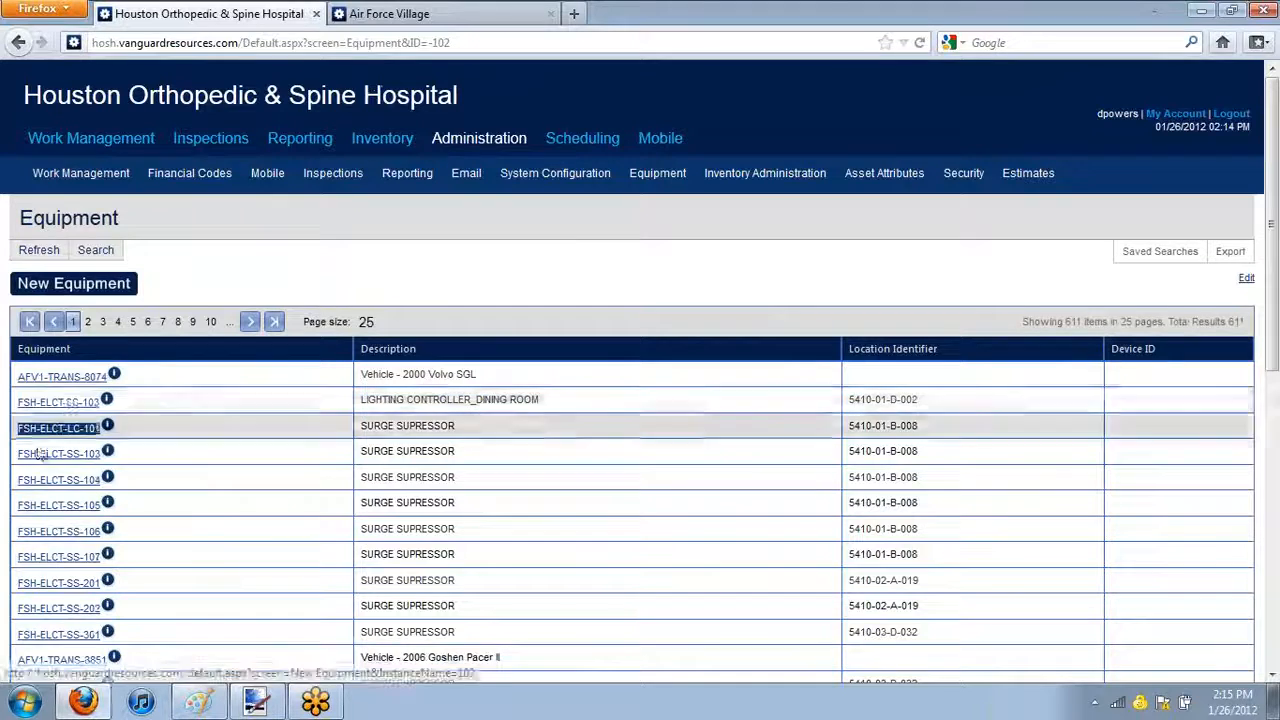
Search the equipment list for the identifier !AHU-975 and open that air handler's record through its link
{"action": "left_click", "coordinate": [96, 252]}
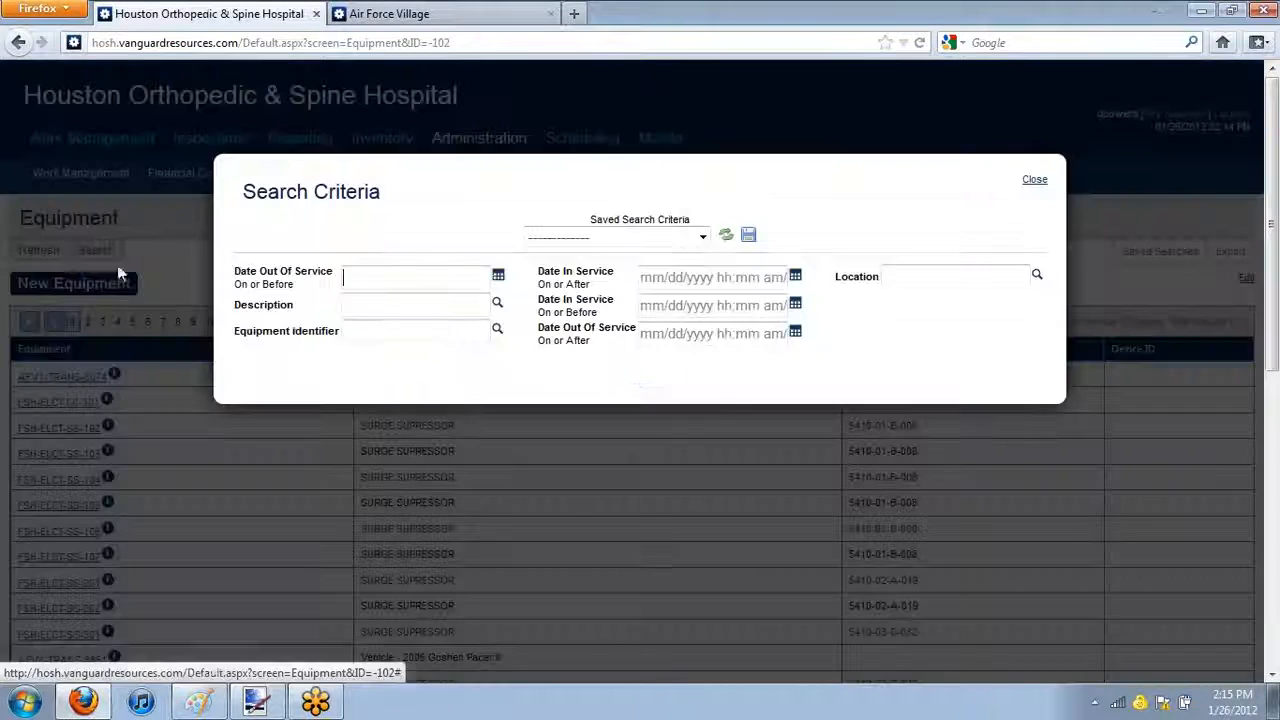
{"action": "left_click", "coordinate": [427, 329]}
{"action": "type", "text": "lahu"}
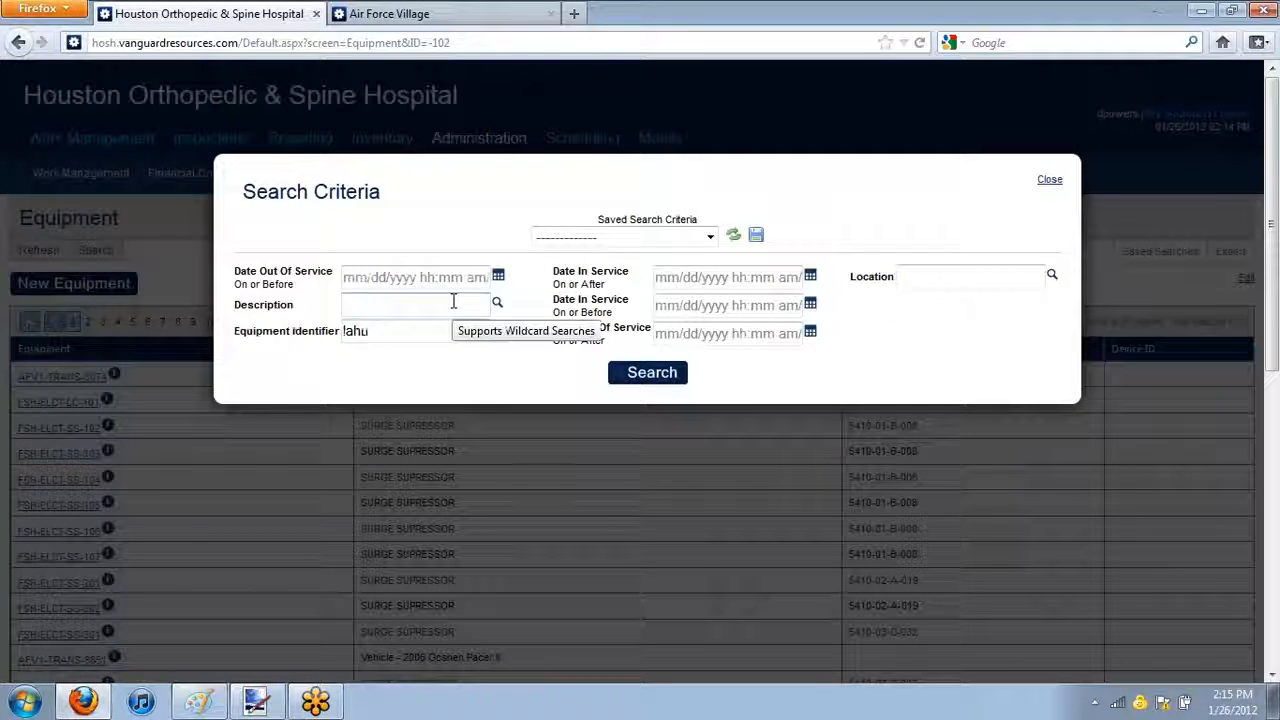
{"action": "left_click", "coordinate": [395, 375]}
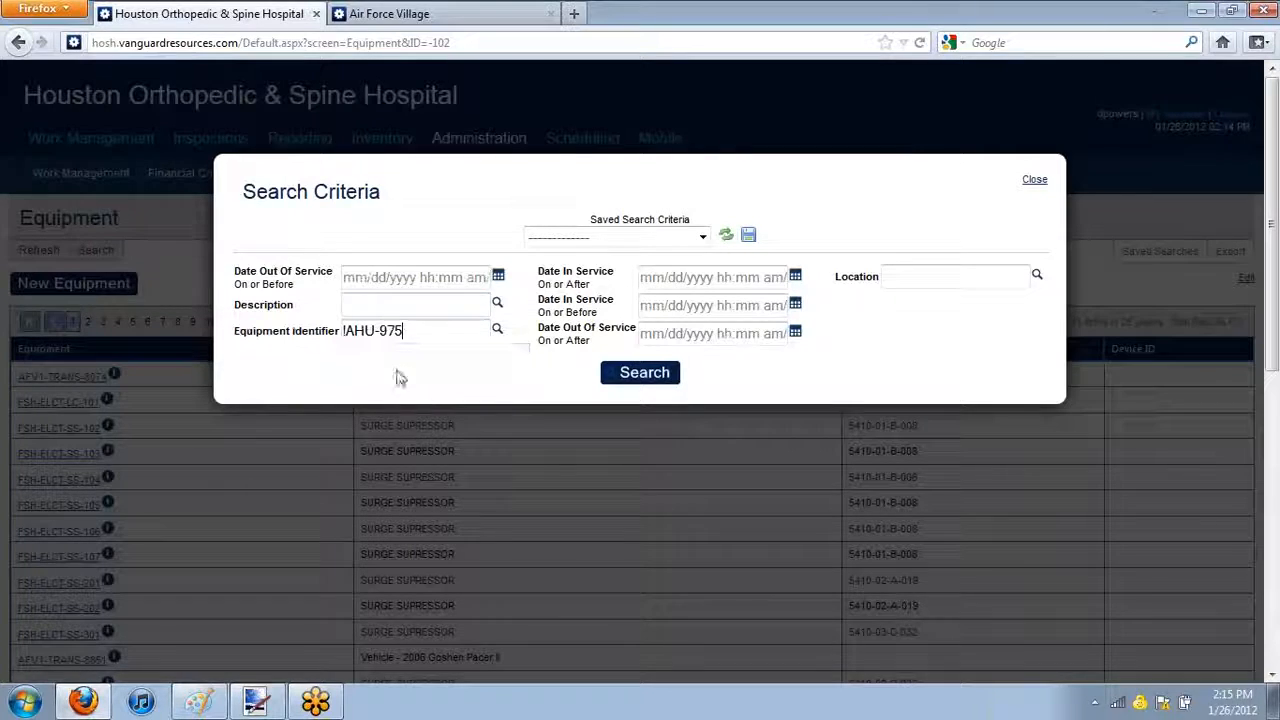
{"action": "left_click", "coordinate": [607, 372]}
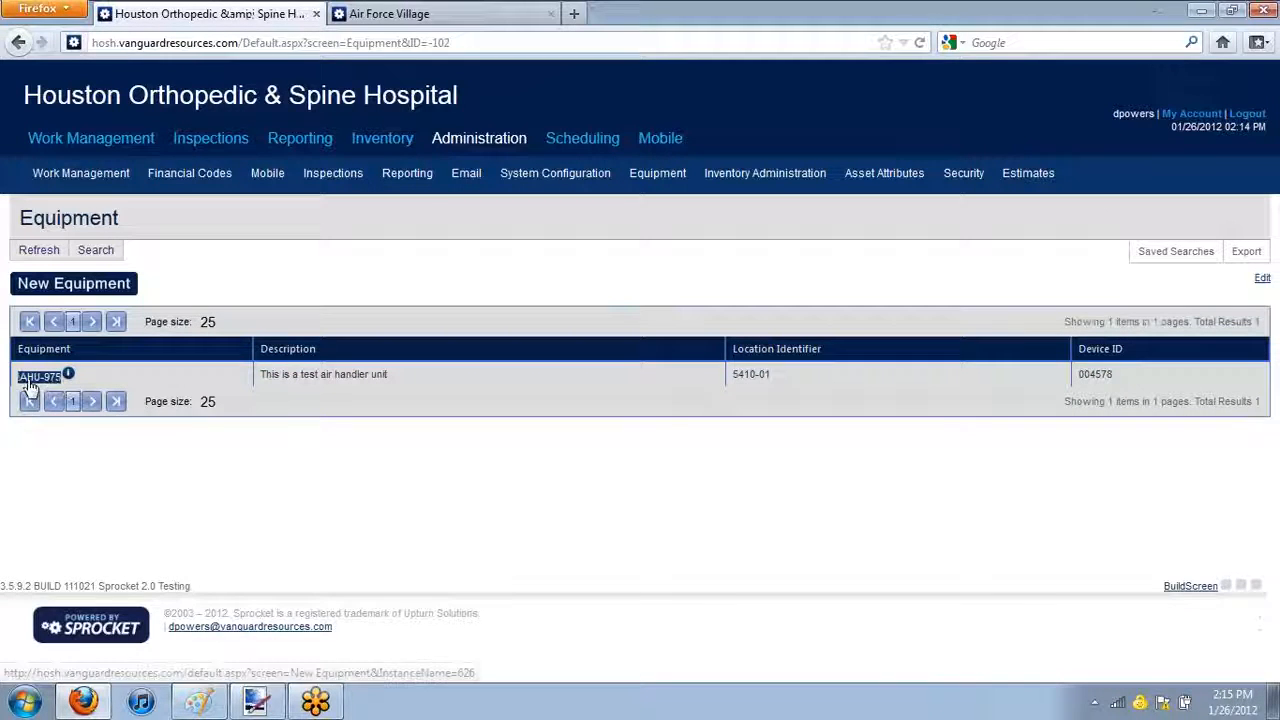
{"action": "left_click", "coordinate": [36, 377]}
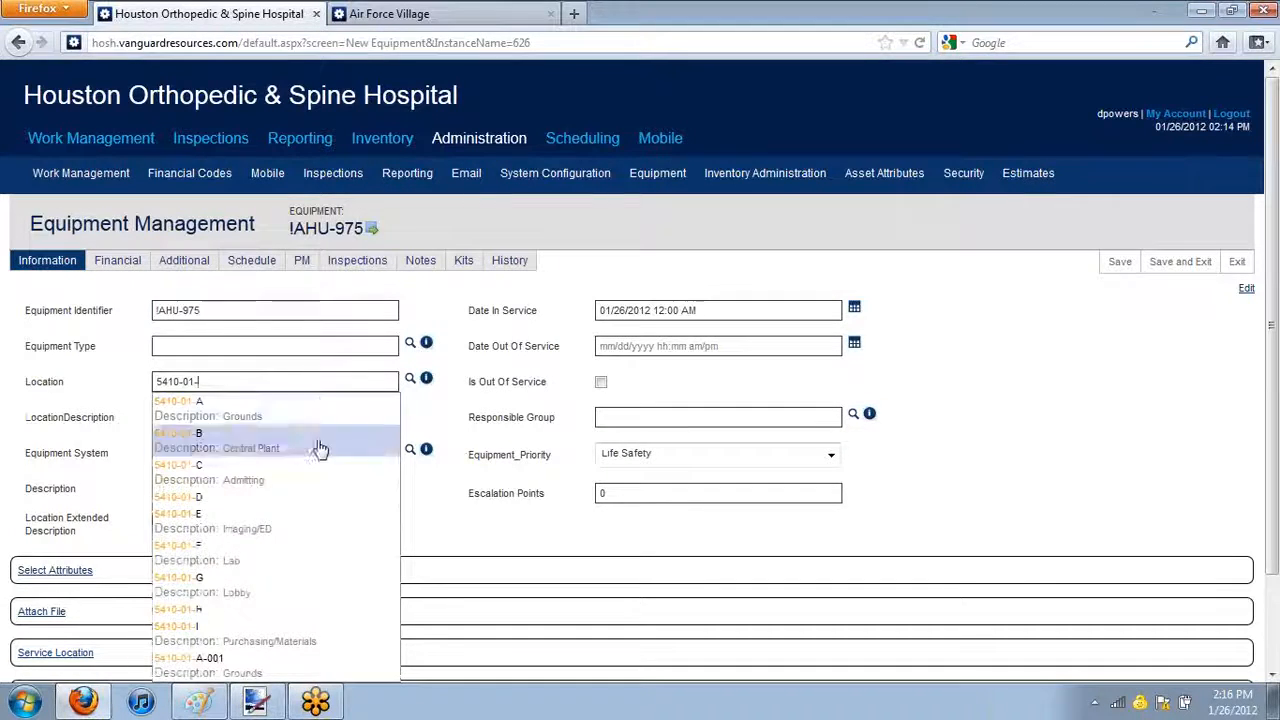
Set the air handler's location to 5410-01-A-001 and its escalation points to 100, and save the record
{"action": "left_click", "coordinate": [310, 664]}
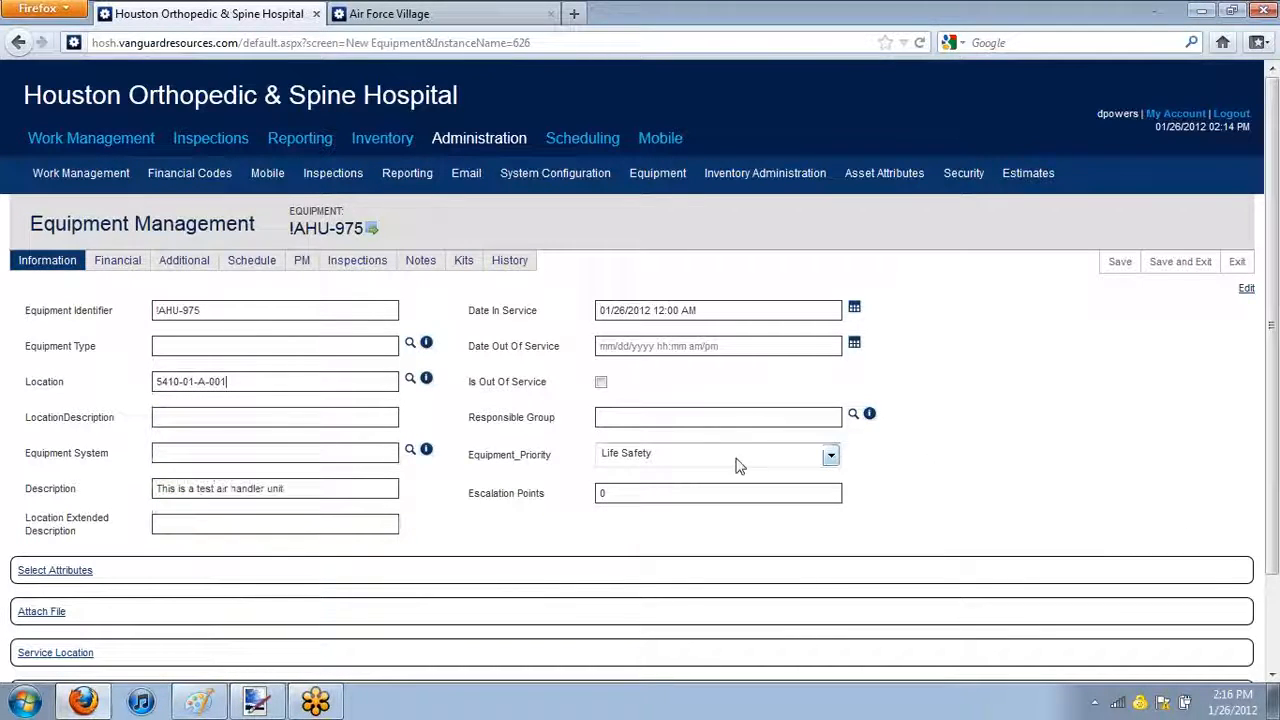
{"action": "left_click", "coordinate": [806, 497]}
{"action": "type", "text": "100"}
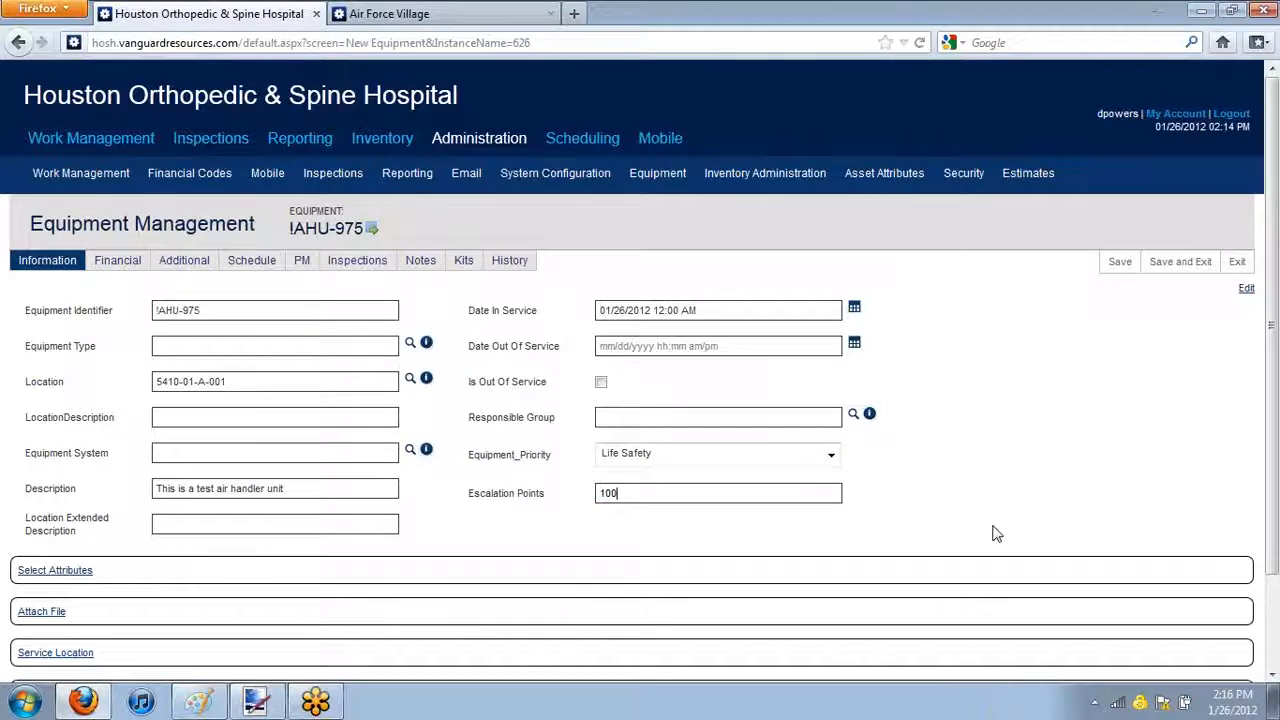
{"action": "left_click", "coordinate": [1117, 261]}
Examine the air handler's file attachment section and its financial, additional, schedule, PM and inspections details
{"action": "scroll", "coordinate": [42, 503], "scroll_direction": "down", "scroll_amount": 2}
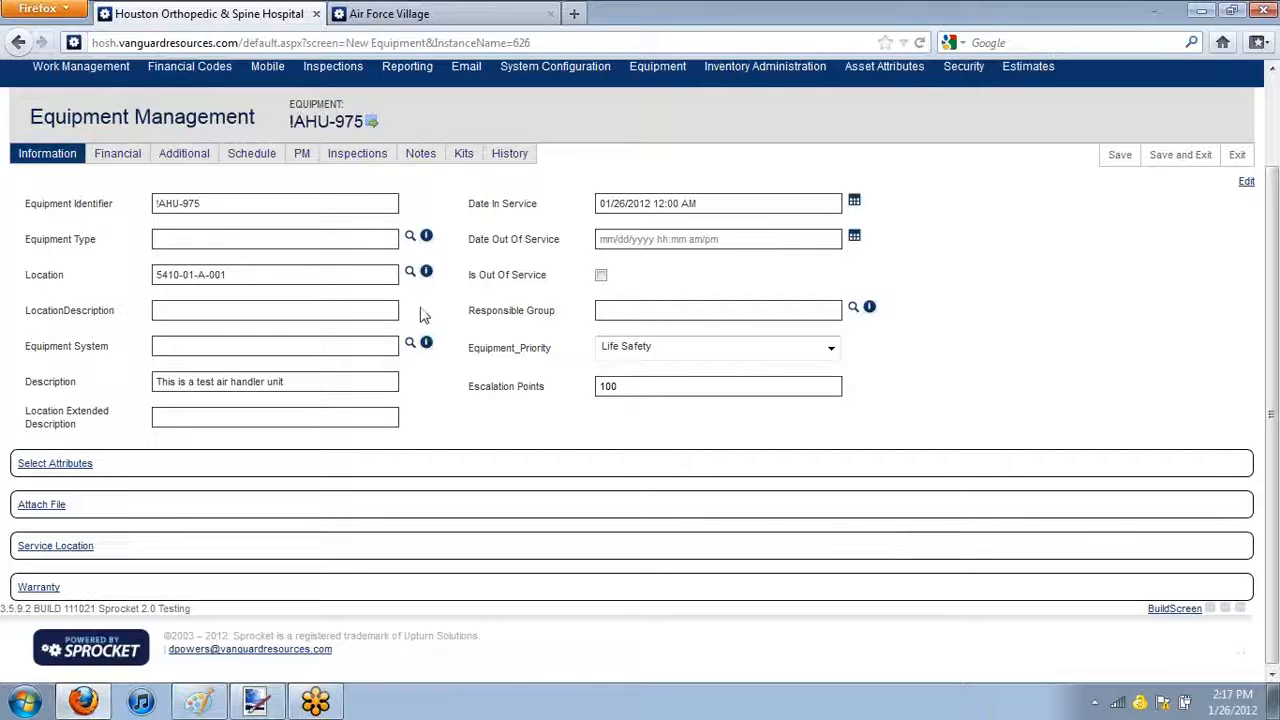
{"action": "left_click", "coordinate": [56, 507]}
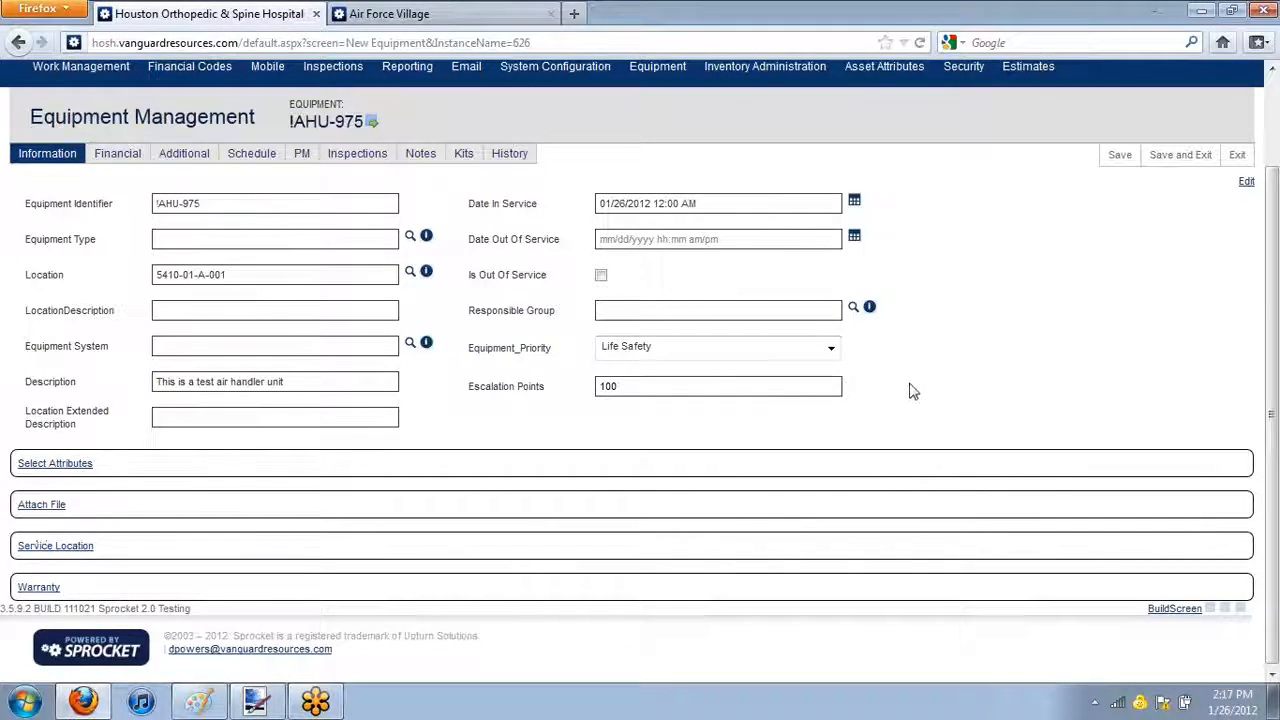
{"action": "scroll", "coordinate": [910, 385], "scroll_direction": "up", "scroll_amount": 2}
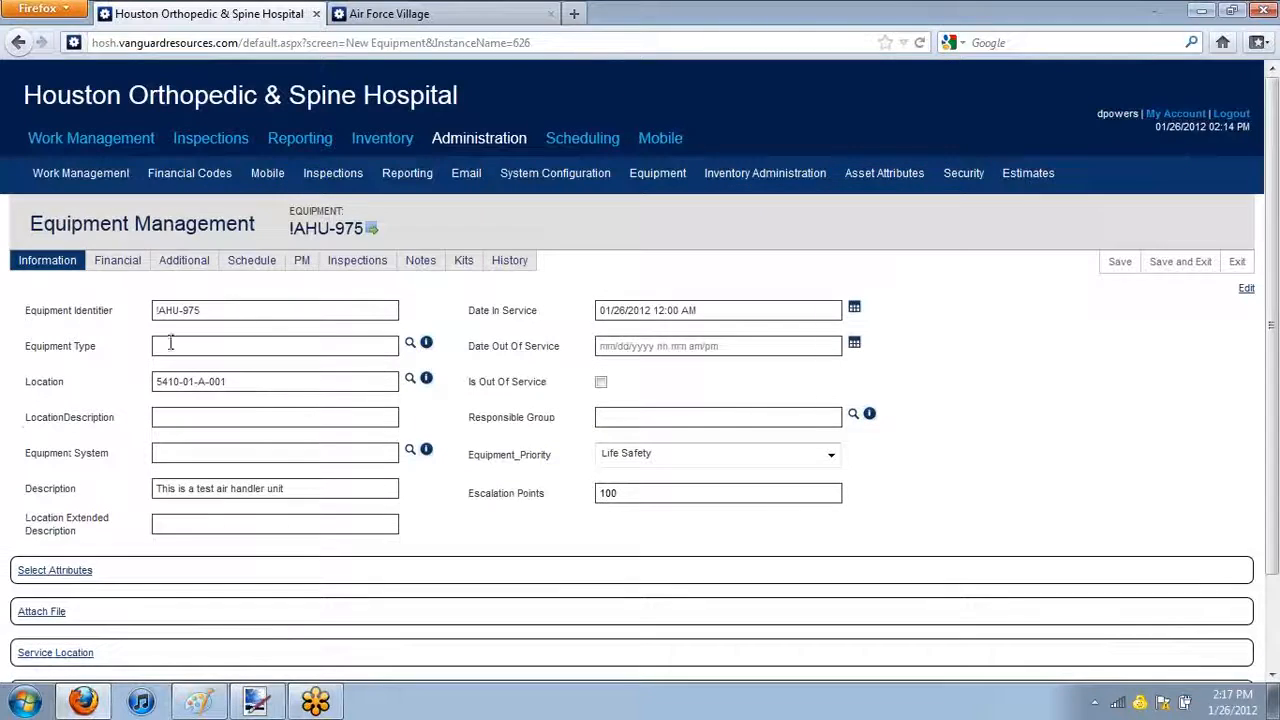
{"action": "left_click", "coordinate": [113, 266]}
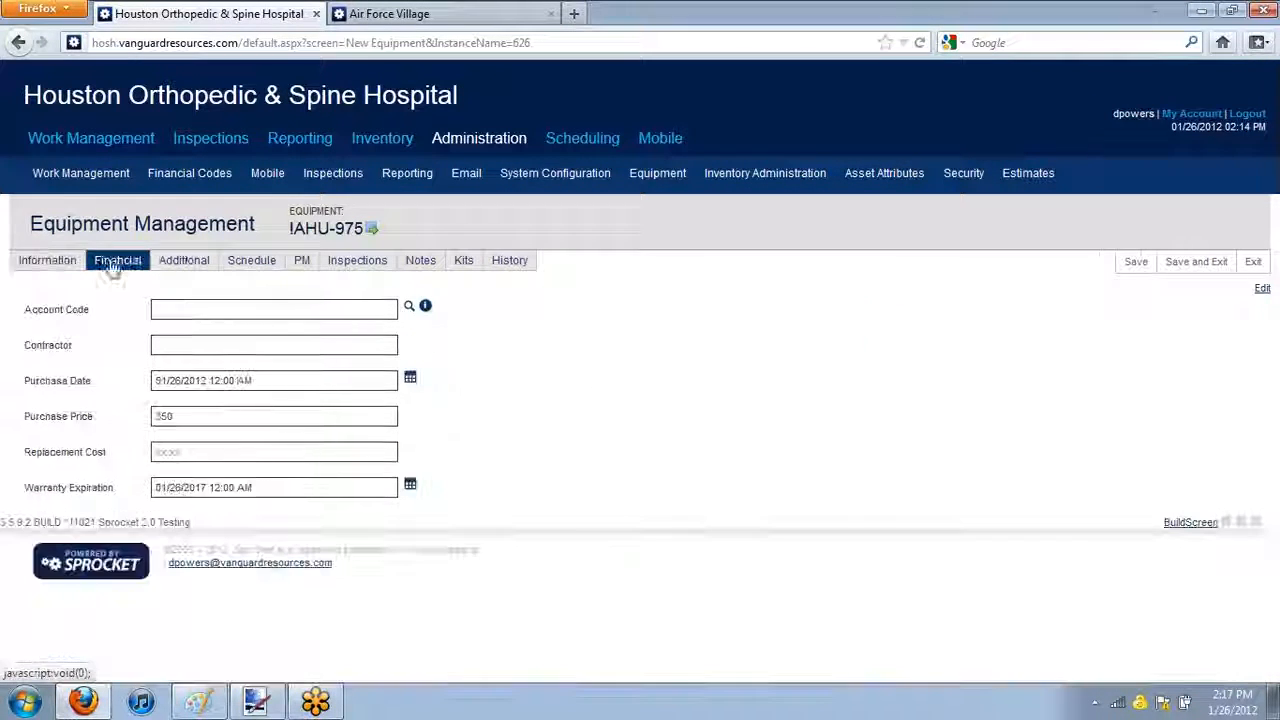
{"action": "left_click", "coordinate": [188, 266]}
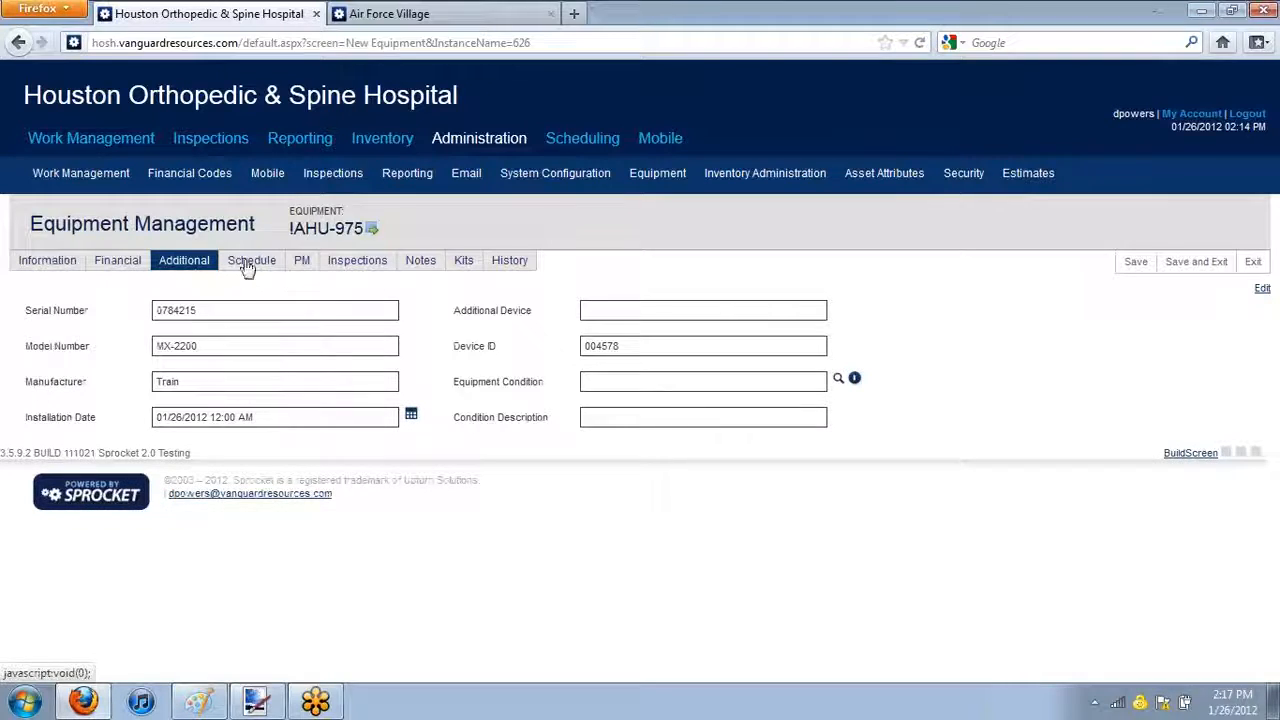
{"action": "left_click", "coordinate": [245, 267]}
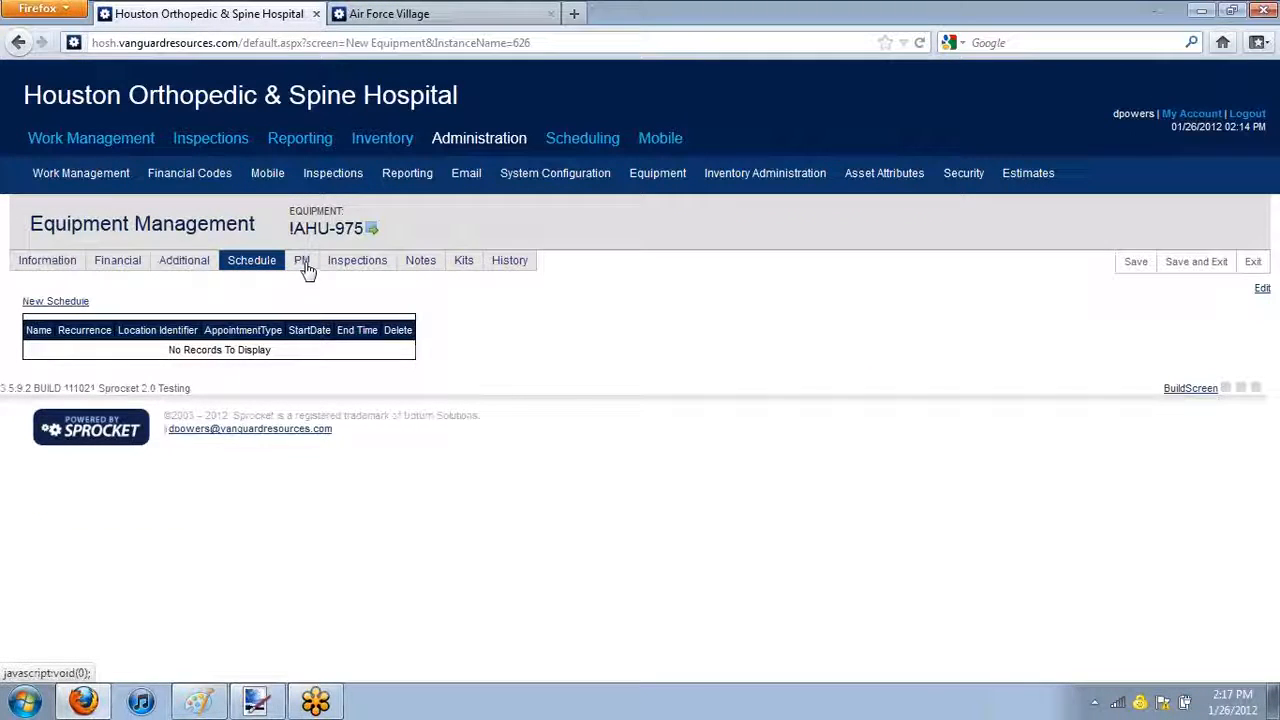
{"action": "left_click", "coordinate": [302, 264]}
{"action": "left_click", "coordinate": [352, 266]}
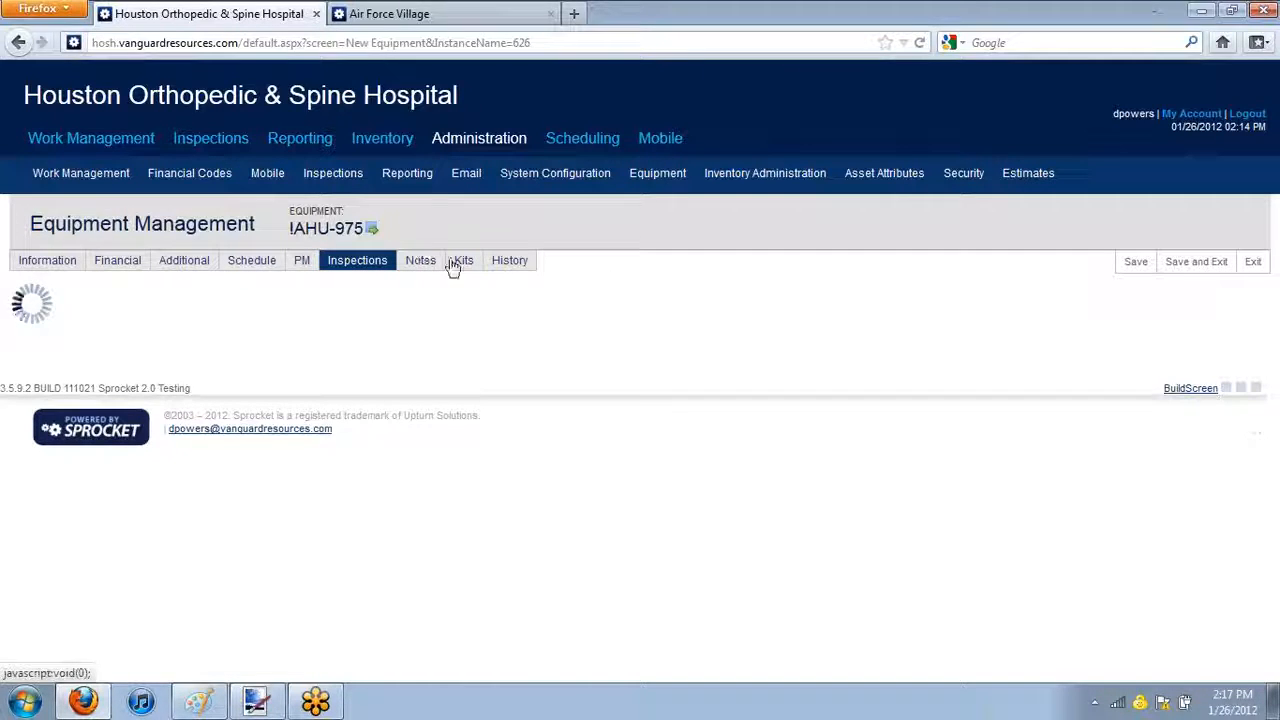
Save and exit the air handler's record to return to the equipment list
{"action": "left_click", "coordinate": [1216, 264]}
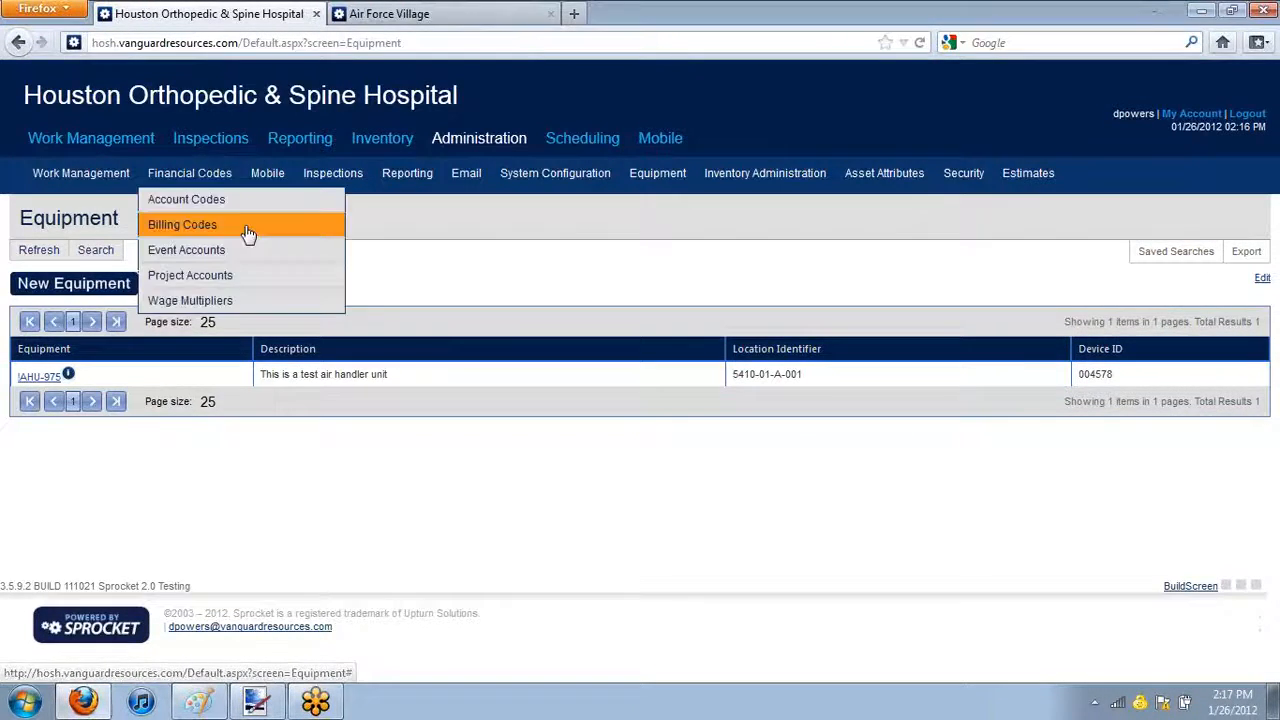
{"action": "mouse_move", "coordinate": [412, 178]}
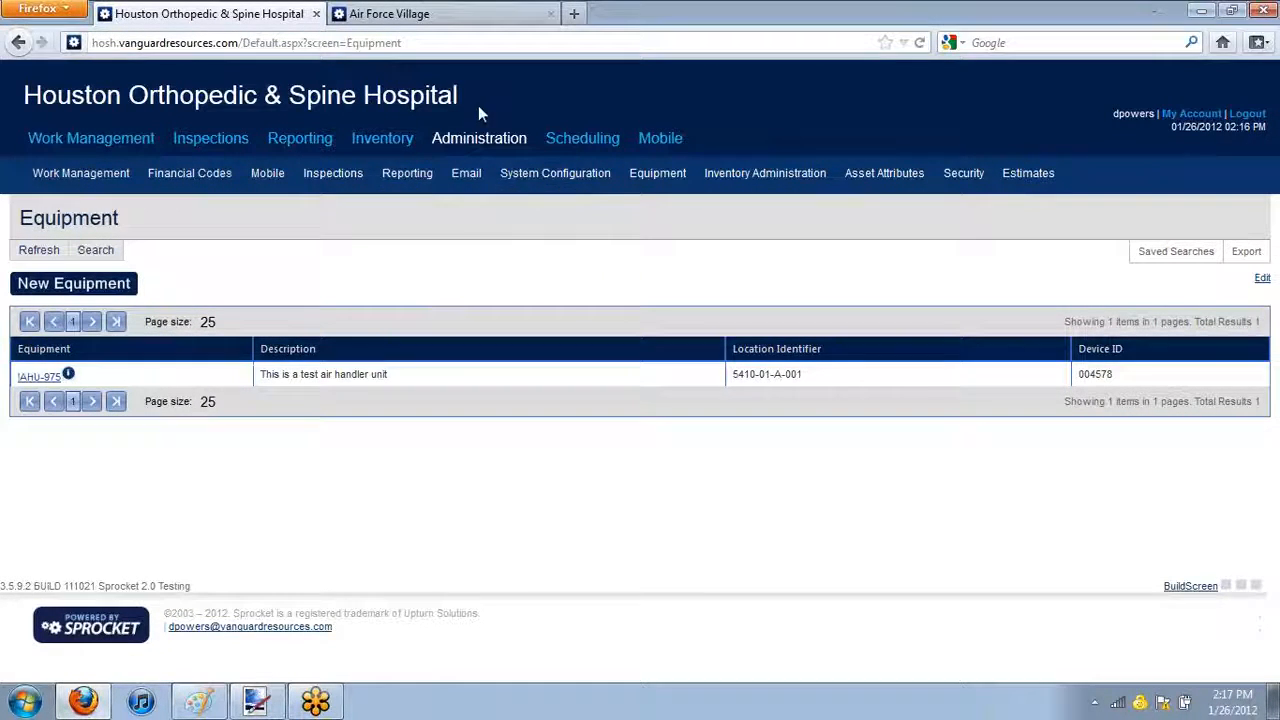
Open the locations tree and start a new child location under 5410-02-A in building 5410
{"action": "mouse_move", "coordinate": [363, 173]}
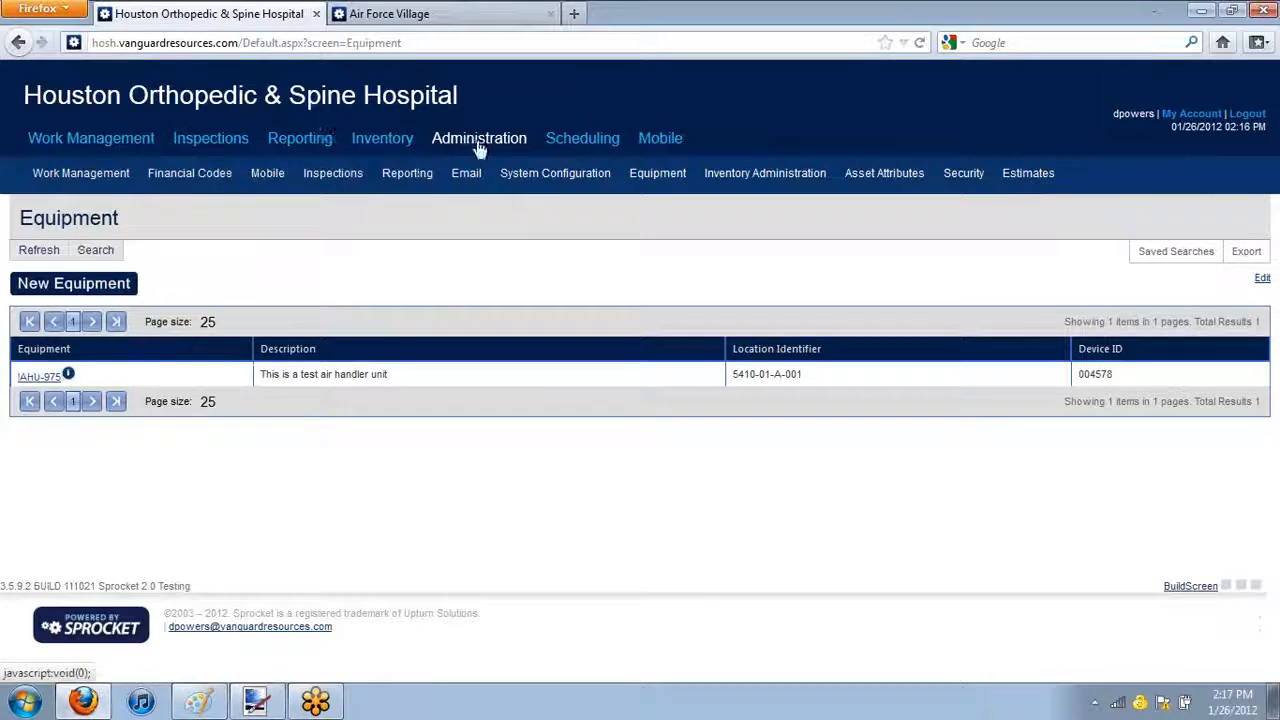
{"action": "mouse_move", "coordinate": [80, 176]}
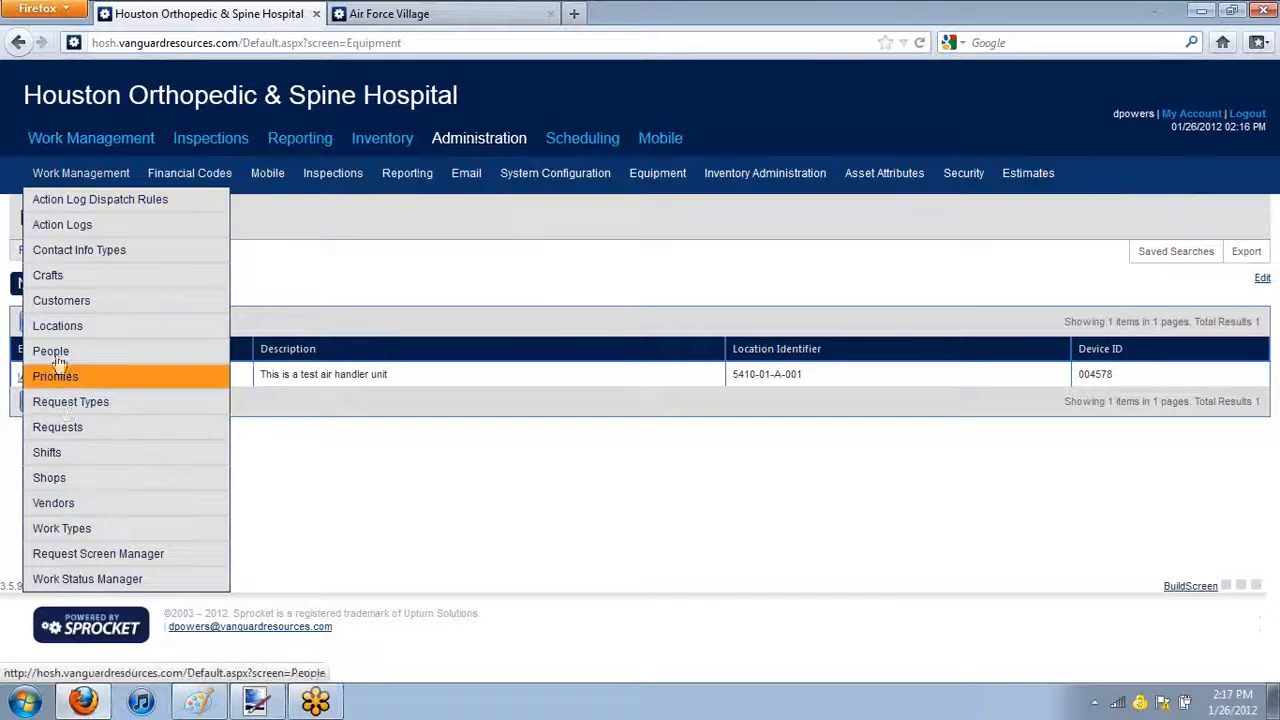
{"action": "left_click", "coordinate": [72, 328]}
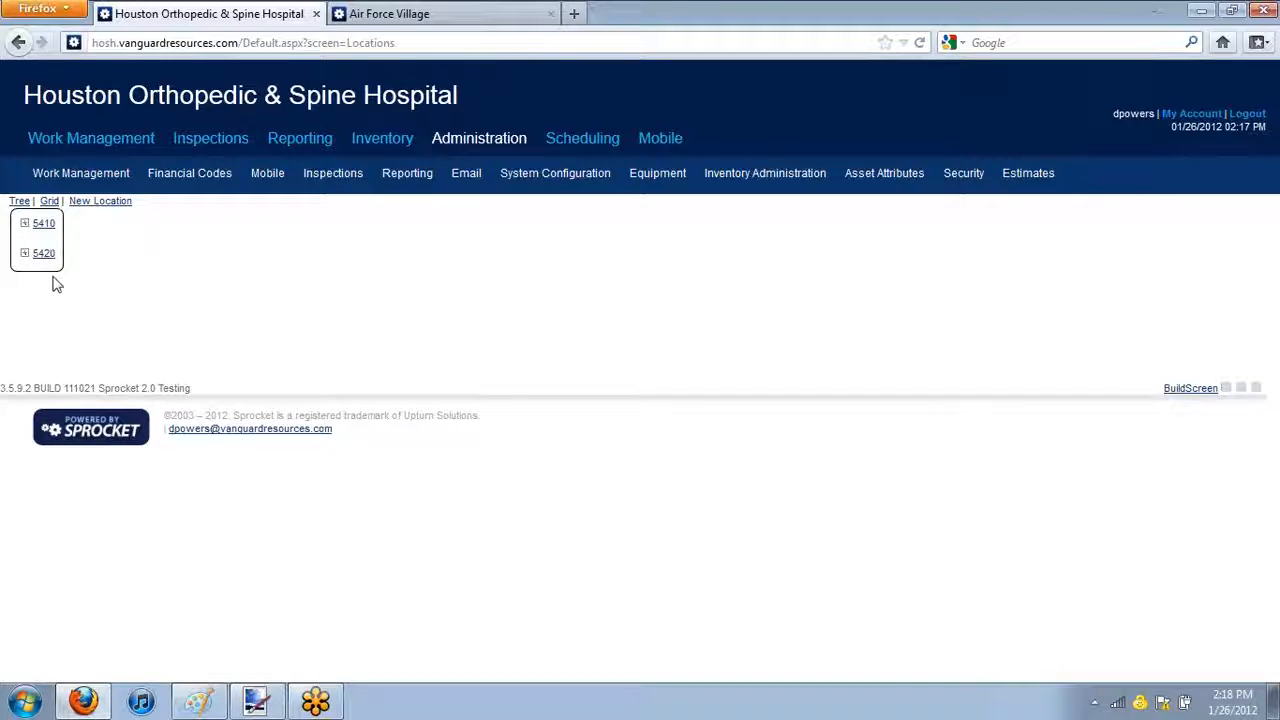
{"action": "left_click", "coordinate": [25, 223]}
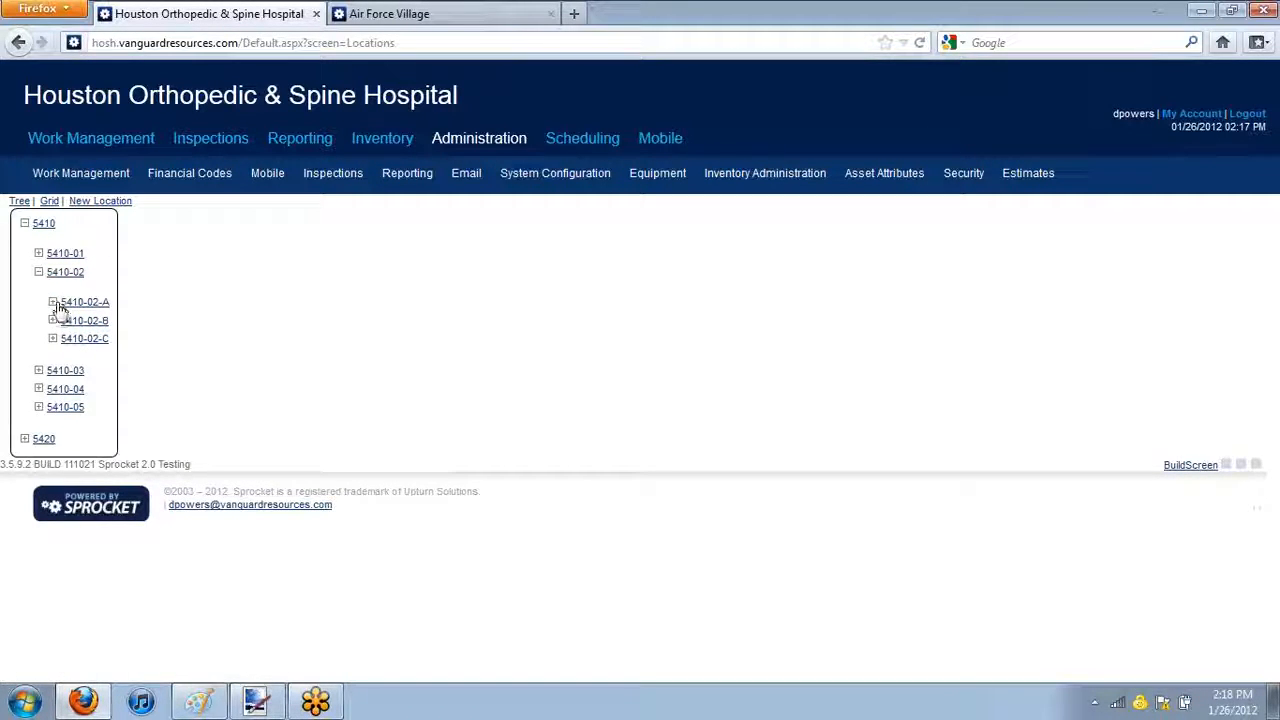
{"action": "left_click", "coordinate": [94, 304]}
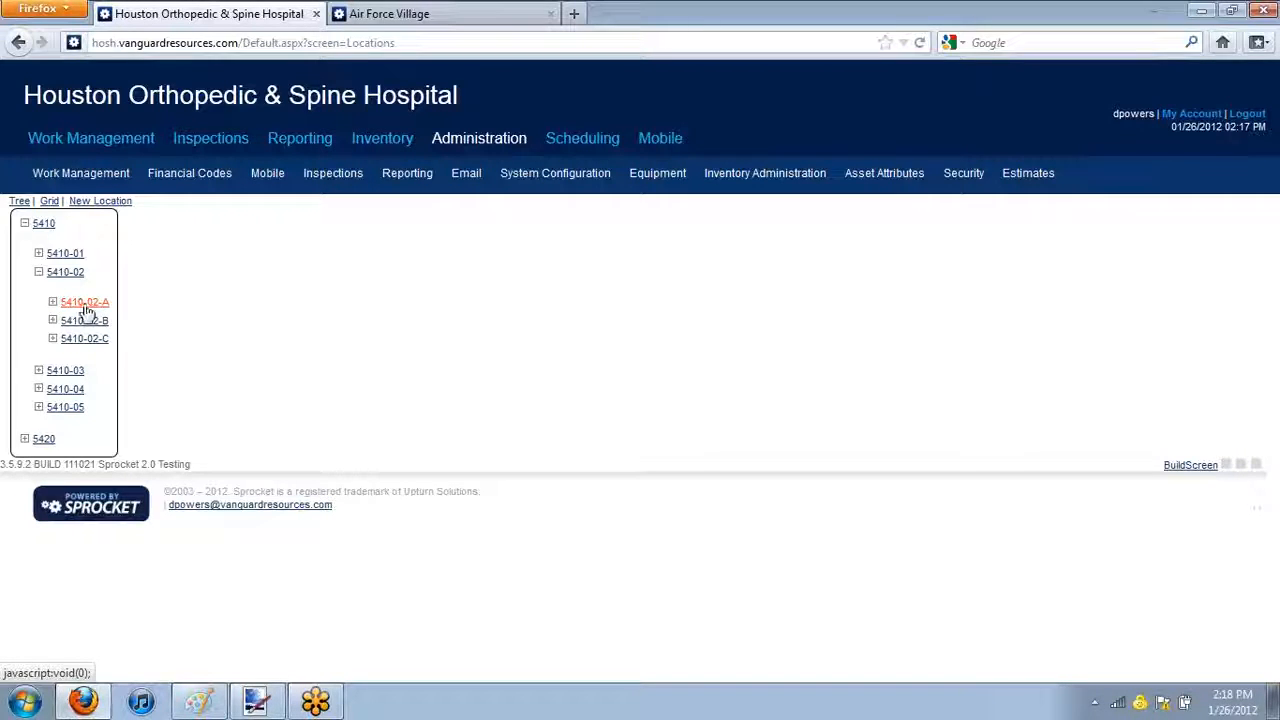
{"action": "right_click", "coordinate": [86, 310]}
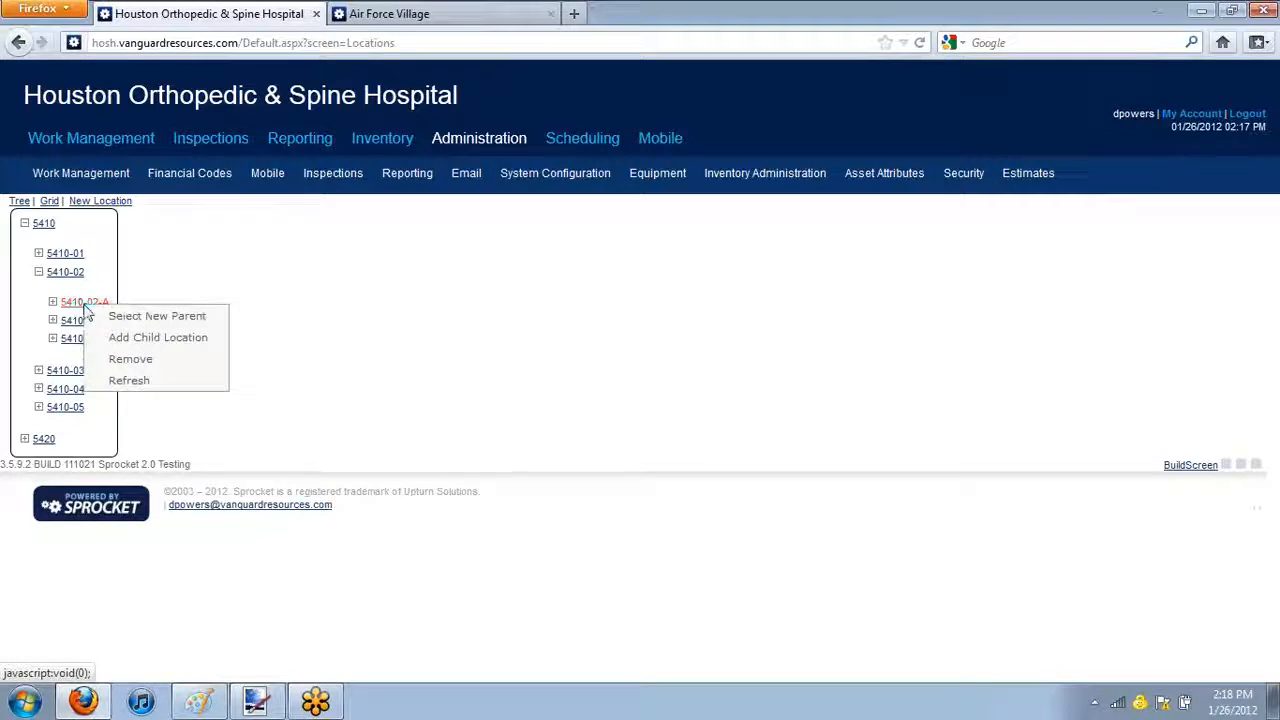
{"action": "left_click", "coordinate": [193, 349]}
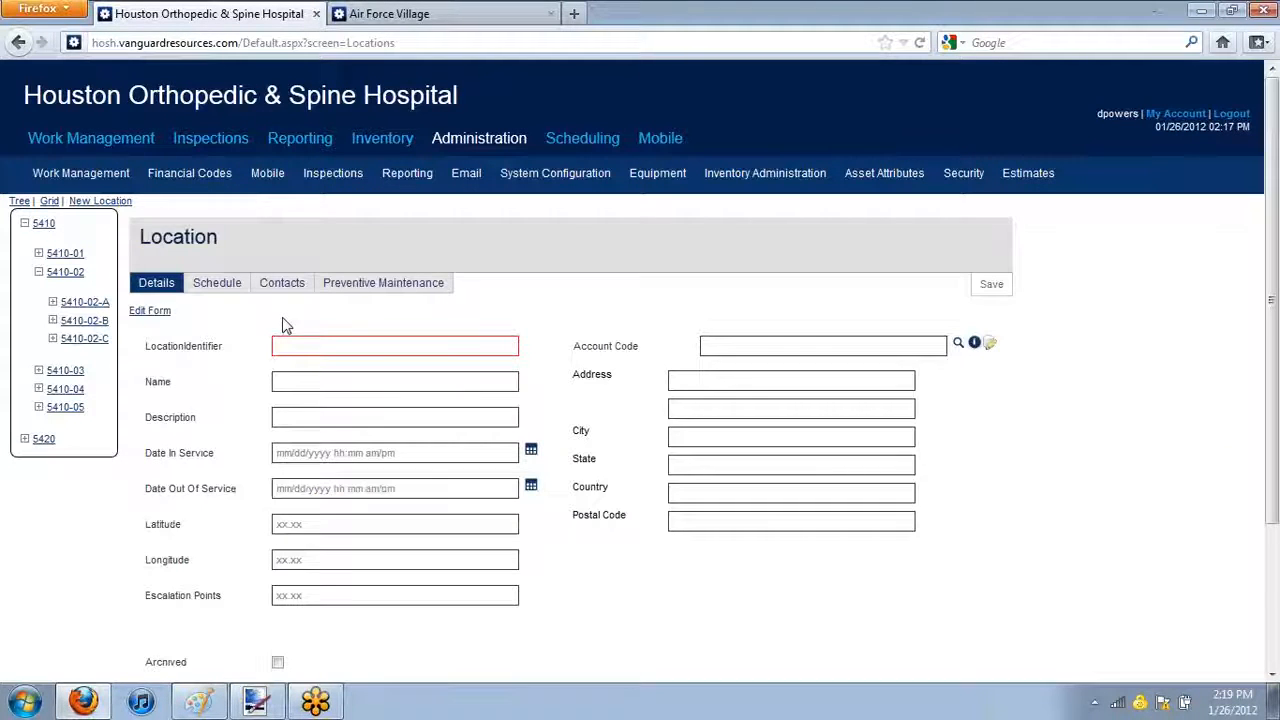
Save the child location with identifier 5410-02-A-RC, name Recreational Center and description "Pool Table, Dart Board, ETC"
{"action": "left_click", "coordinate": [476, 351]}
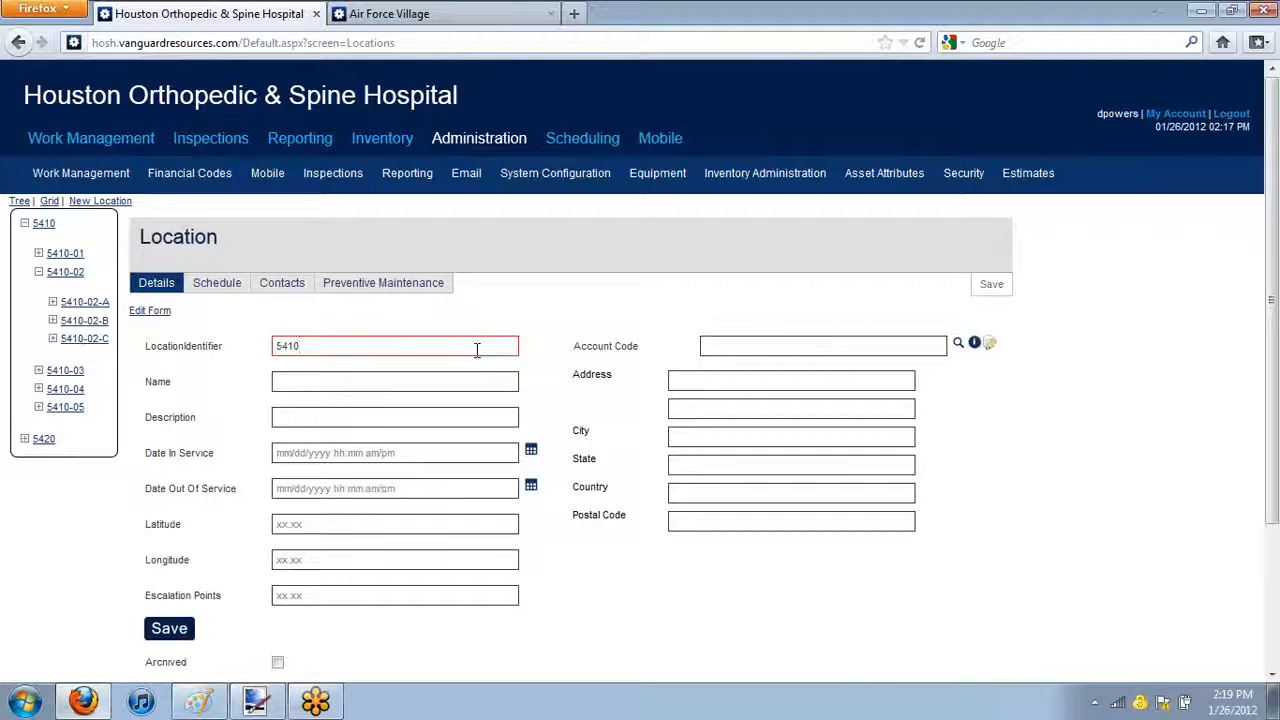
{"action": "type", "text": "02-A-R"}
{"action": "type", "text": "Center"}
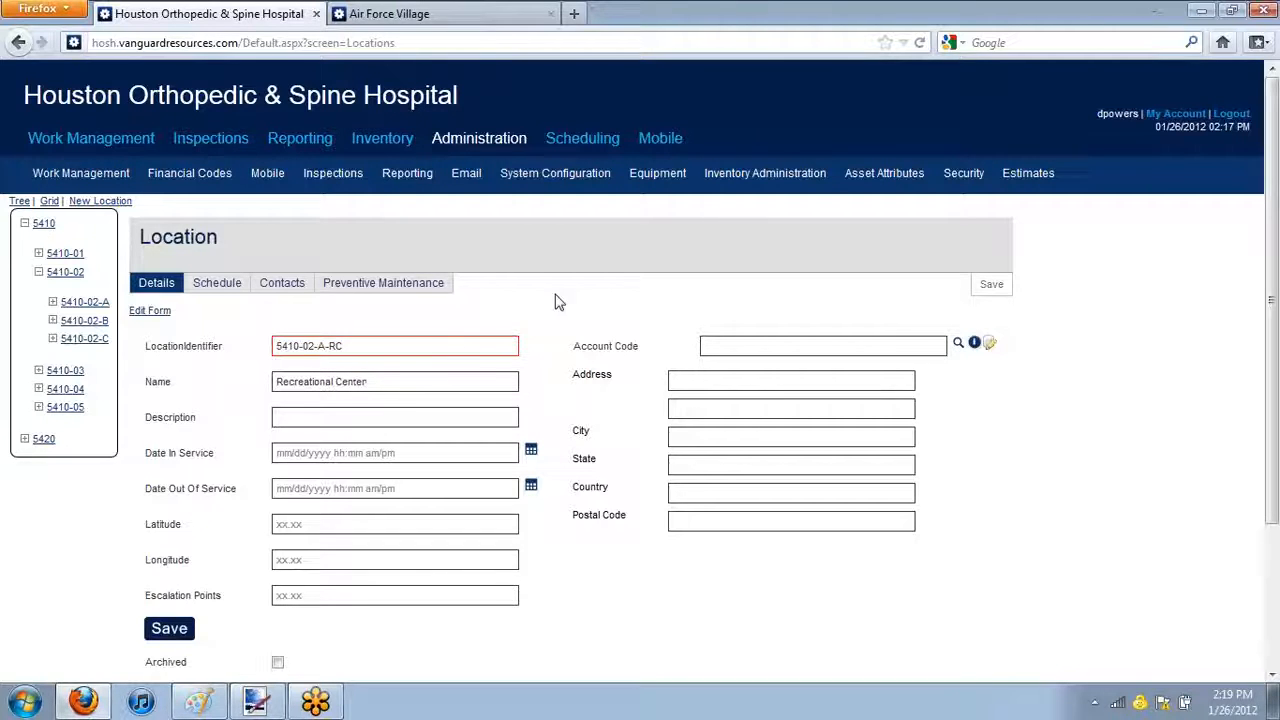
{"action": "left_click", "coordinate": [399, 425]}
{"action": "type", "text": "Proc"}
{"action": "left_click", "coordinate": [168, 624]}
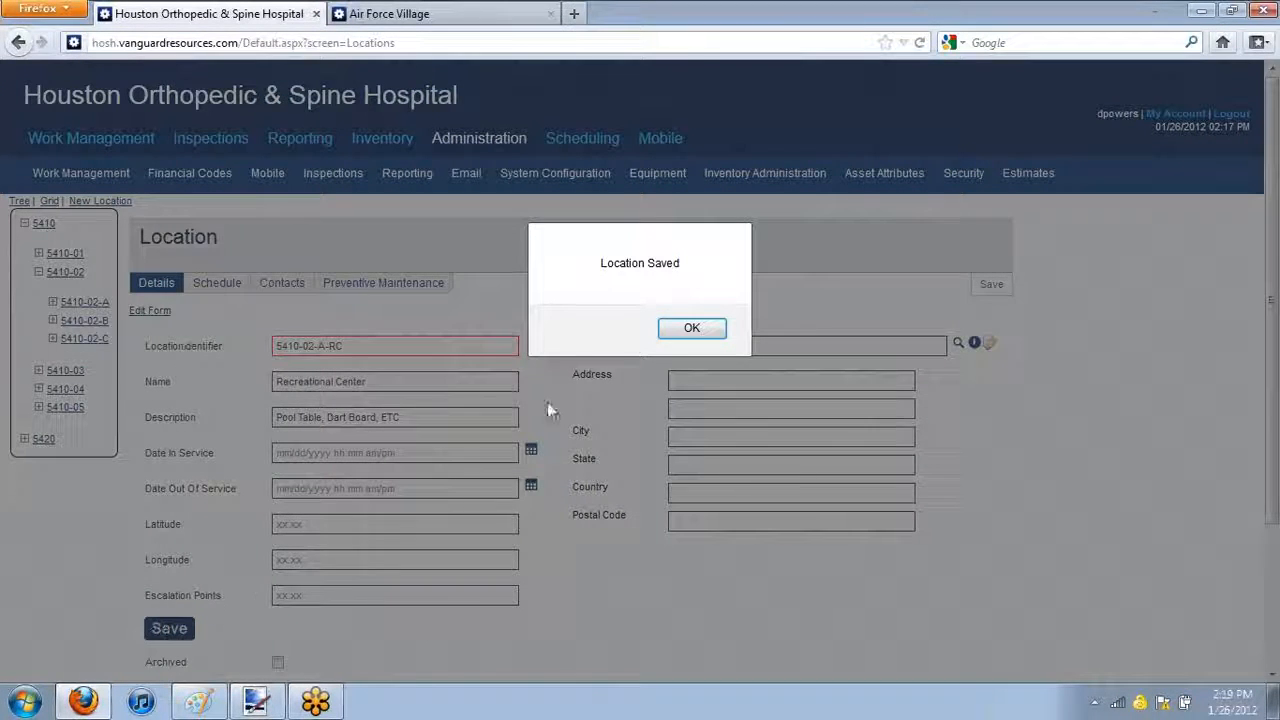
{"action": "left_click", "coordinate": [689, 330]}
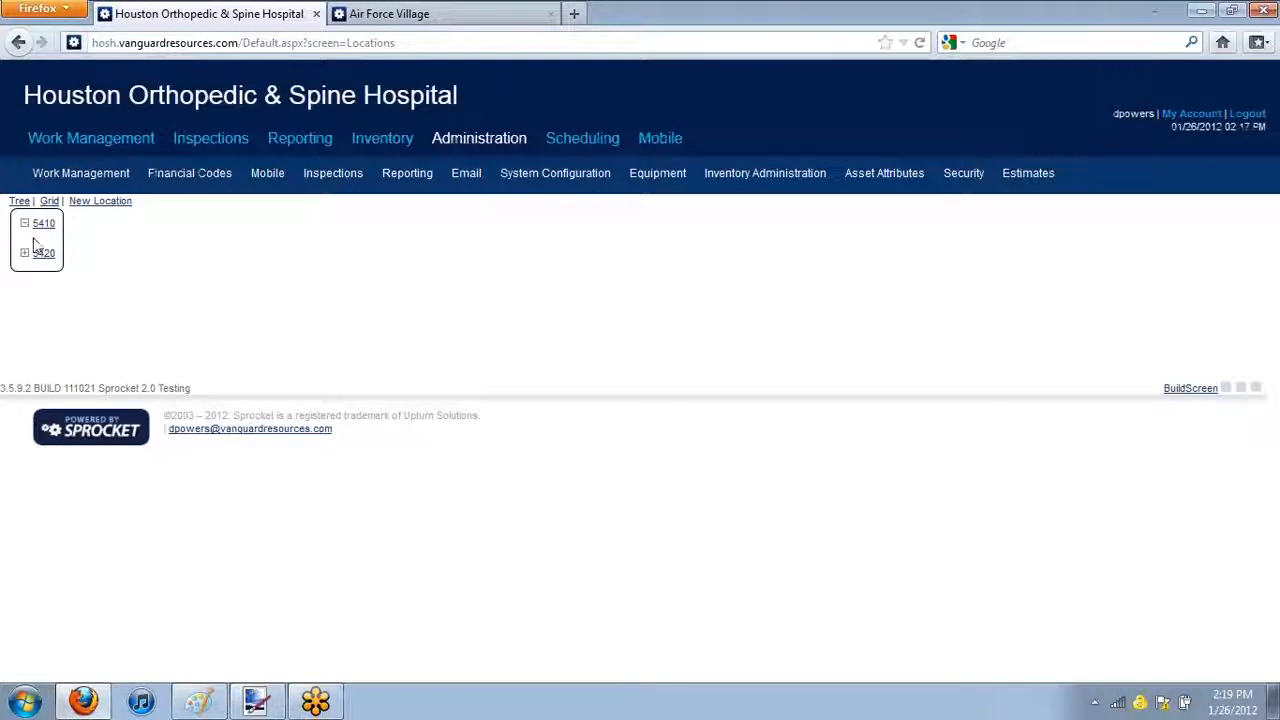
Expand the location tree down to 5410-02-A and start a new child location under 5410-02-A-RC
{"action": "left_click", "coordinate": [26, 253]}
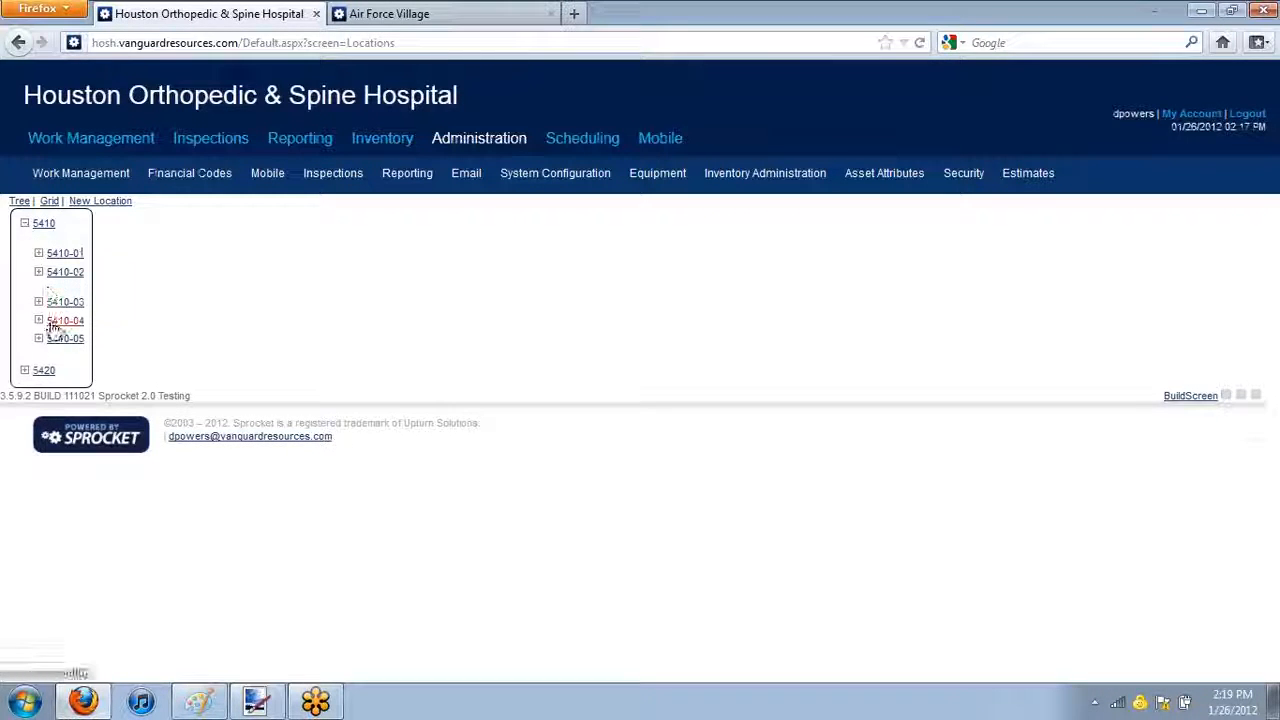
{"action": "left_click", "coordinate": [55, 322]}
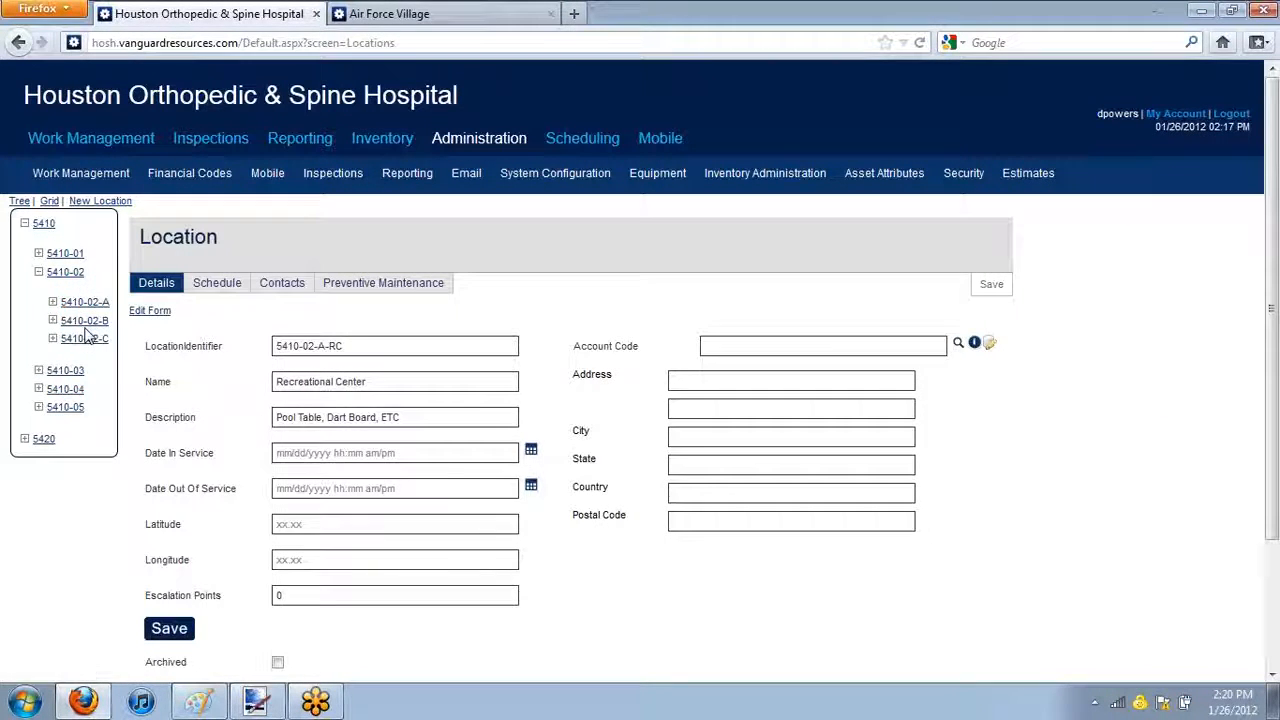
{"action": "left_click", "coordinate": [53, 303]}
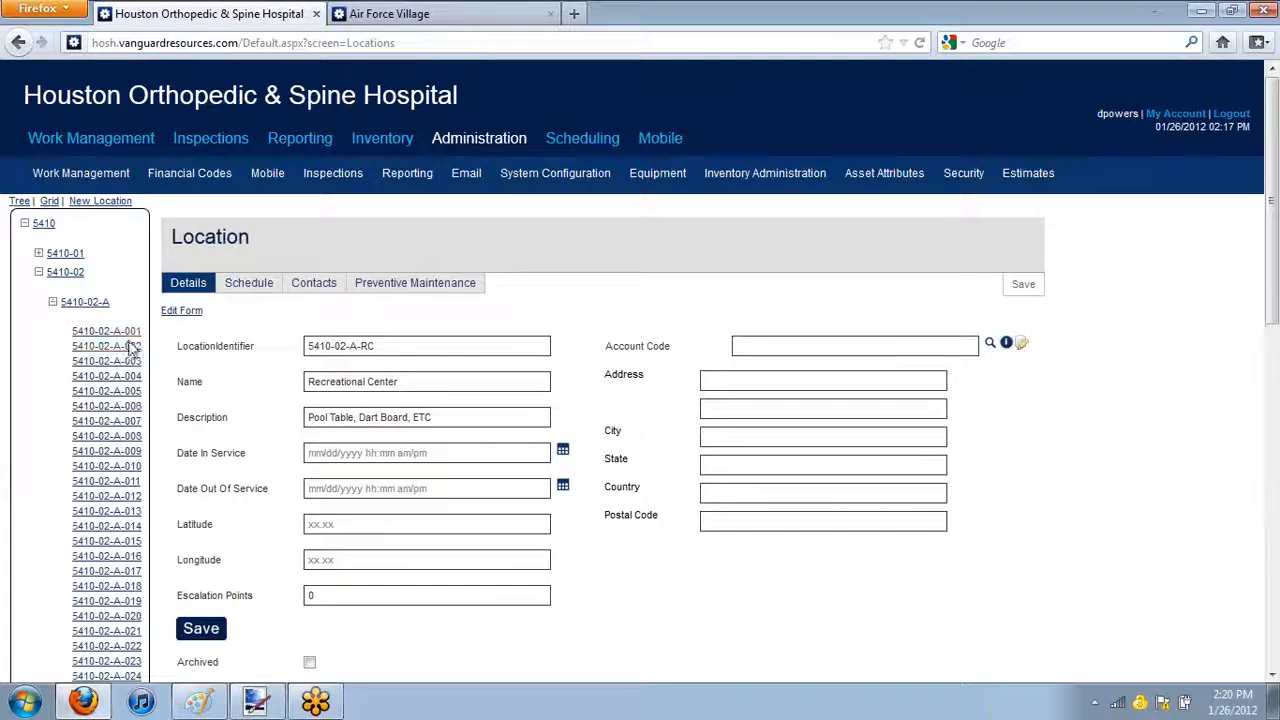
{"action": "scroll", "coordinate": [100, 345], "scroll_direction": "down", "scroll_amount": 10}
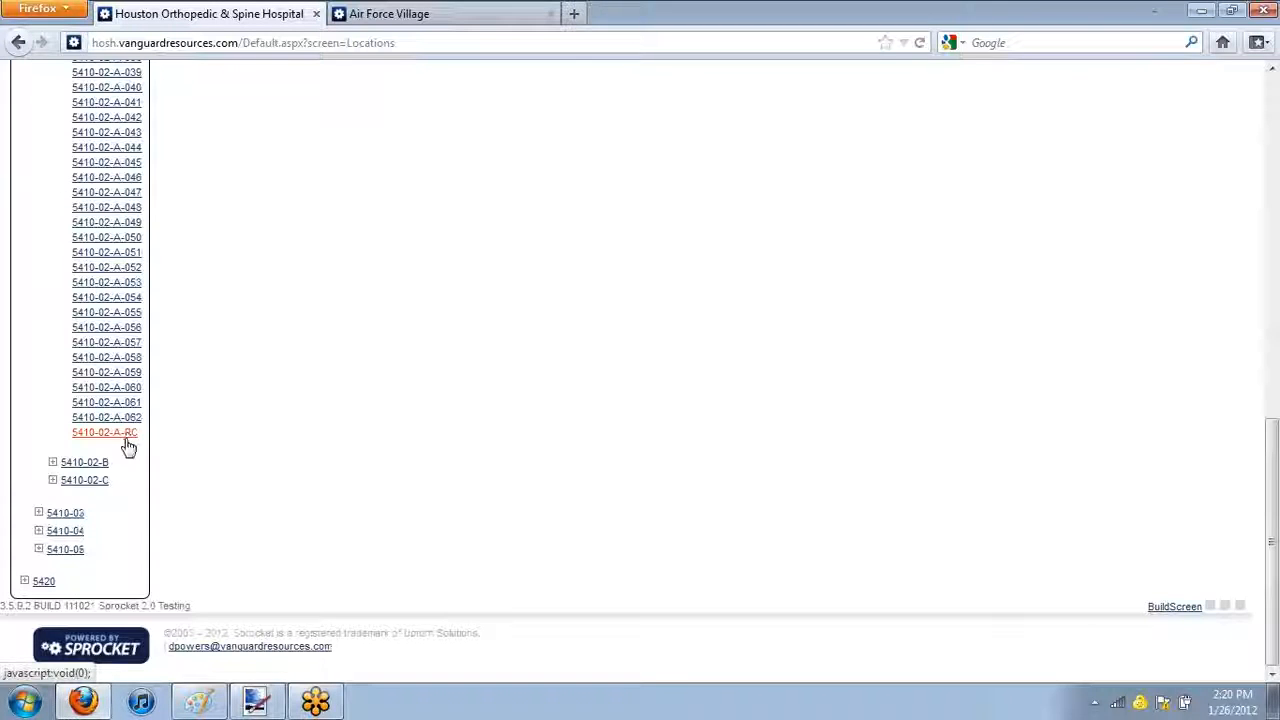
{"action": "right_click", "coordinate": [127, 446]}
{"action": "left_click", "coordinate": [183, 470]}
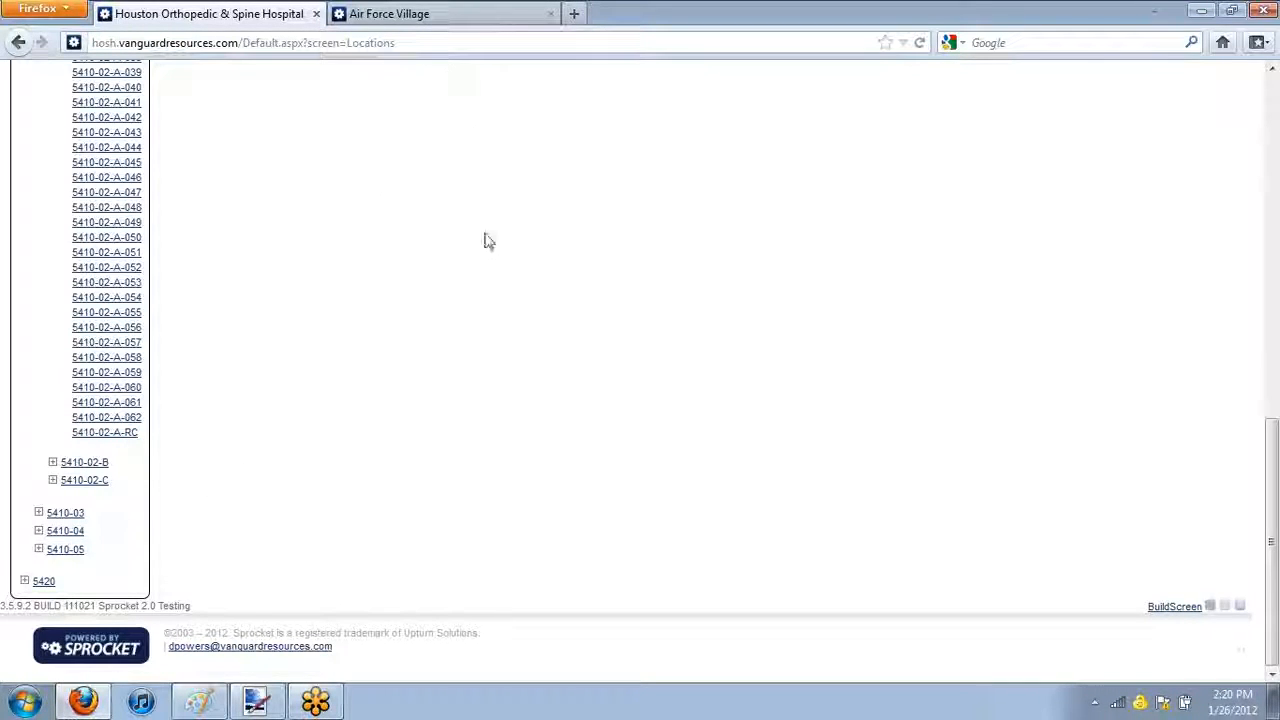
{"action": "scroll", "coordinate": [373, 220], "scroll_direction": "up", "scroll_amount": 8}
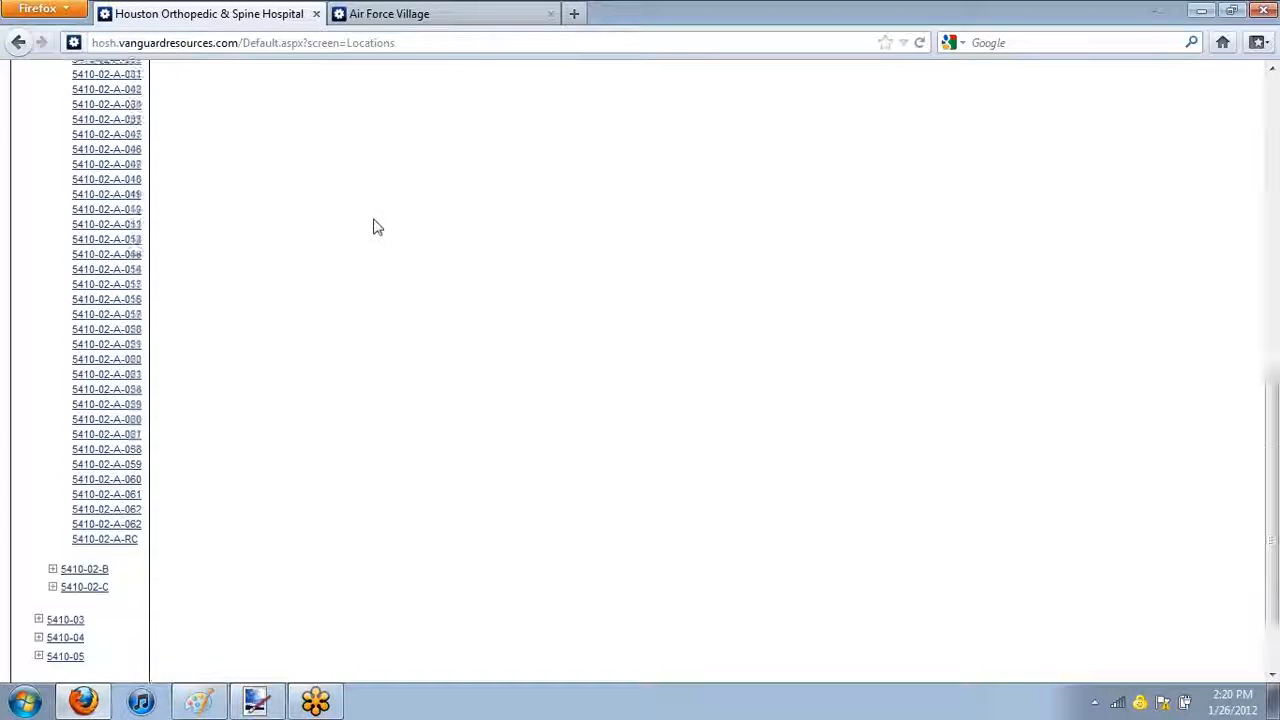
{"action": "scroll", "coordinate": [377, 233], "scroll_direction": "down", "scroll_amount": 4}
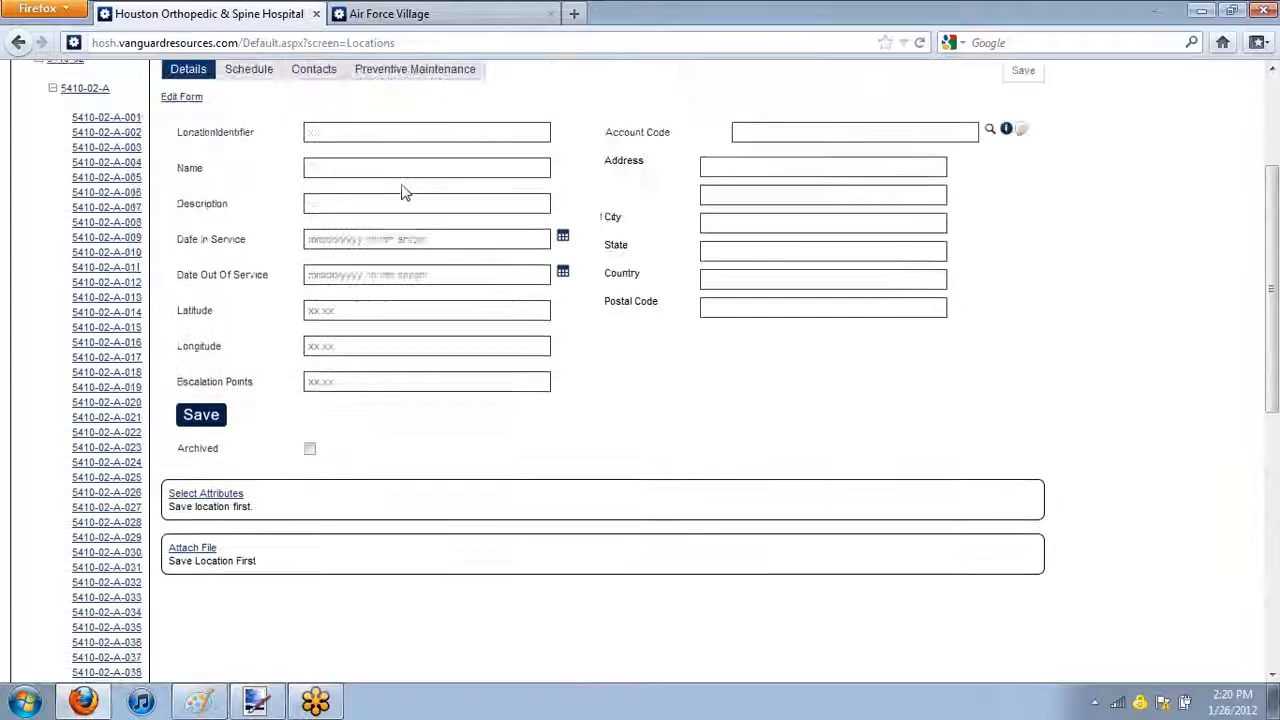
Give the child location the identifier 5410-02-A-RC-001 and the name Pool Room, and save it
{"action": "left_click", "coordinate": [405, 131]}
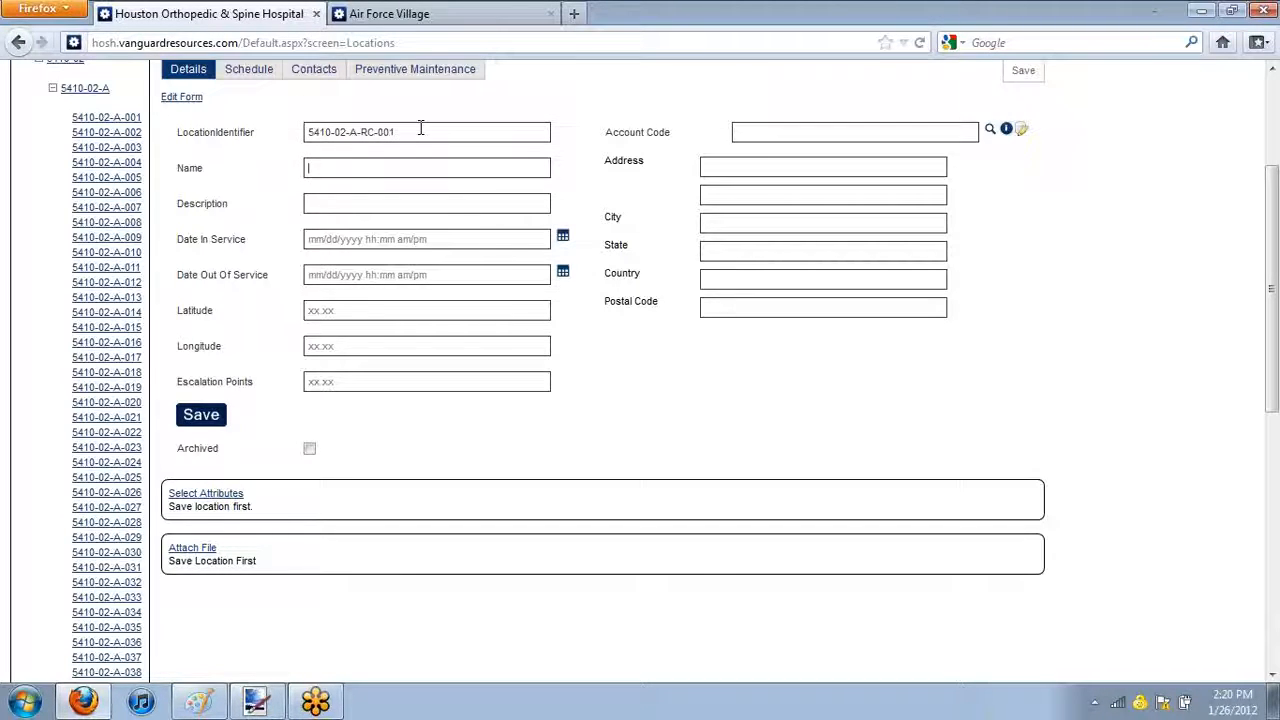
{"action": "type", "text": "ool Room"}
{"action": "left_click", "coordinate": [195, 418]}
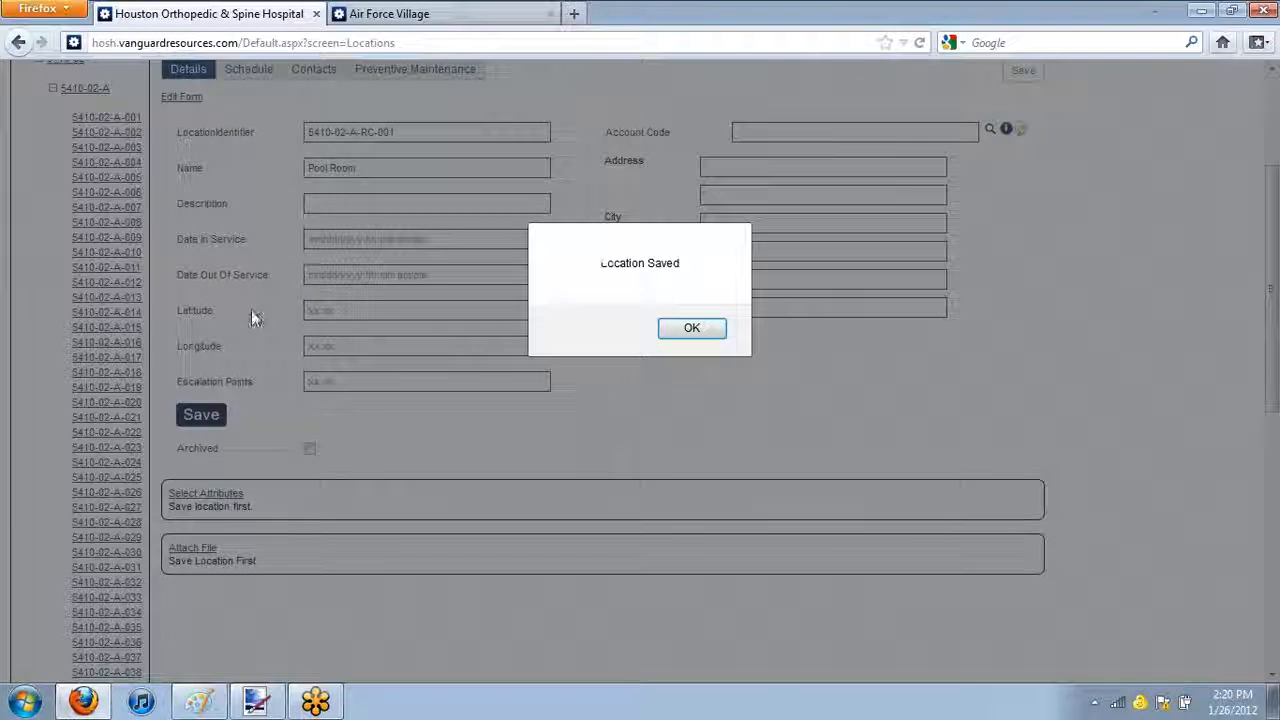
{"action": "left_click", "coordinate": [710, 333]}
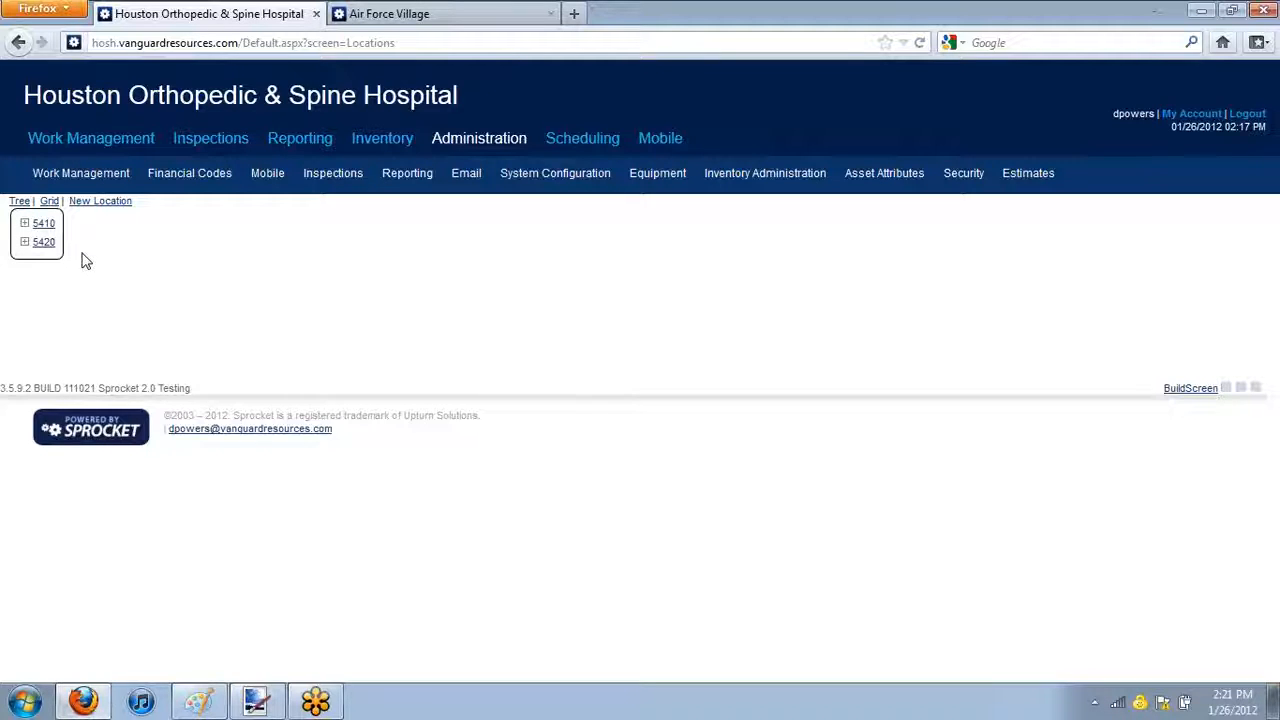
Reveal the Recreational Center's child location in the tree and start another child location under 5410-02-A-RC
{"action": "left_click", "coordinate": [24, 223]}
{"action": "left_click", "coordinate": [38, 271]}
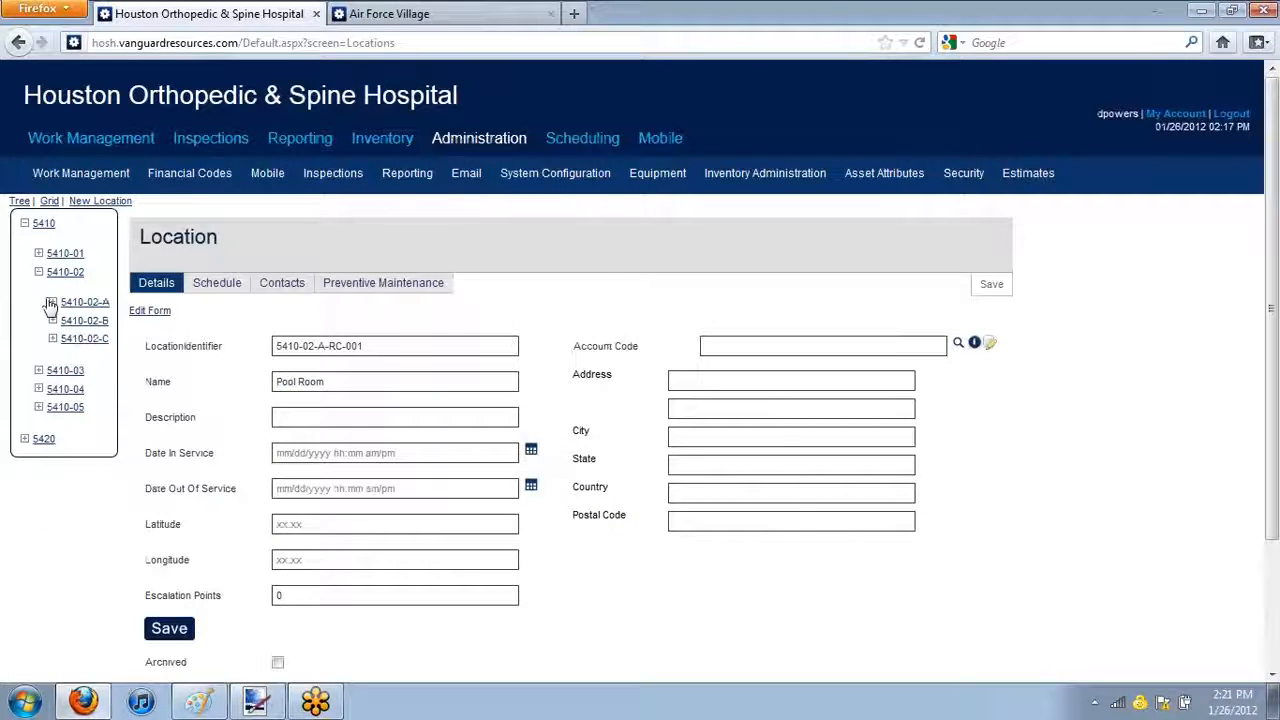
{"action": "left_click", "coordinate": [52, 303]}
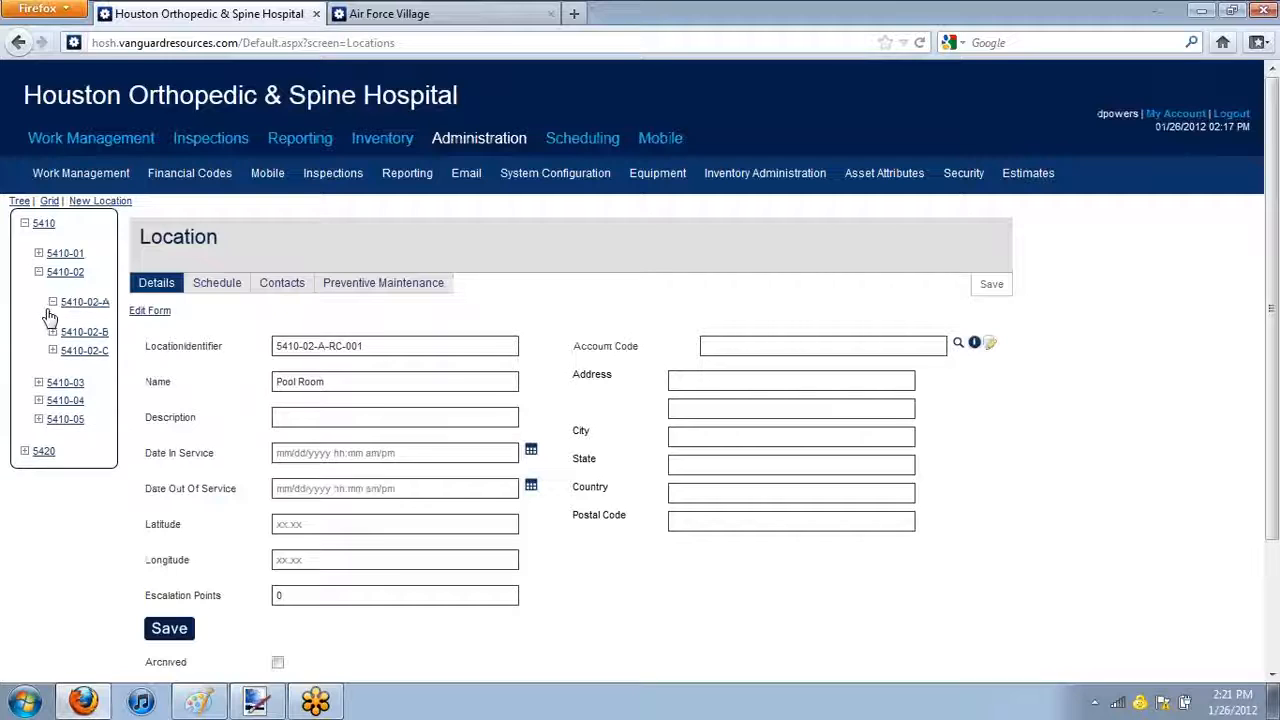
{"action": "scroll", "coordinate": [118, 430], "scroll_direction": "down", "scroll_amount": 2}
{"action": "scroll", "coordinate": [118, 430], "scroll_direction": "down", "scroll_amount": 12}
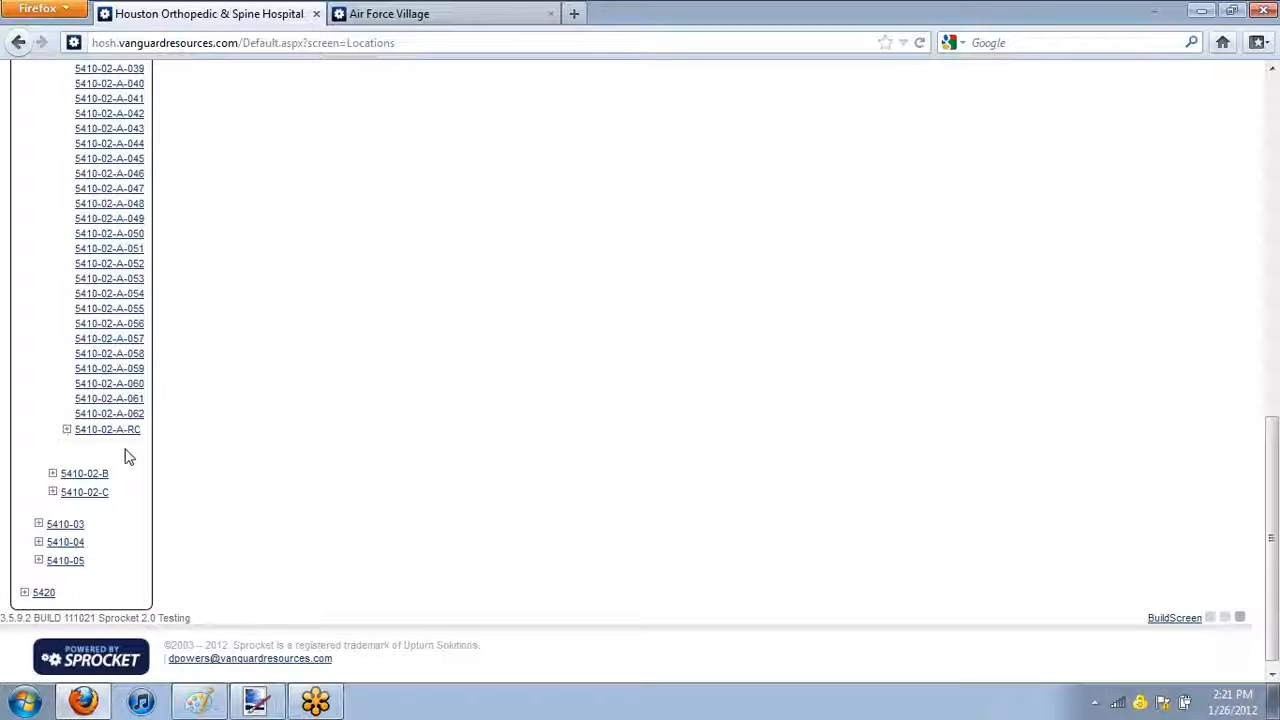
{"action": "left_click", "coordinate": [66, 436]}
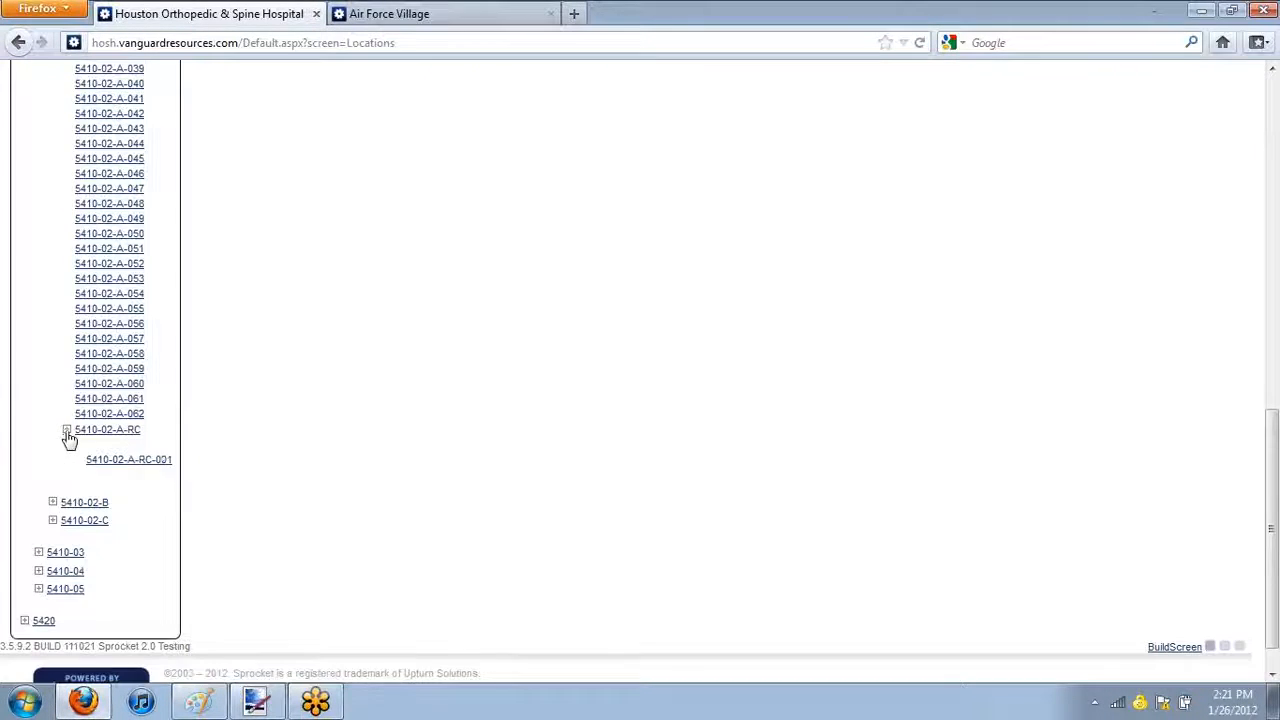
{"action": "right_click", "coordinate": [122, 431]}
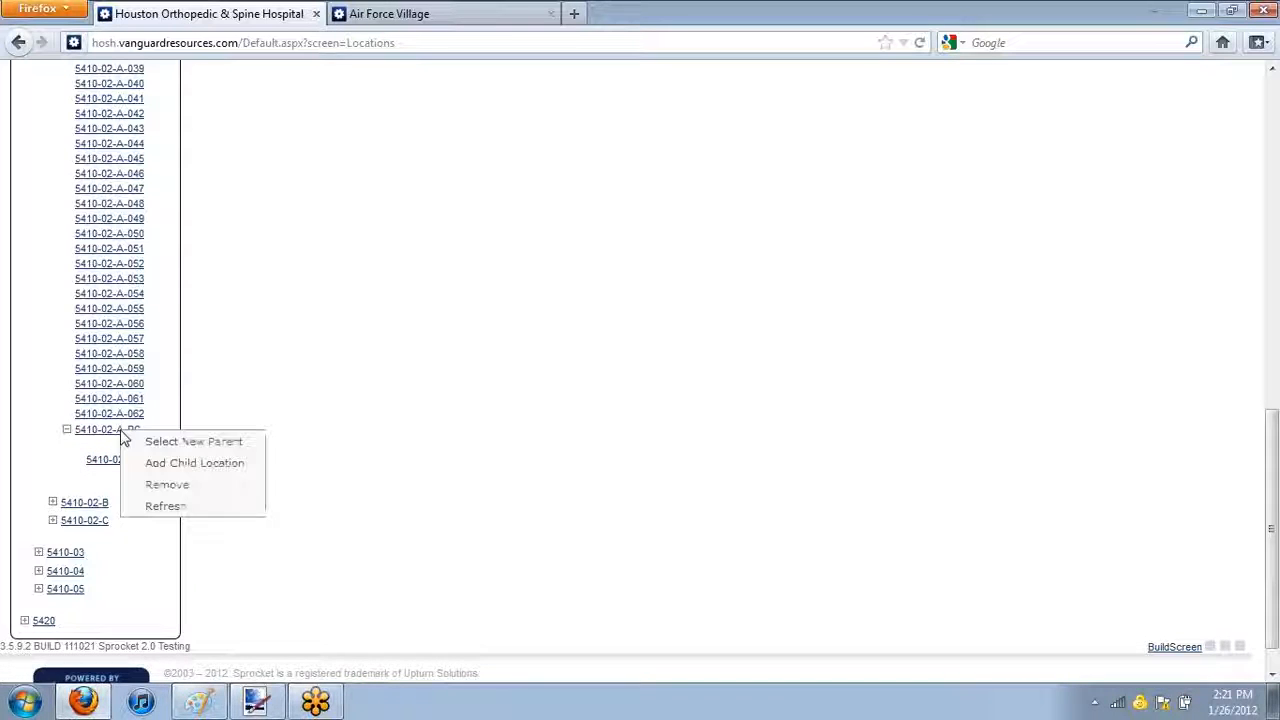
{"action": "left_click", "coordinate": [226, 472]}
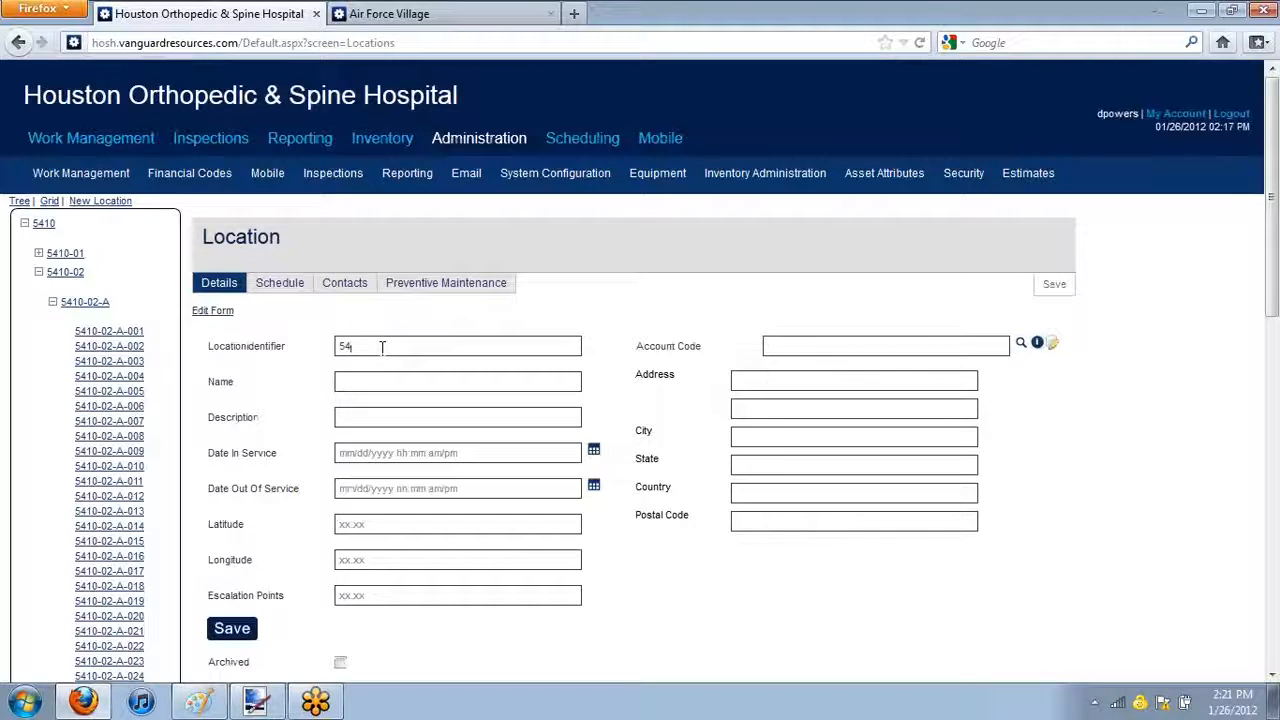
Save the second child location with identifier 5410-02-A-RC-002 and name Dart Room
{"action": "type", "text": "10-02-A-RC-002"}
{"action": "key", "text": "Tab"}
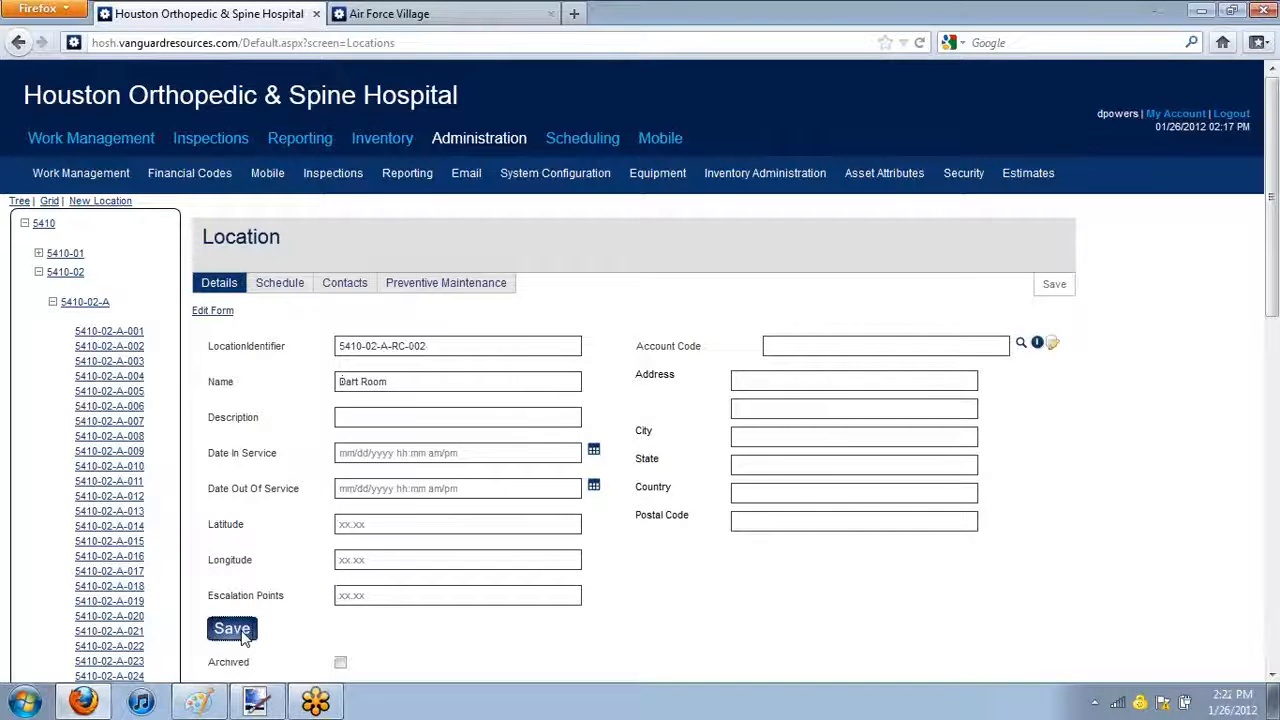
{"action": "left_click", "coordinate": [236, 630]}
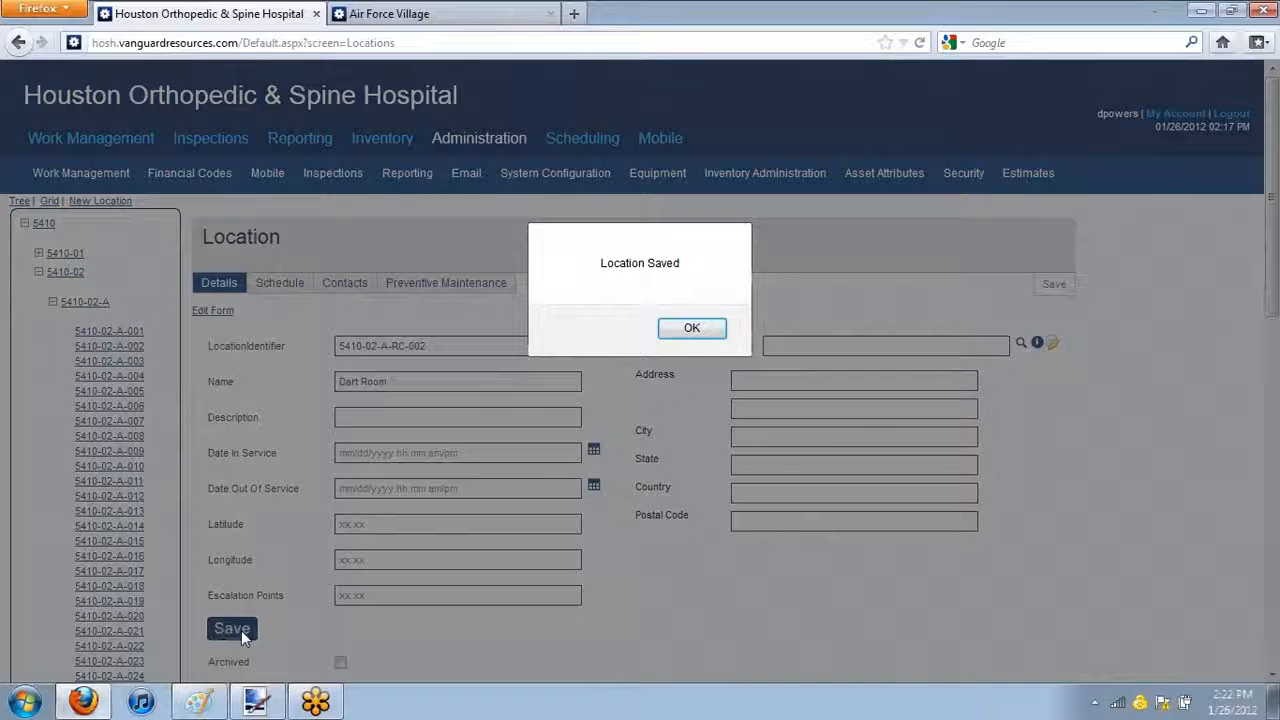
{"action": "left_click", "coordinate": [712, 328]}
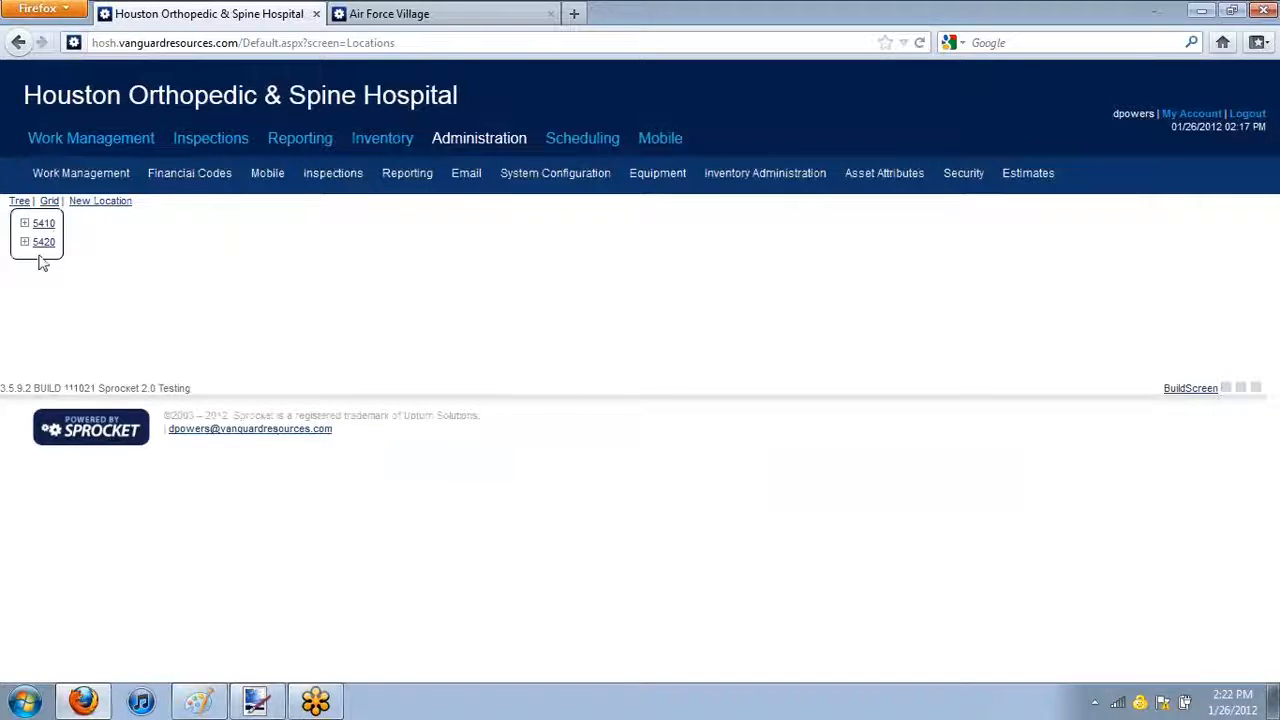
Move the Recreational Center location 5410-02-A-RC from under 5410-02-A to the new parent location 5420-02-B
{"action": "left_click", "coordinate": [24, 223]}
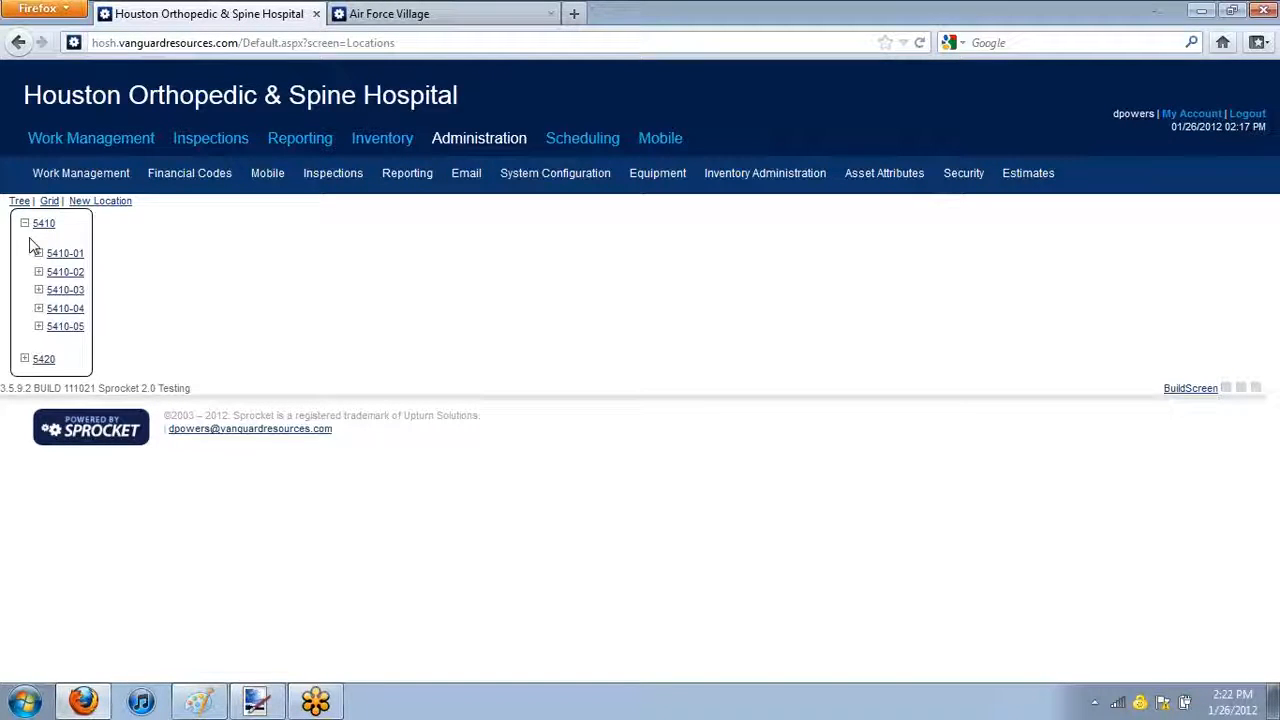
{"action": "left_click", "coordinate": [62, 272]}
{"action": "left_click", "coordinate": [39, 274]}
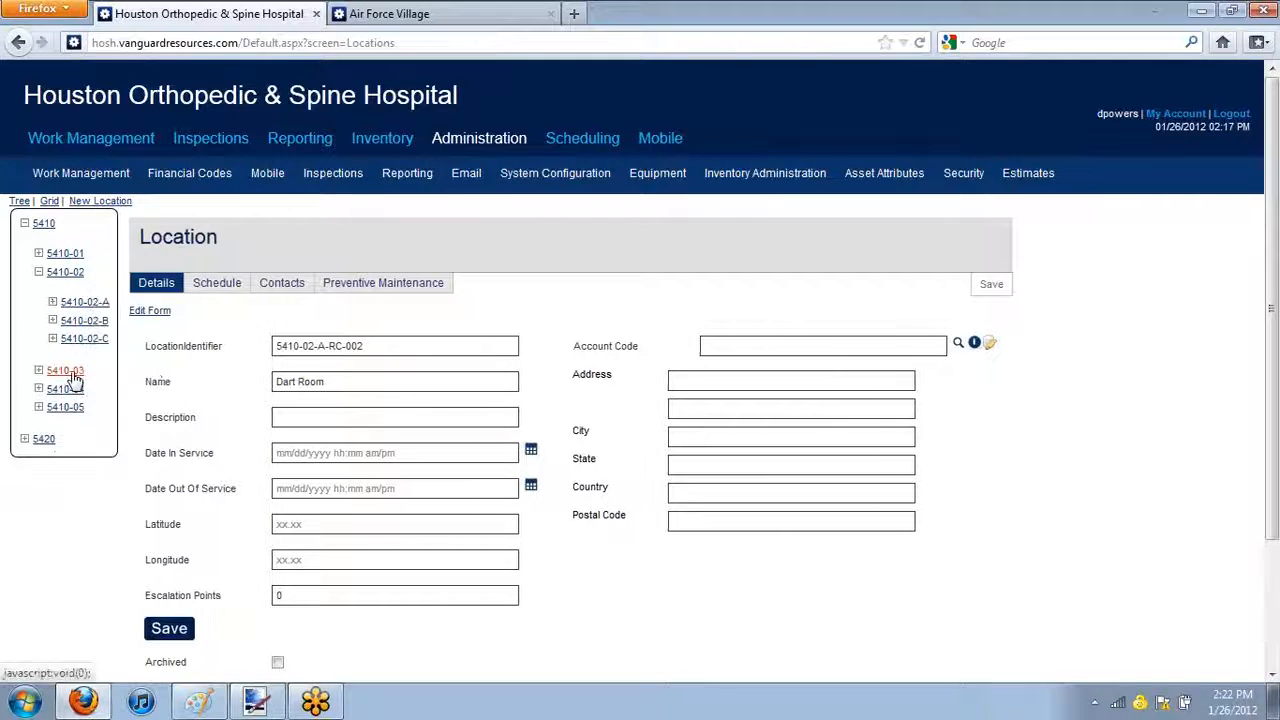
{"action": "left_click", "coordinate": [53, 302]}
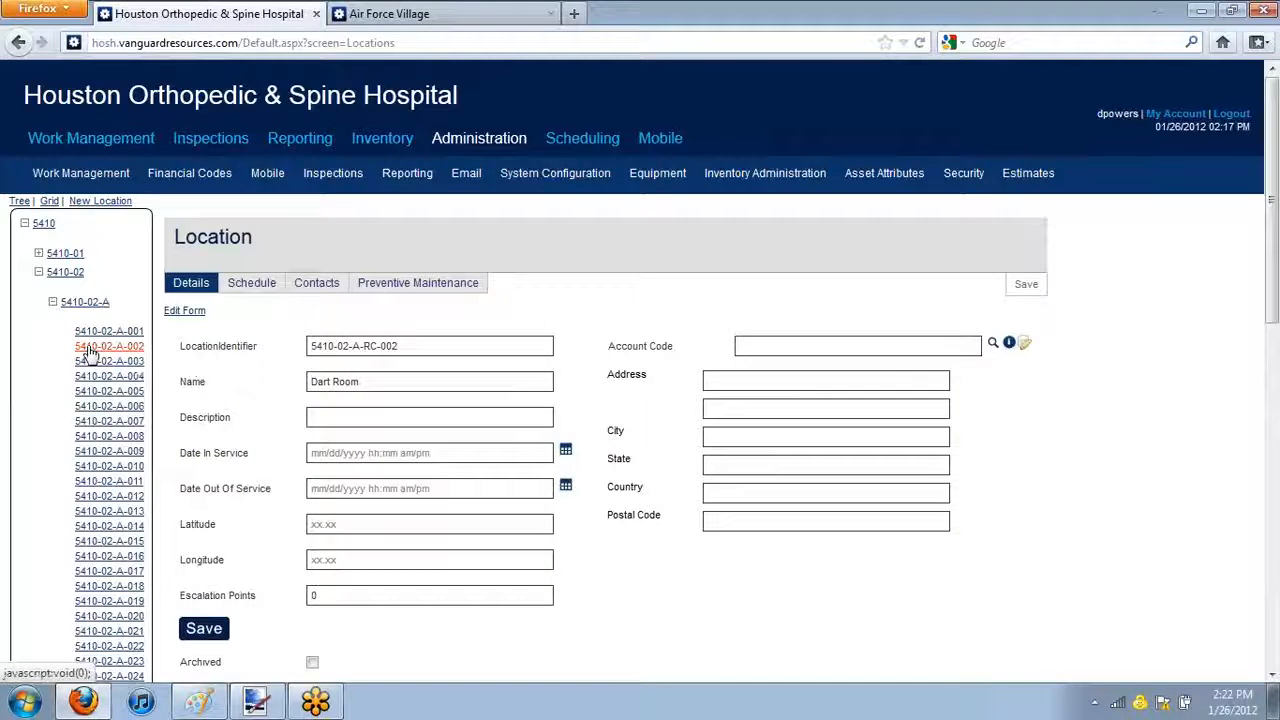
{"action": "scroll", "coordinate": [84, 348], "scroll_direction": "down", "scroll_amount": 9}
{"action": "scroll", "coordinate": [80, 346], "scroll_direction": "down", "scroll_amount": 5}
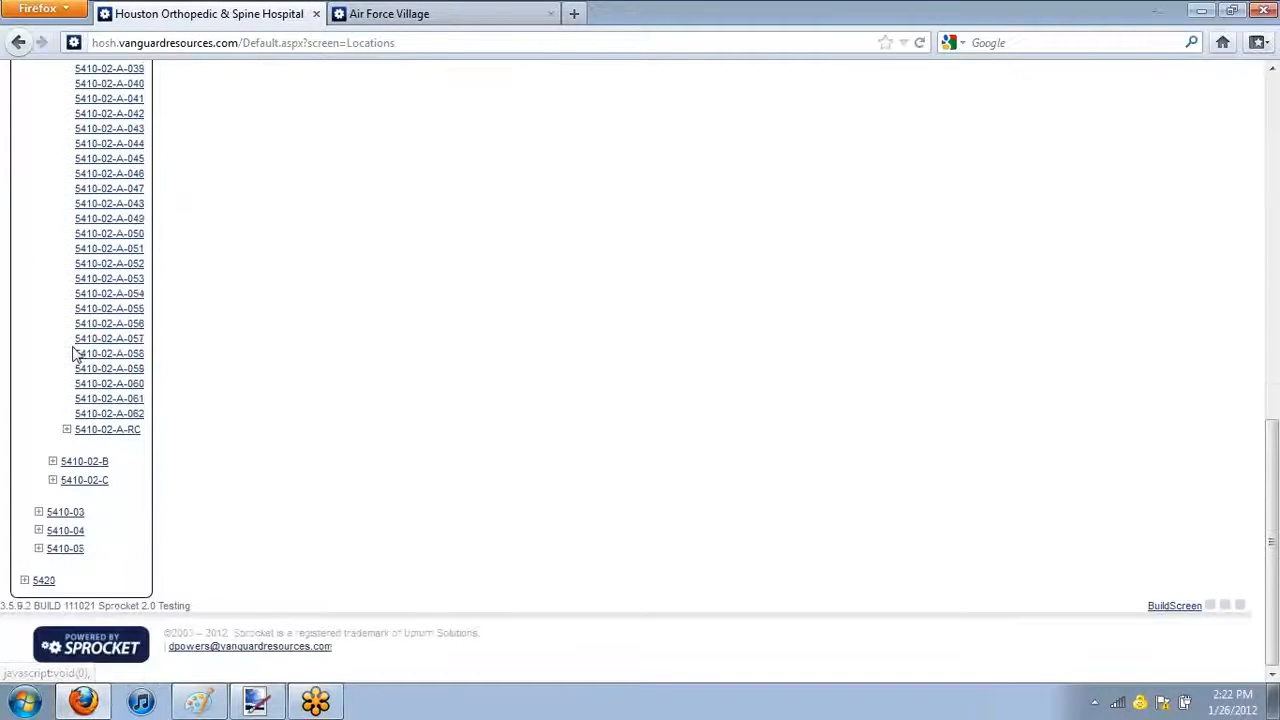
{"action": "right_click", "coordinate": [106, 438]}
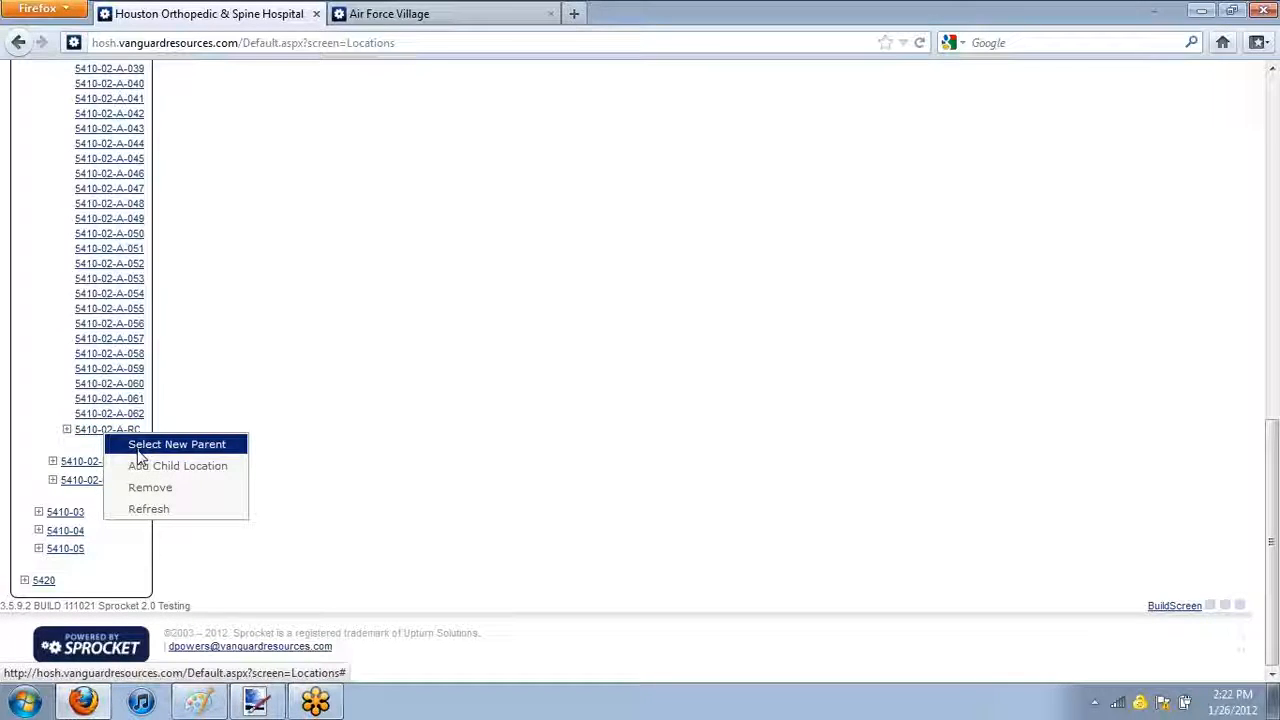
{"action": "left_click", "coordinate": [137, 450]}
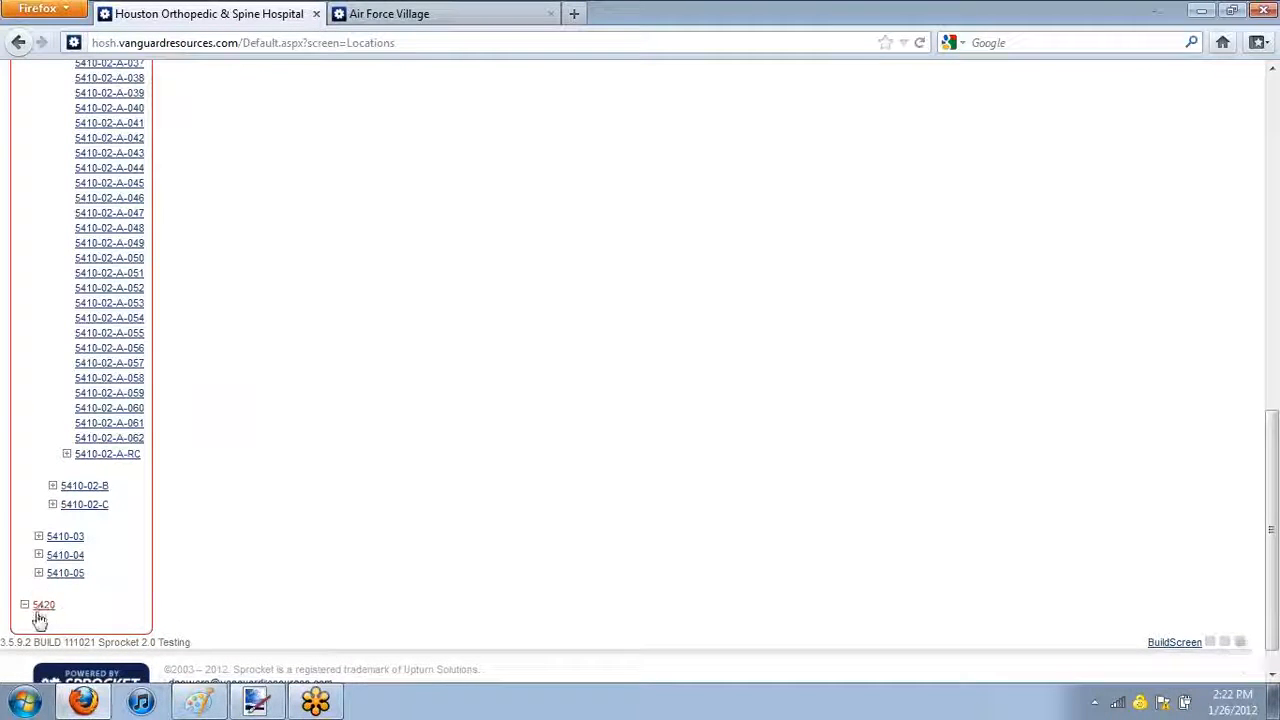
{"action": "left_click", "coordinate": [40, 607]}
{"action": "scroll", "coordinate": [41, 612], "scroll_direction": "down", "scroll_amount": 2}
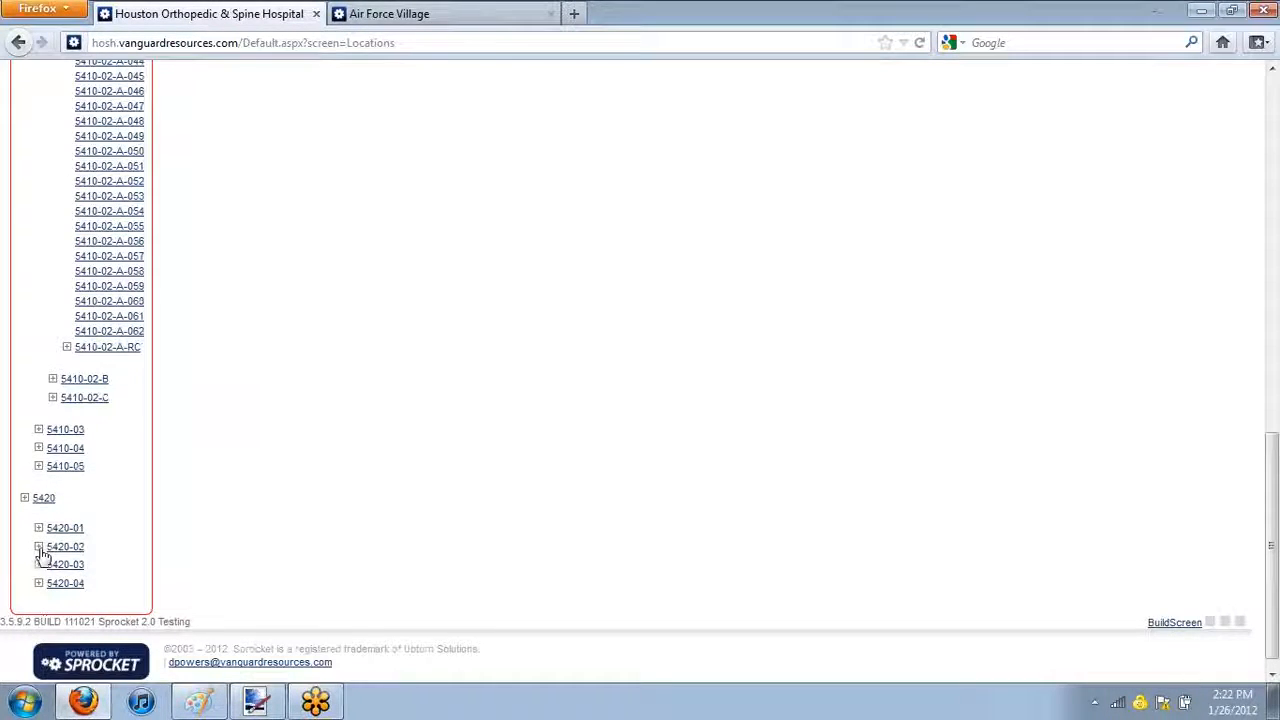
{"action": "left_click", "coordinate": [59, 550]}
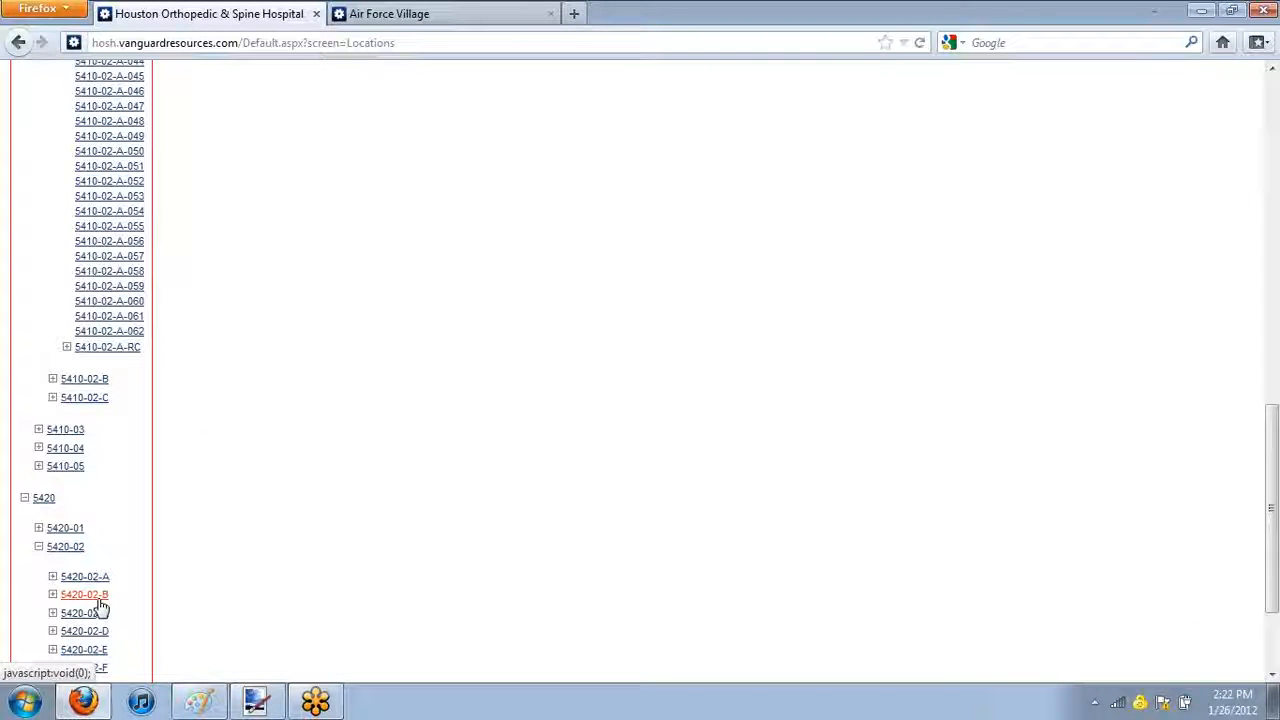
{"action": "left_click", "coordinate": [99, 597]}
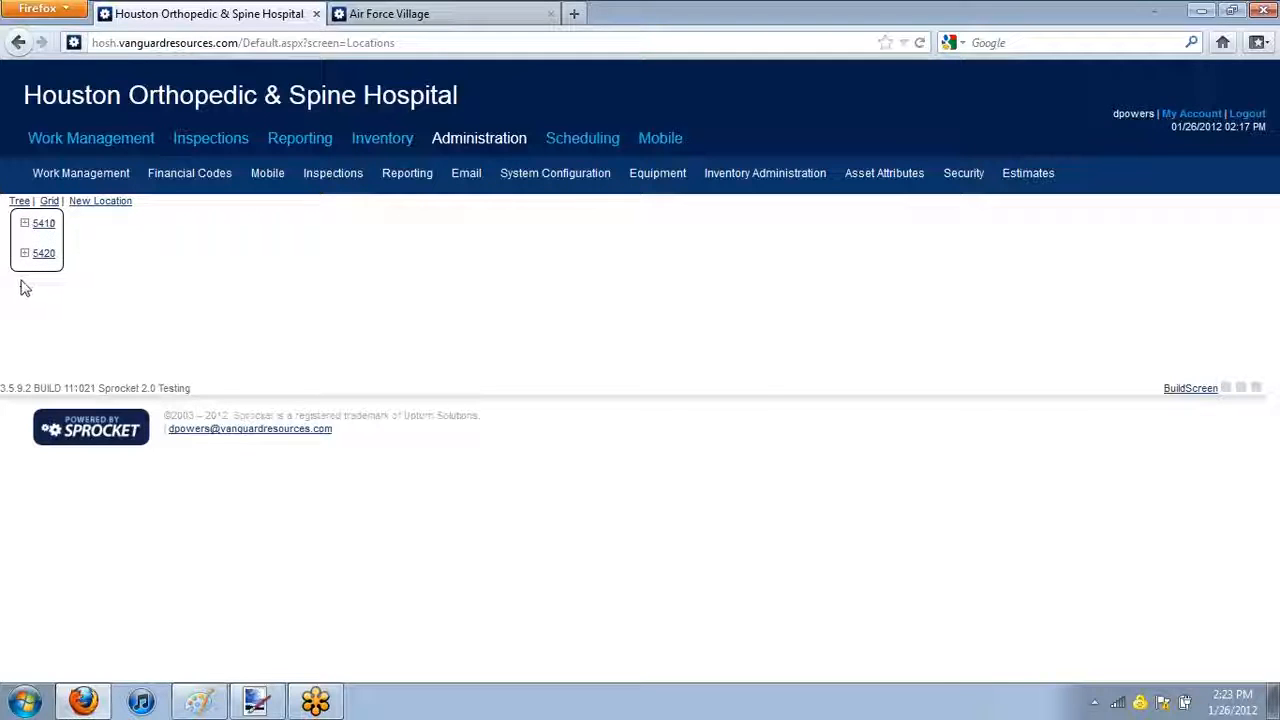
Examine the children of 5410-02-A and 5420-02-B in the location tree, including the rooms under 5410-02-A-RC
{"action": "left_click", "coordinate": [38, 272]}
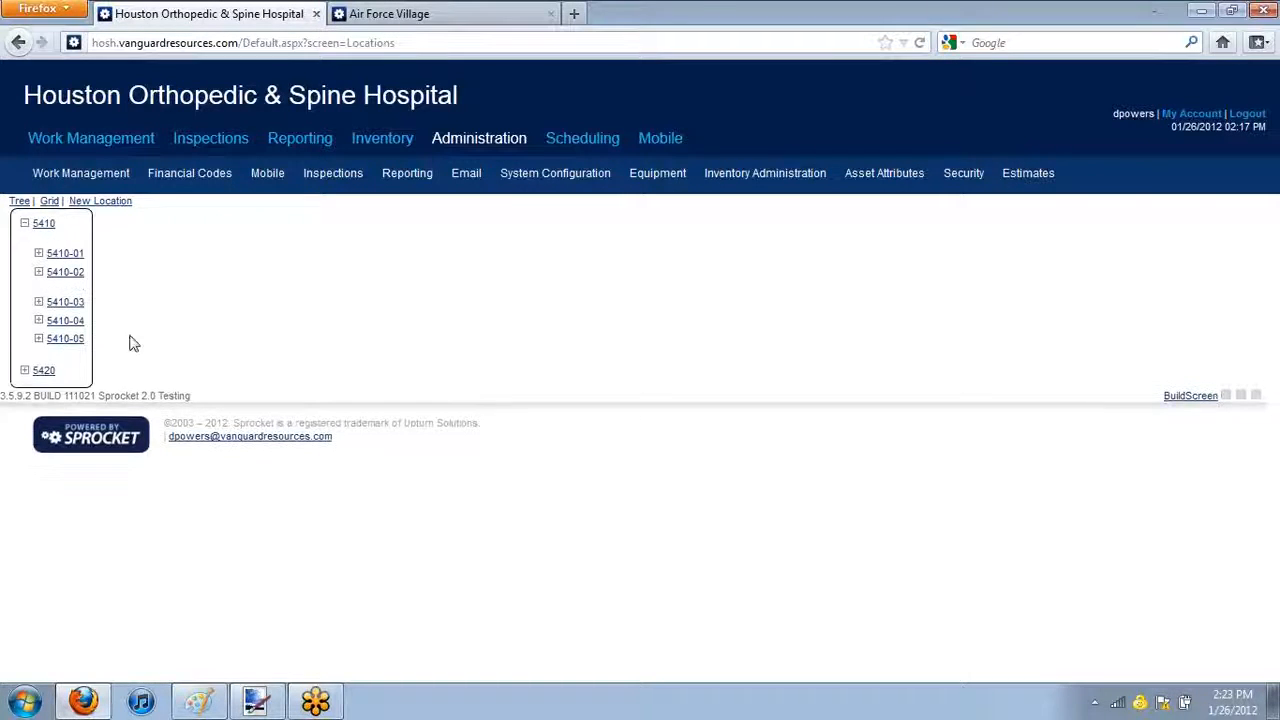
{"action": "left_click", "coordinate": [53, 301]}
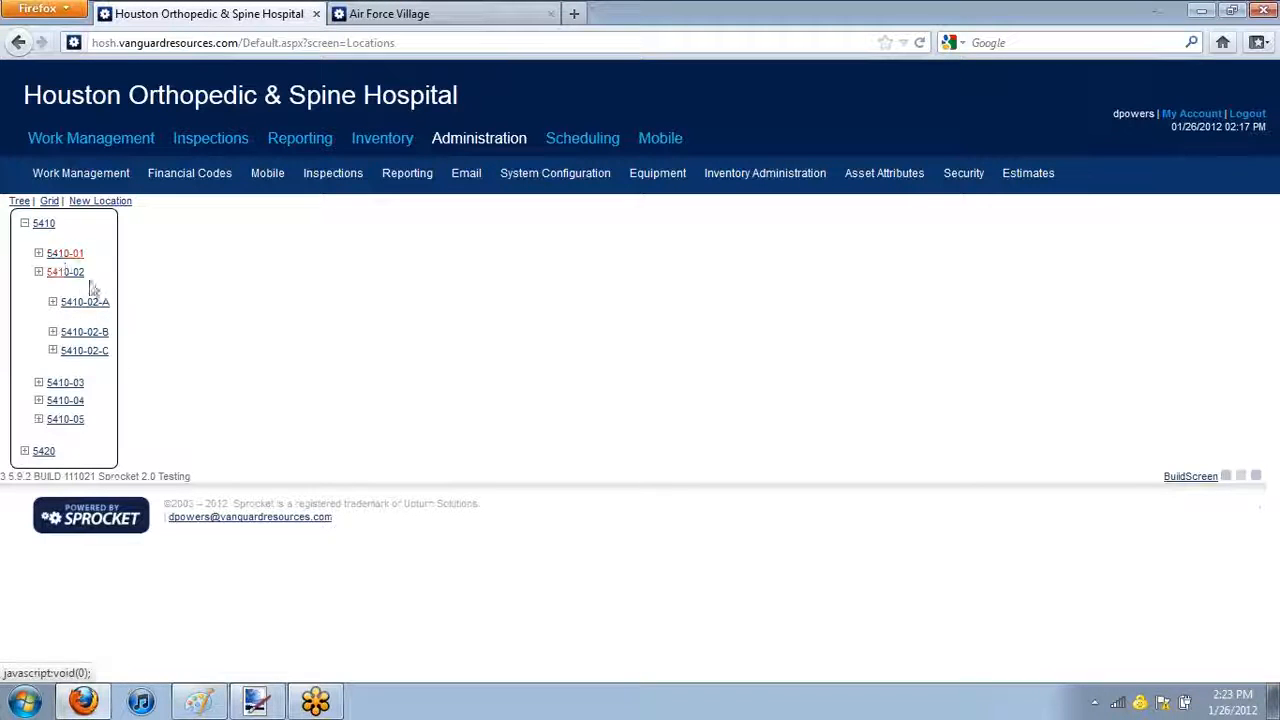
{"action": "scroll", "coordinate": [100, 330], "scroll_direction": "down", "scroll_amount": 10}
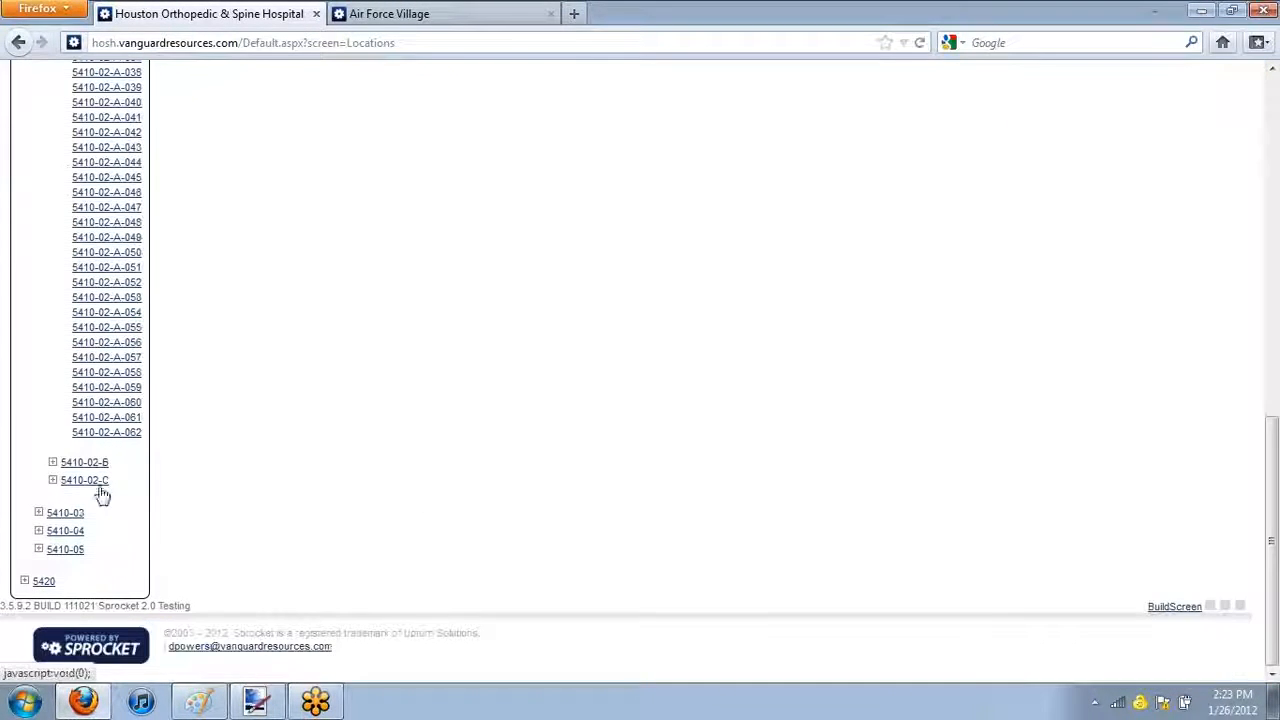
{"action": "left_click", "coordinate": [38, 588]}
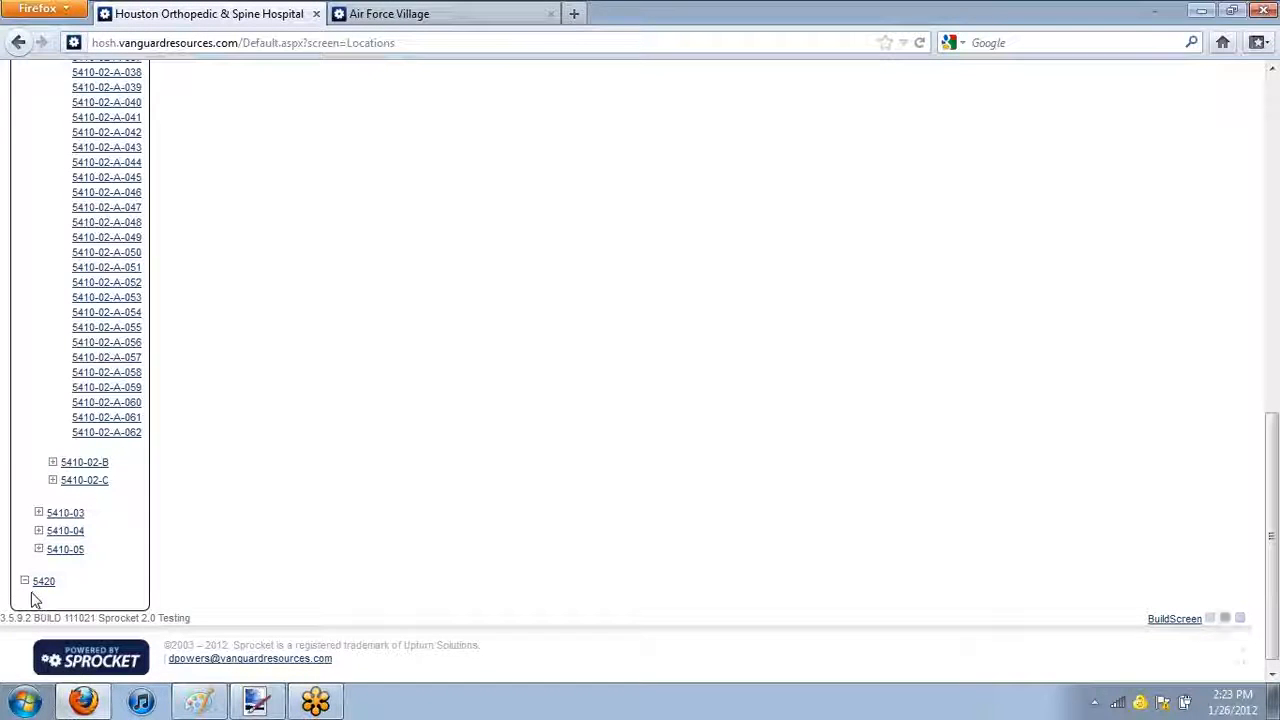
{"action": "scroll", "coordinate": [90, 583], "scroll_direction": "down", "scroll_amount": 2}
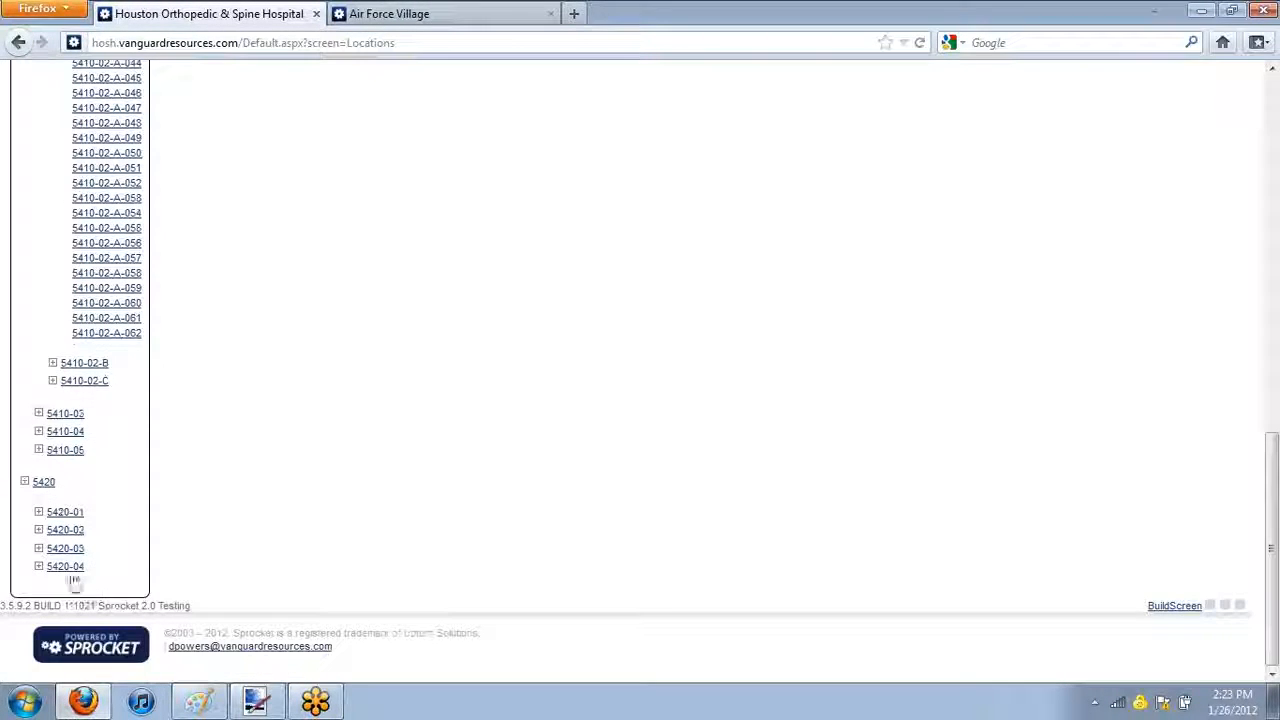
{"action": "left_click", "coordinate": [39, 531]}
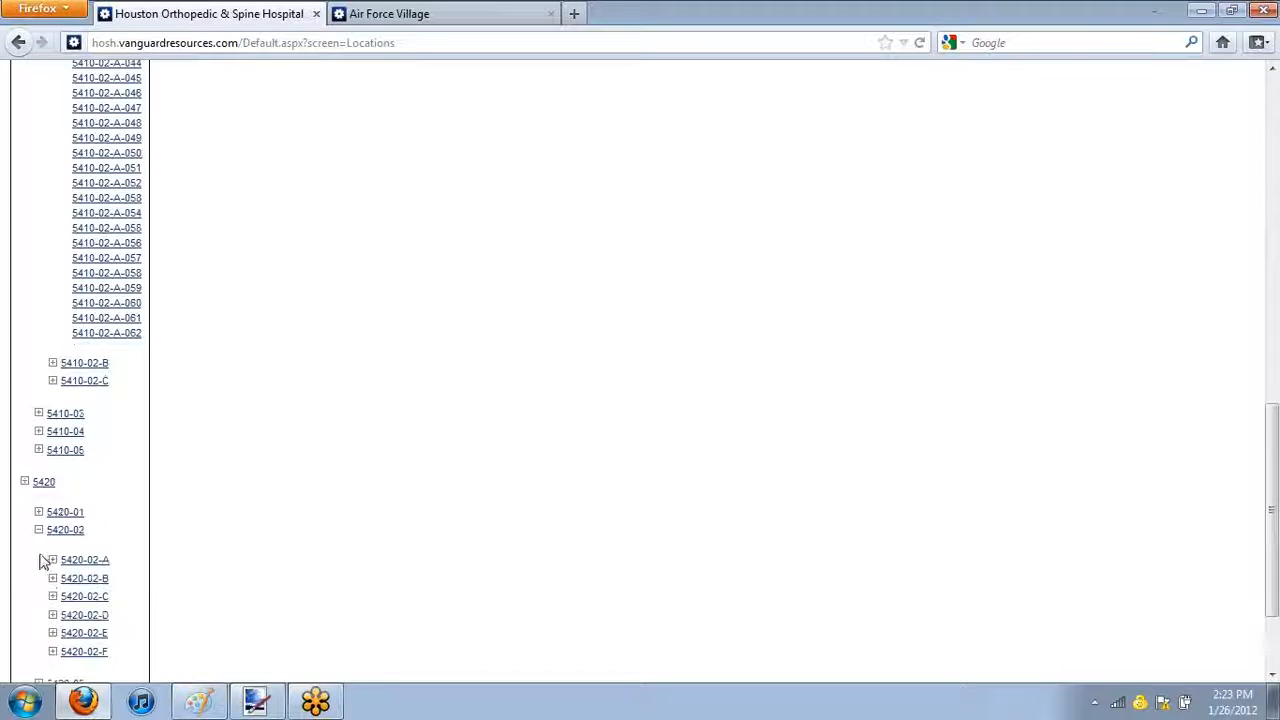
{"action": "left_click", "coordinate": [53, 578]}
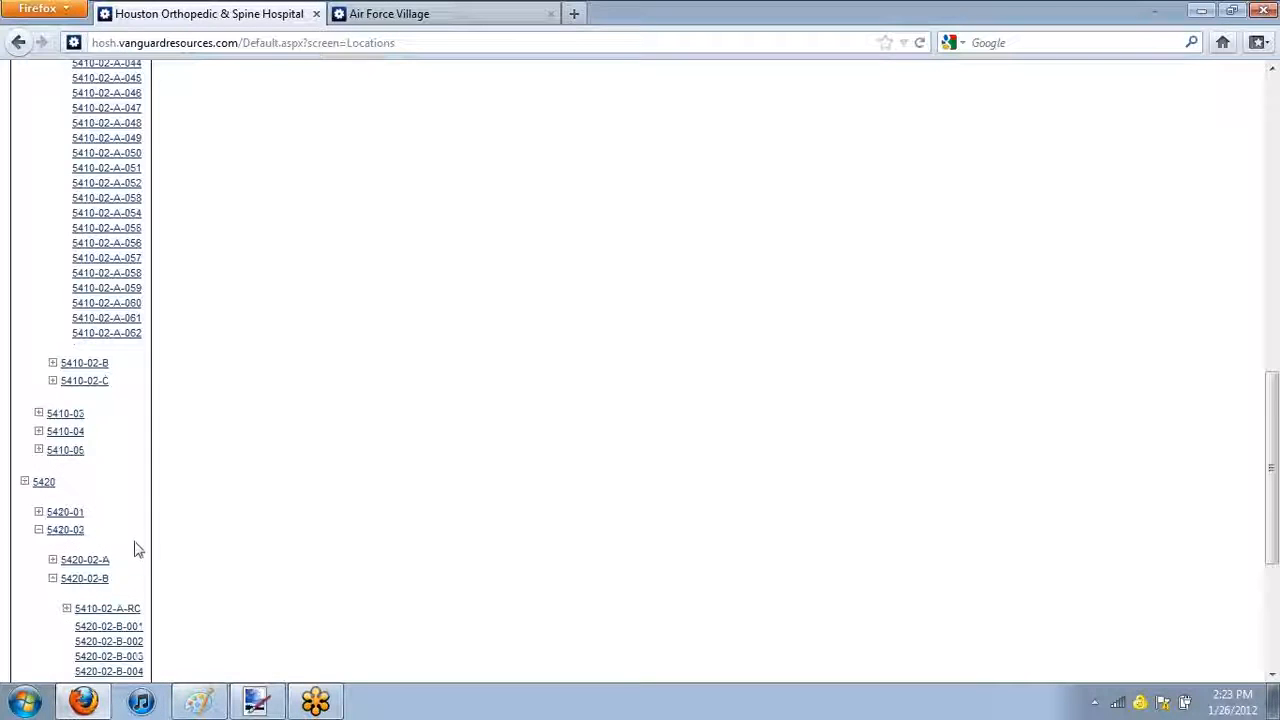
{"action": "scroll", "coordinate": [140, 548], "scroll_direction": "down", "scroll_amount": 4}
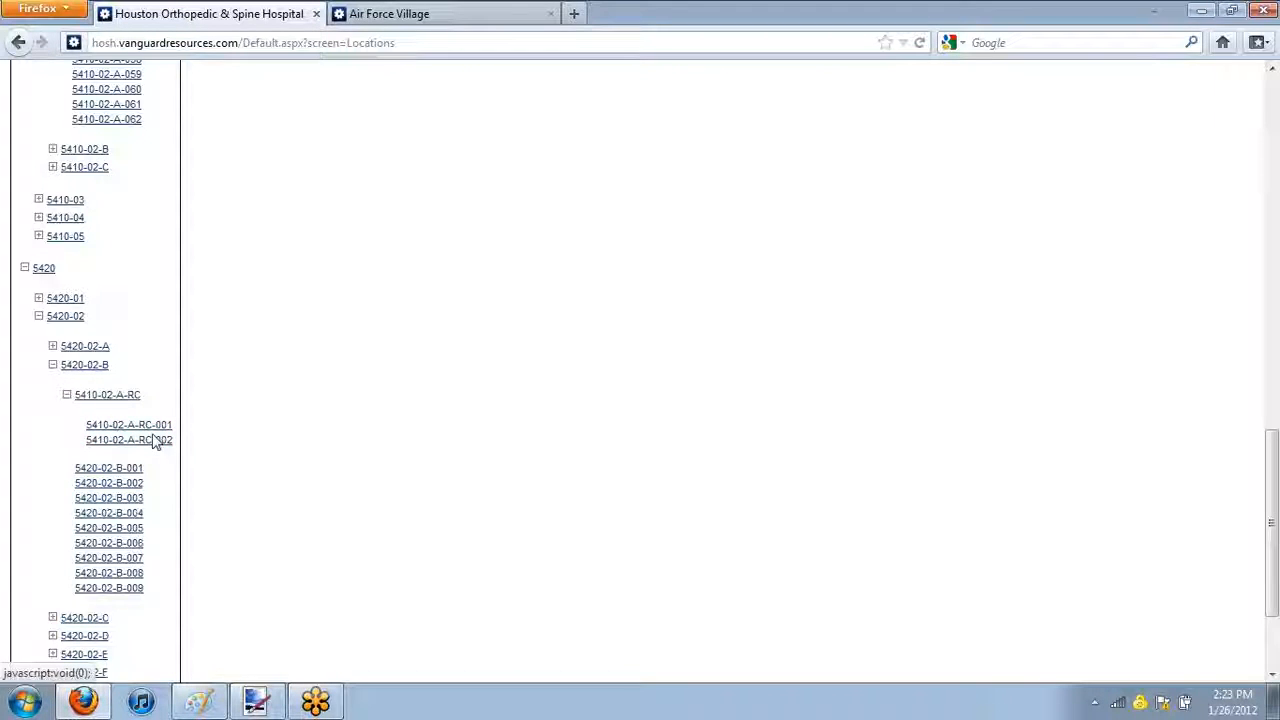
{"action": "left_click", "coordinate": [67, 396]}
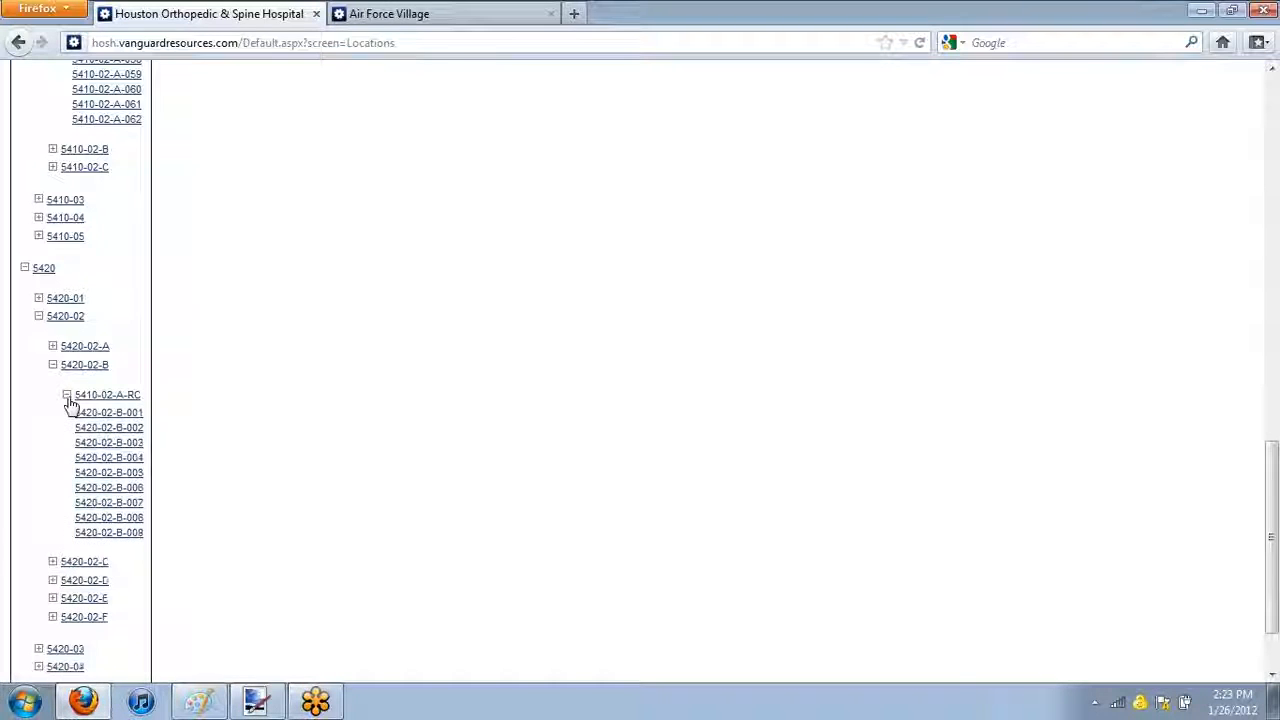
Open the details of location 5410-02-A-RC, mark it as archived, and save it
{"action": "left_click", "coordinate": [126, 398]}
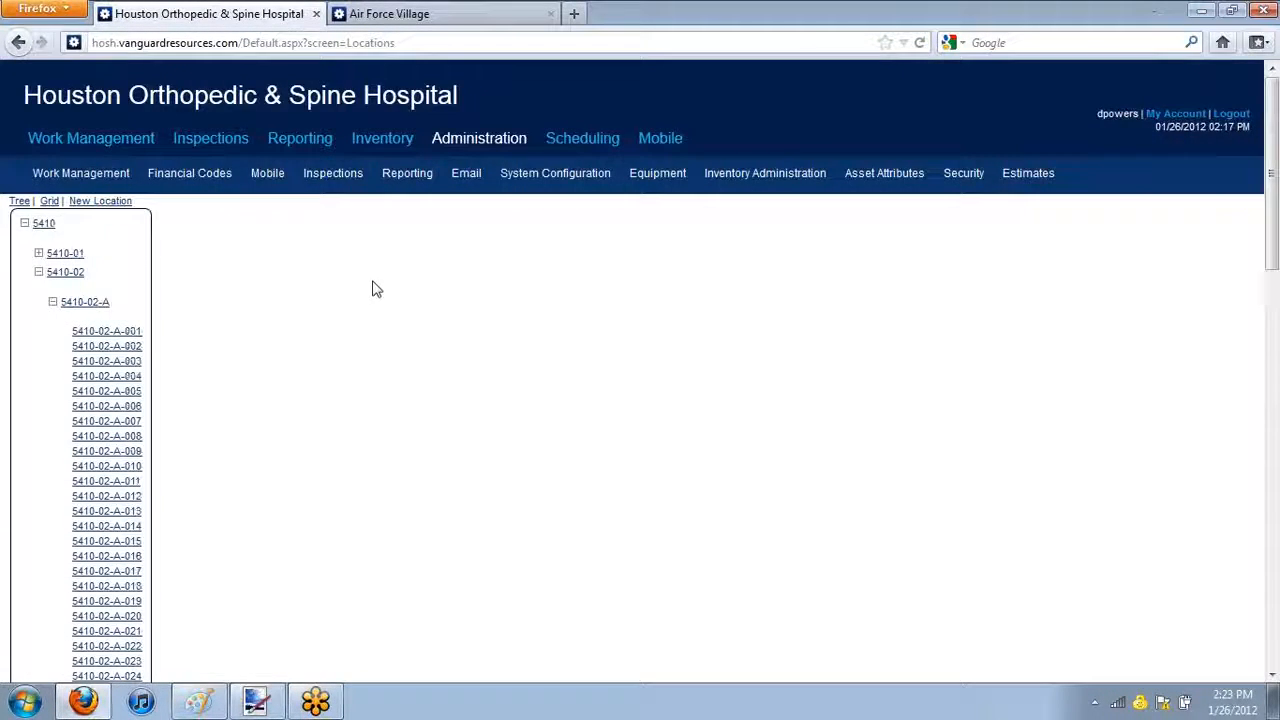
{"action": "scroll", "coordinate": [375, 290], "scroll_direction": "down", "scroll_amount": 4}
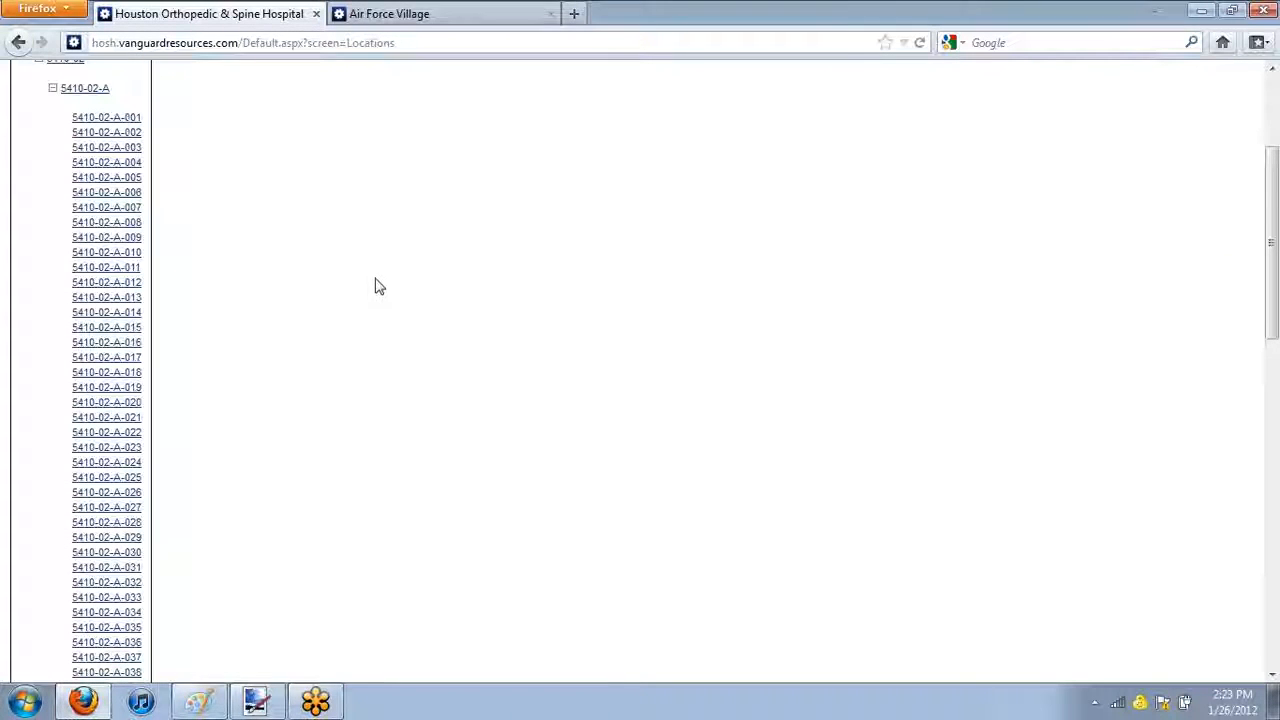
{"action": "scroll", "coordinate": [485, 304], "scroll_direction": "up", "scroll_amount": 4}
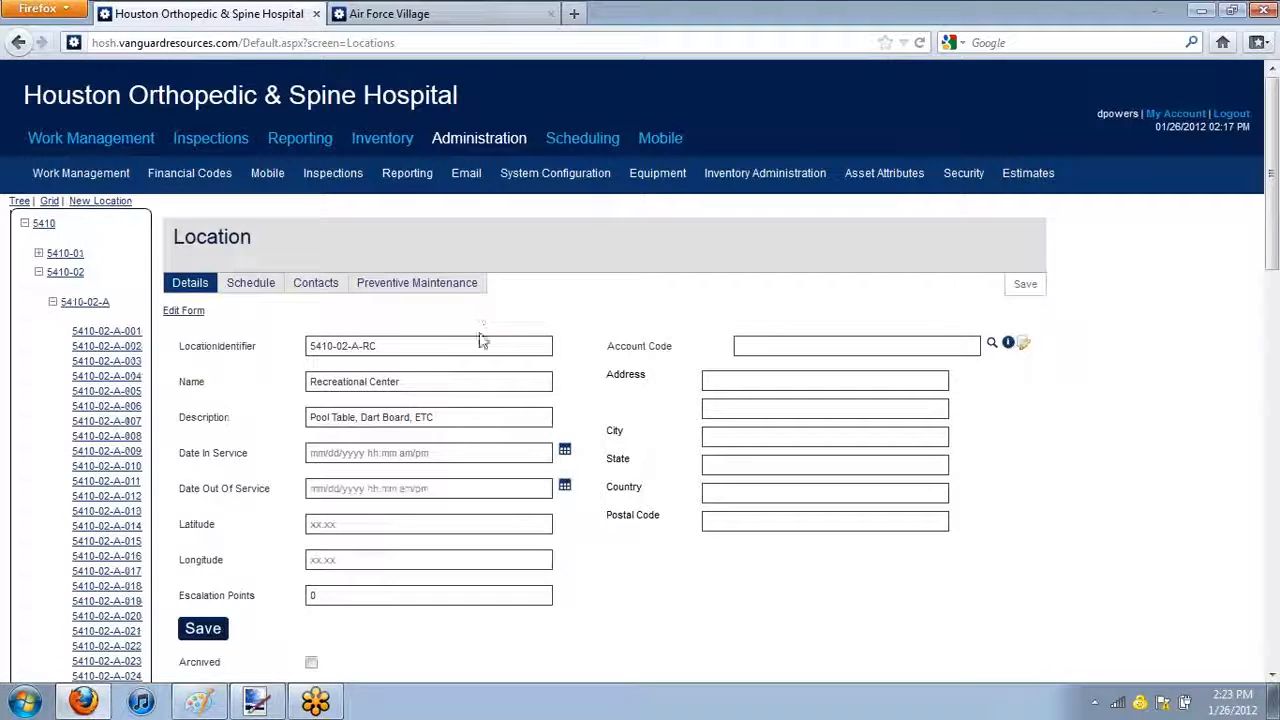
{"action": "scroll", "coordinate": [389, 390], "scroll_direction": "down", "scroll_amount": 2}
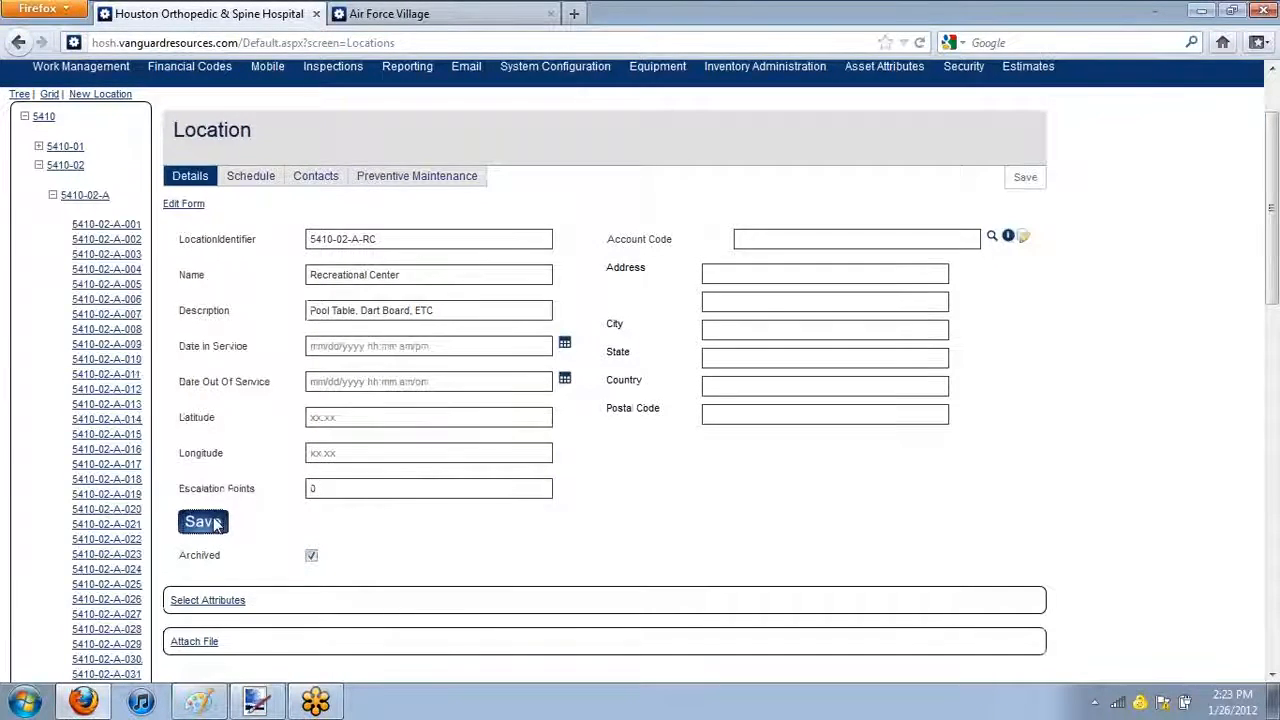
{"action": "left_click", "coordinate": [214, 524]}
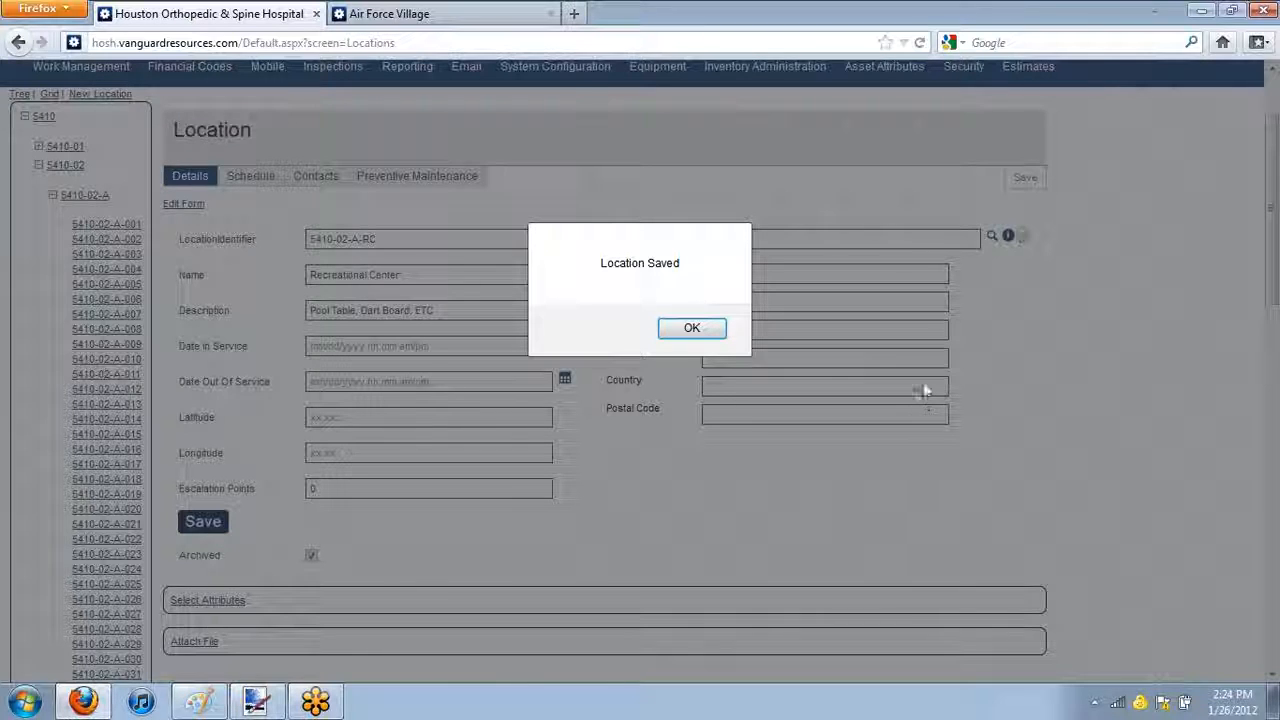
{"action": "left_click", "coordinate": [691, 328]}
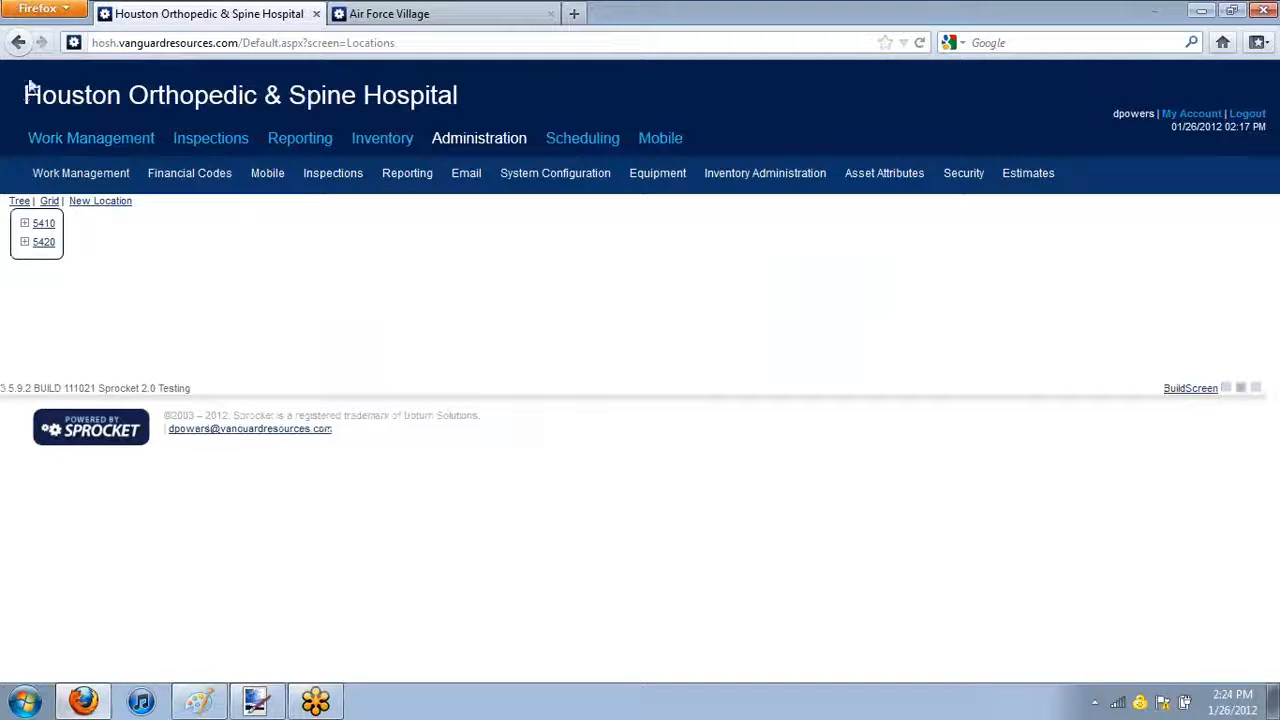
Open the Company Information page in the system configuration
{"action": "left_click_drag", "start_coordinate": [28, 95], "coordinate": [237, 94]}
{"action": "left_click", "coordinate": [176, 99]}
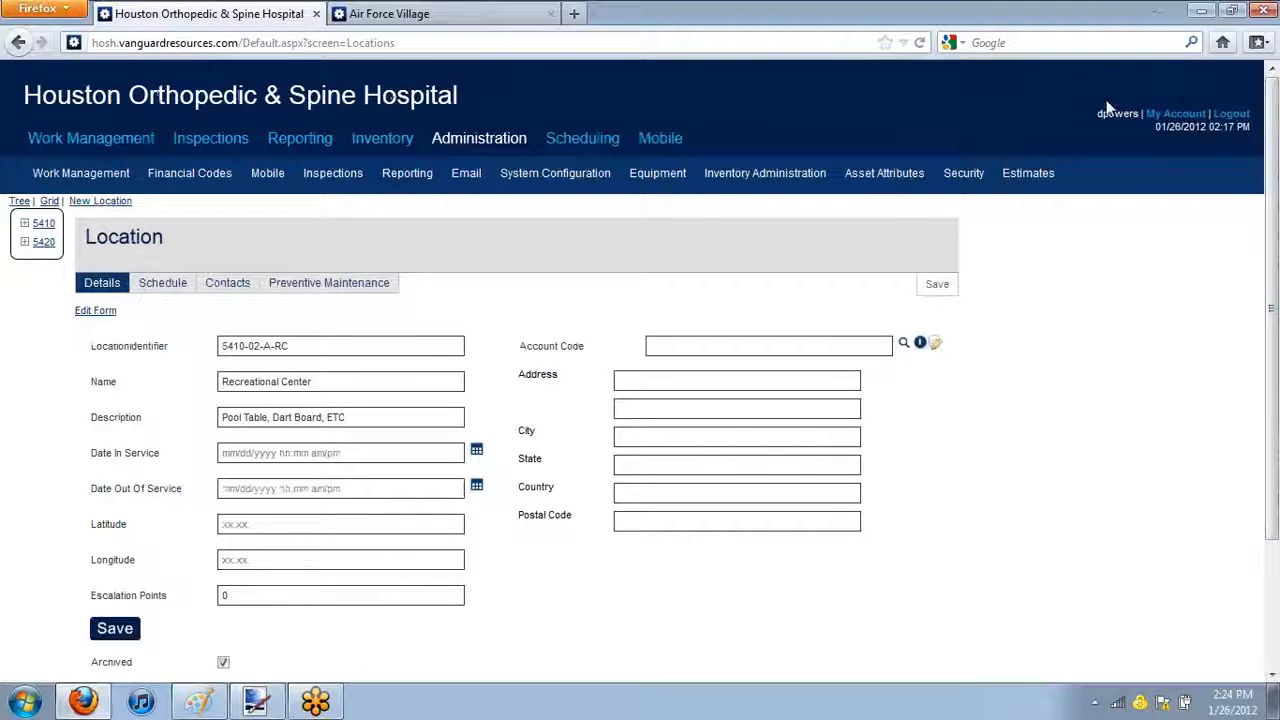
{"action": "mouse_move", "coordinate": [81, 173]}
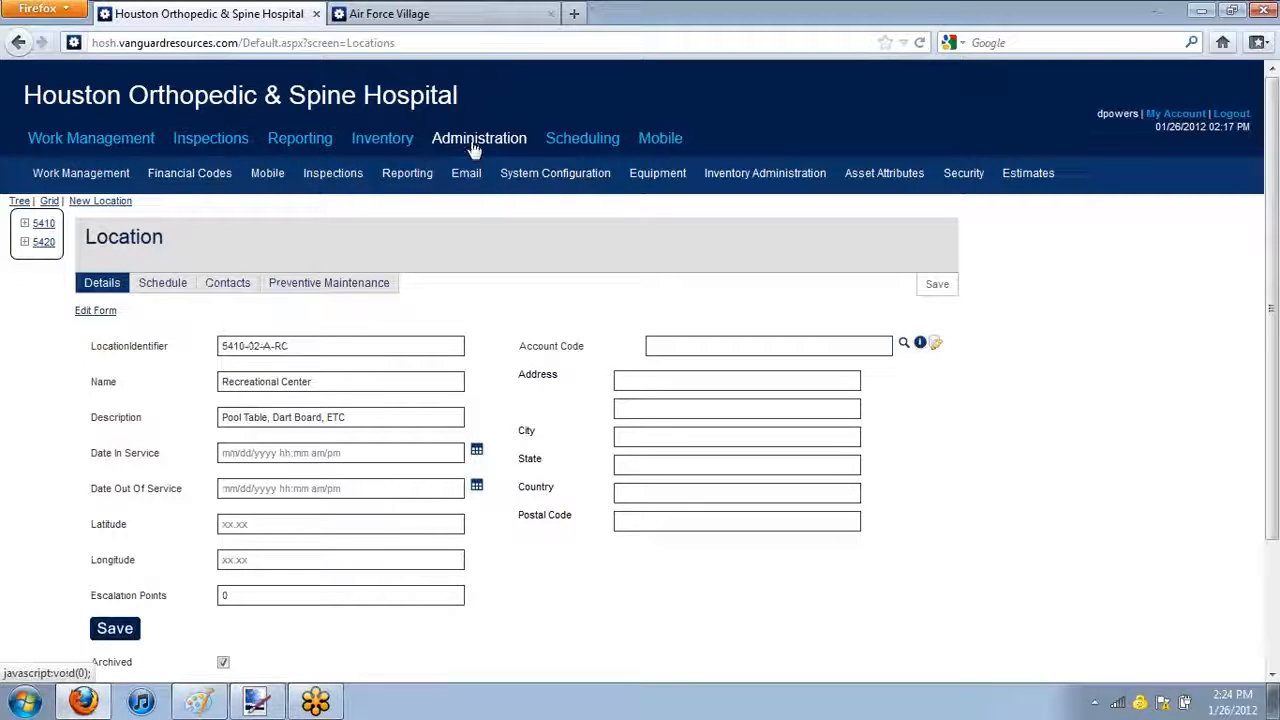
{"action": "mouse_move", "coordinate": [527, 175]}
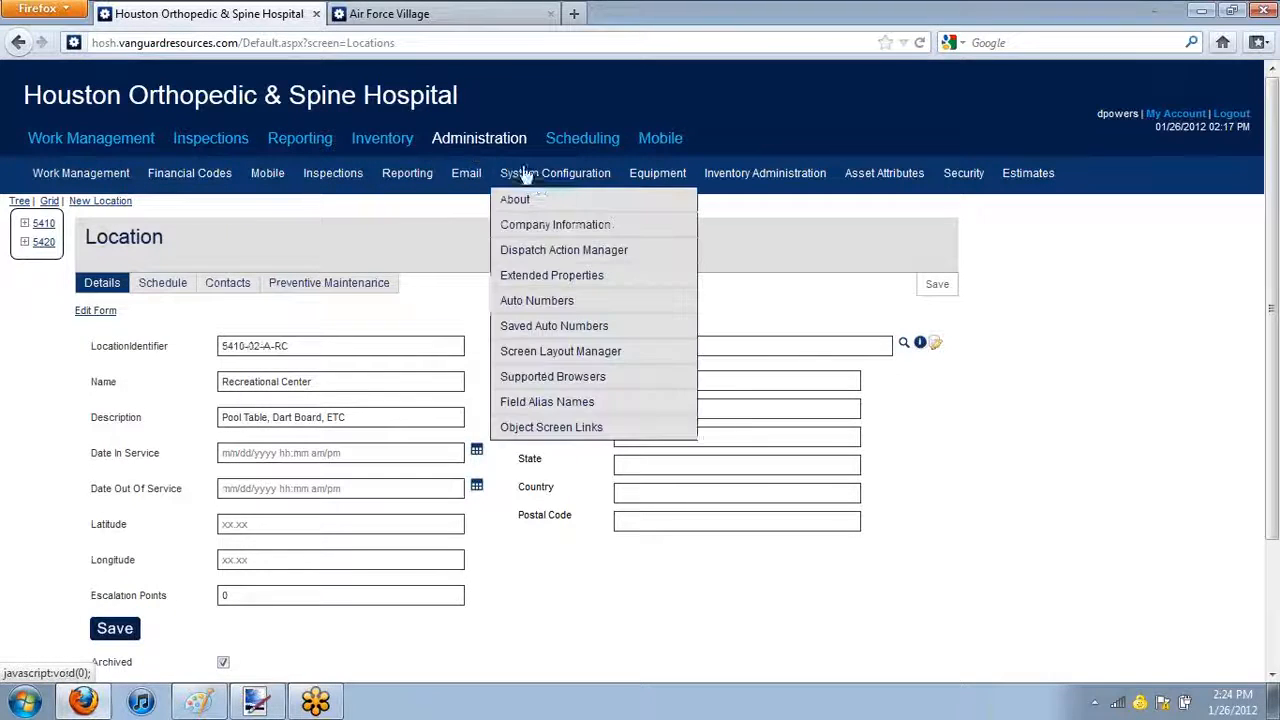
{"action": "left_click", "coordinate": [563, 226]}
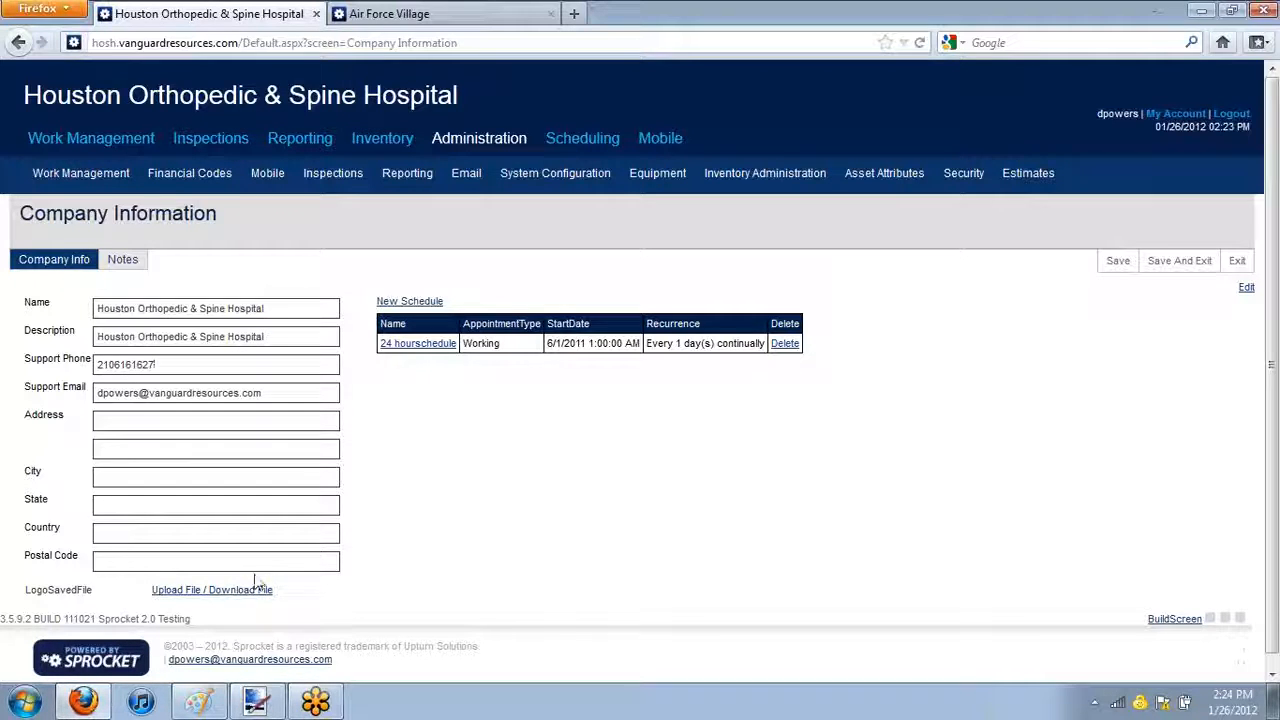
Open the file upload form for the company's LogoSavedFile and start browsing for an image
{"action": "left_click", "coordinate": [172, 592]}
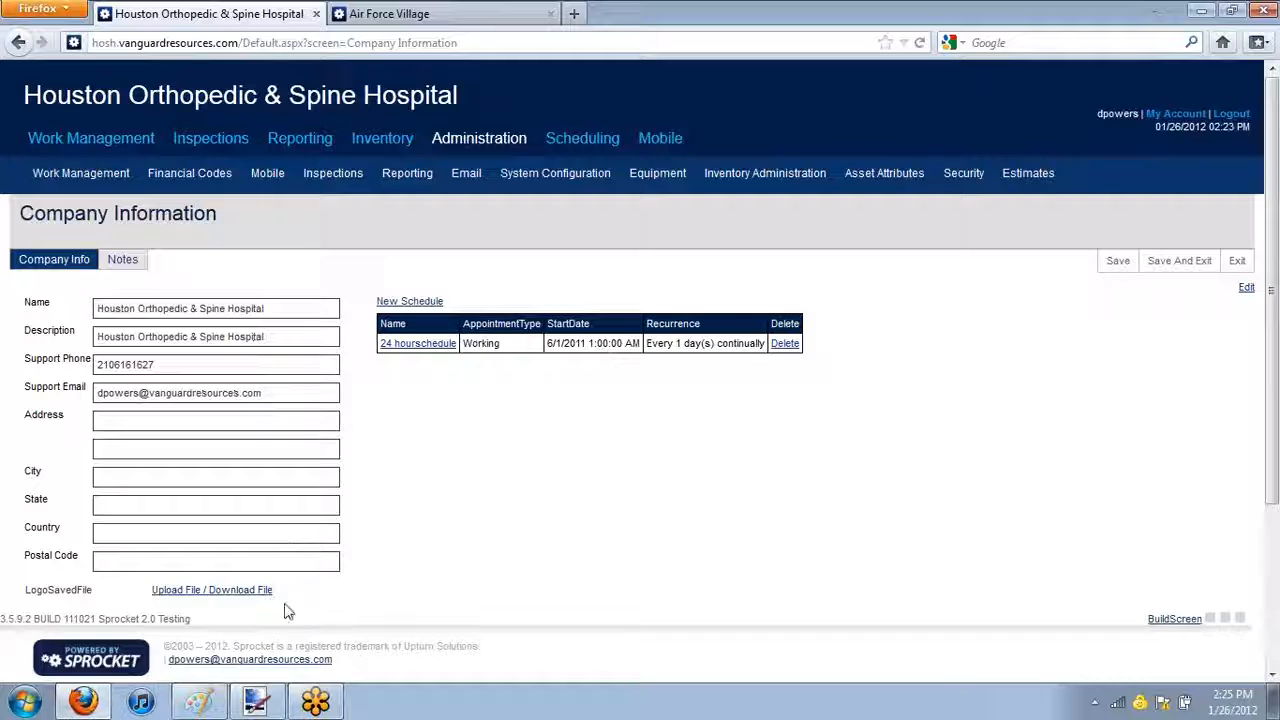
{"action": "left_click", "coordinate": [84, 703]}
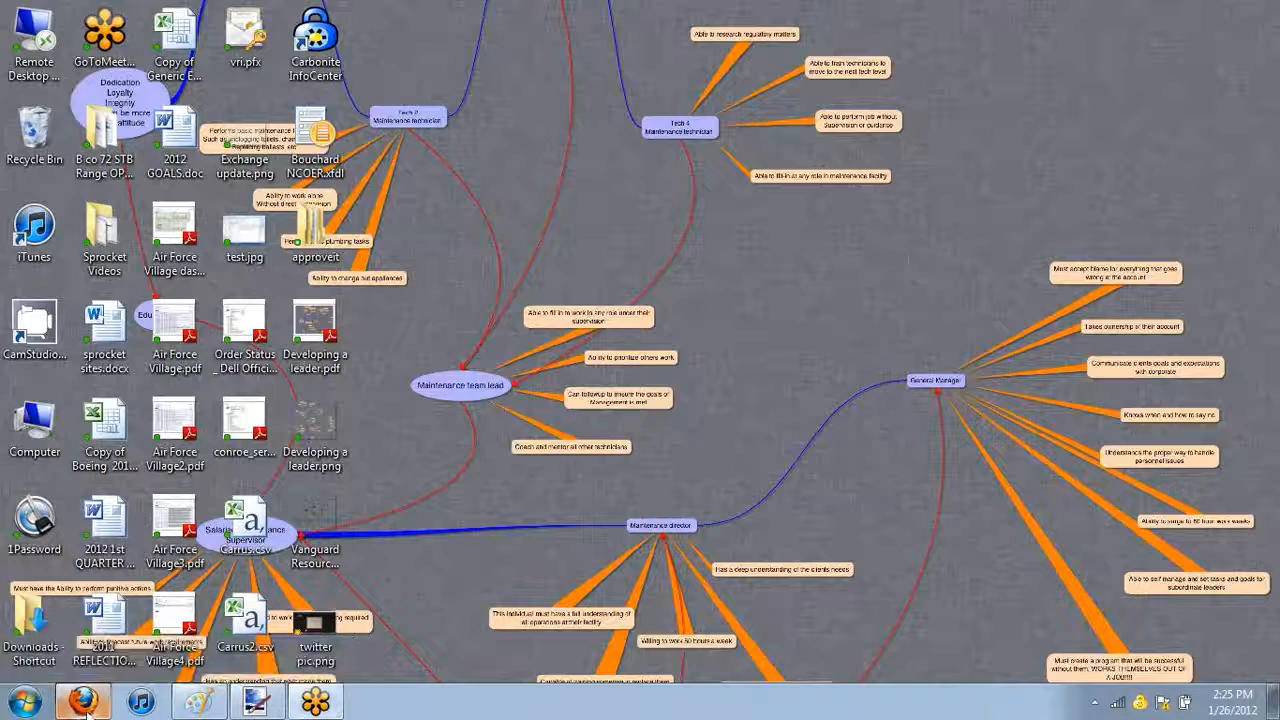
{"action": "left_click", "coordinate": [84, 703]}
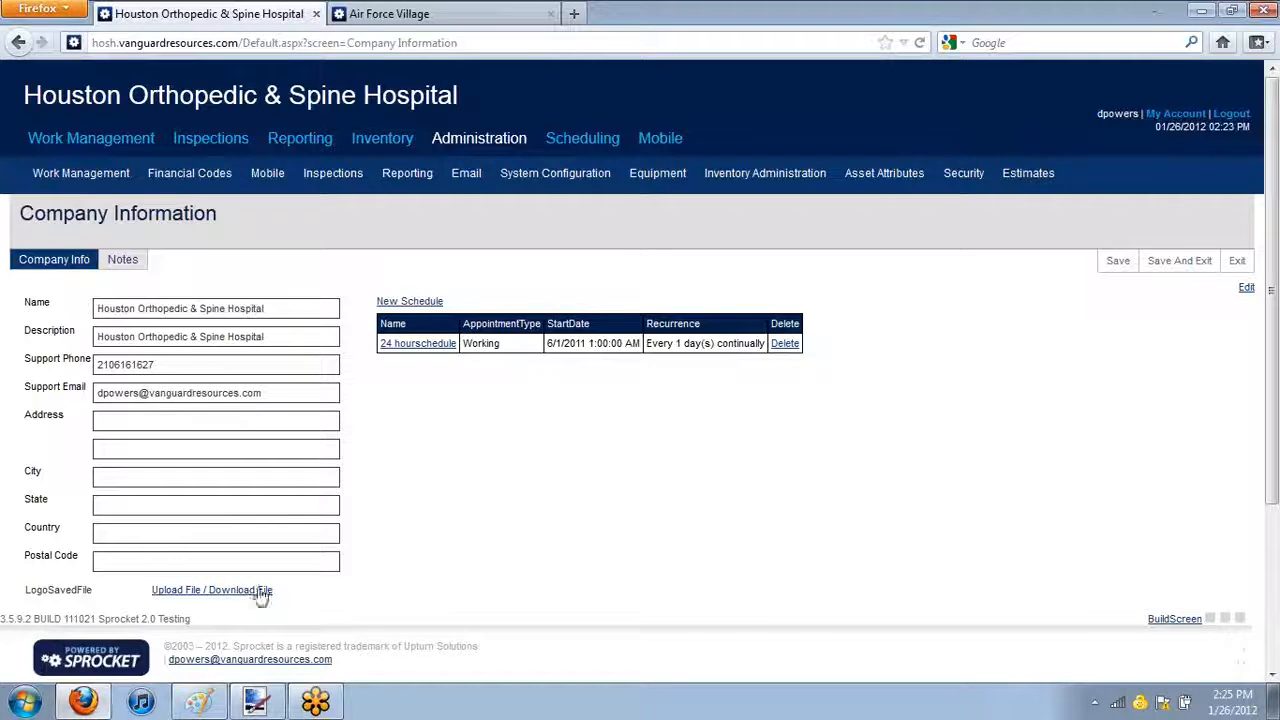
{"action": "left_click", "coordinate": [170, 592]}
{"action": "scroll", "coordinate": [381, 536], "scroll_direction": "down", "scroll_amount": 2}
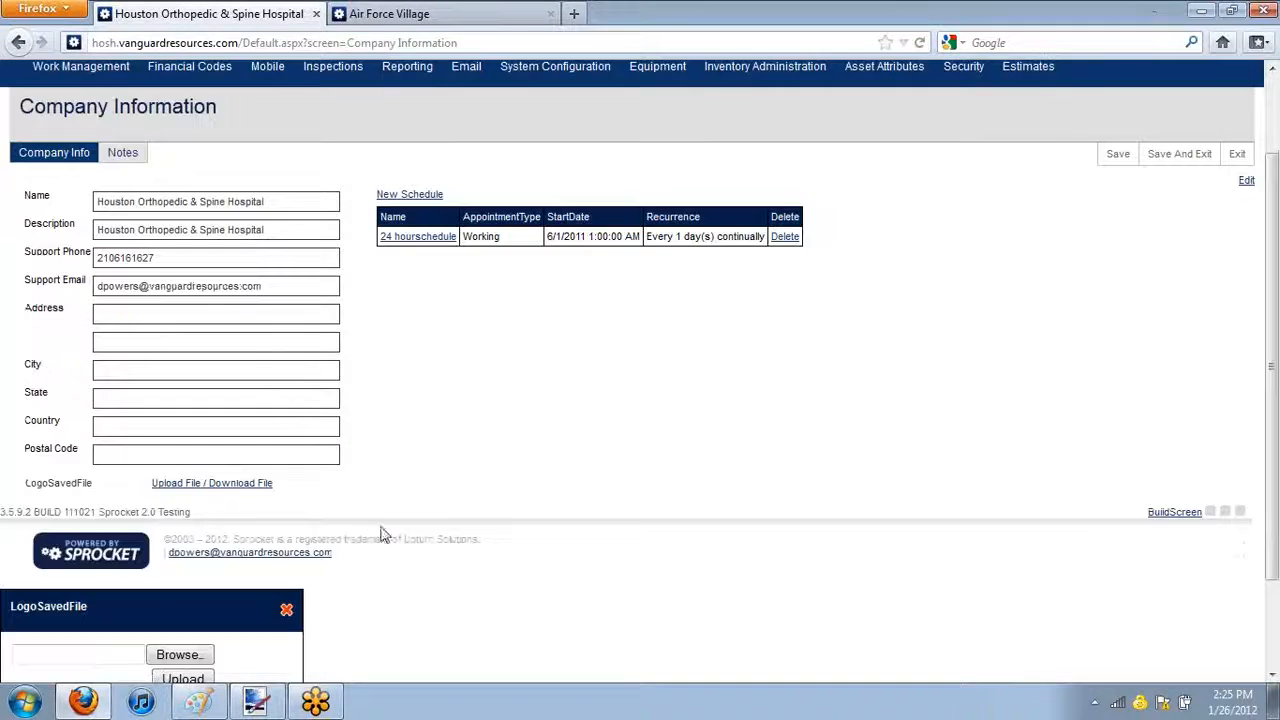
{"action": "scroll", "coordinate": [447, 410], "scroll_direction": "down", "scroll_amount": 2}
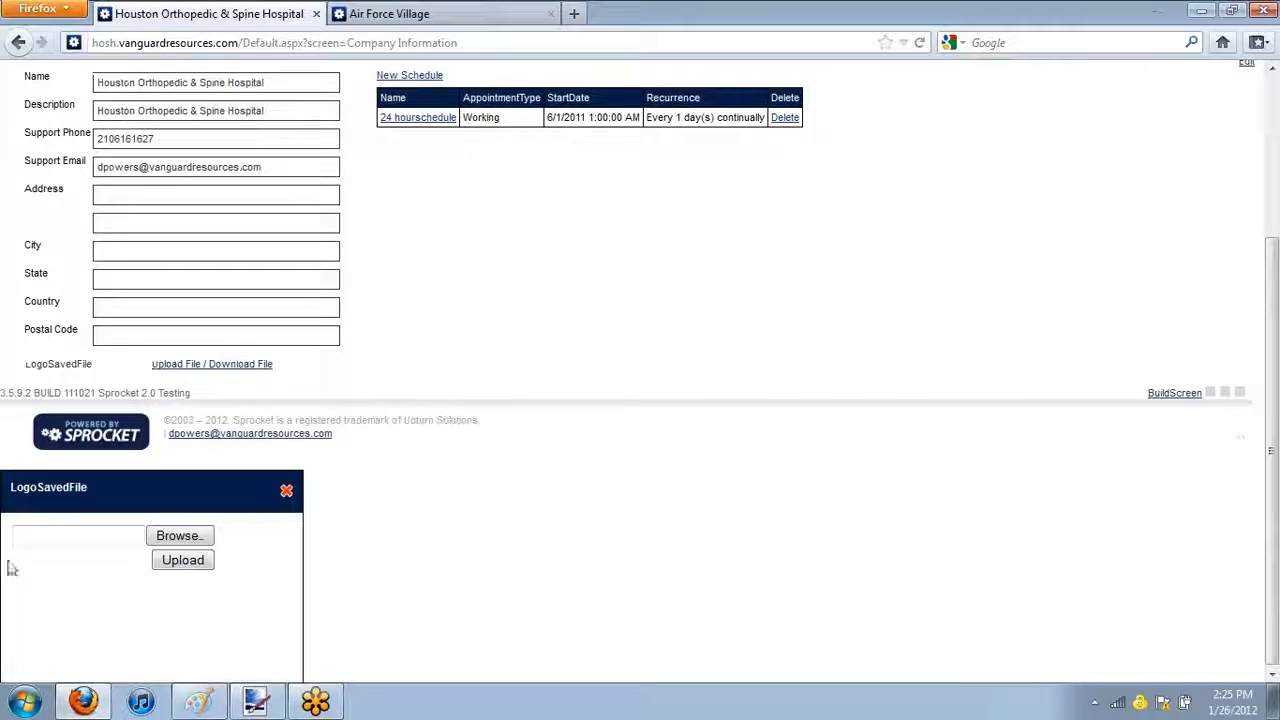
{"action": "left_click", "coordinate": [181, 538]}
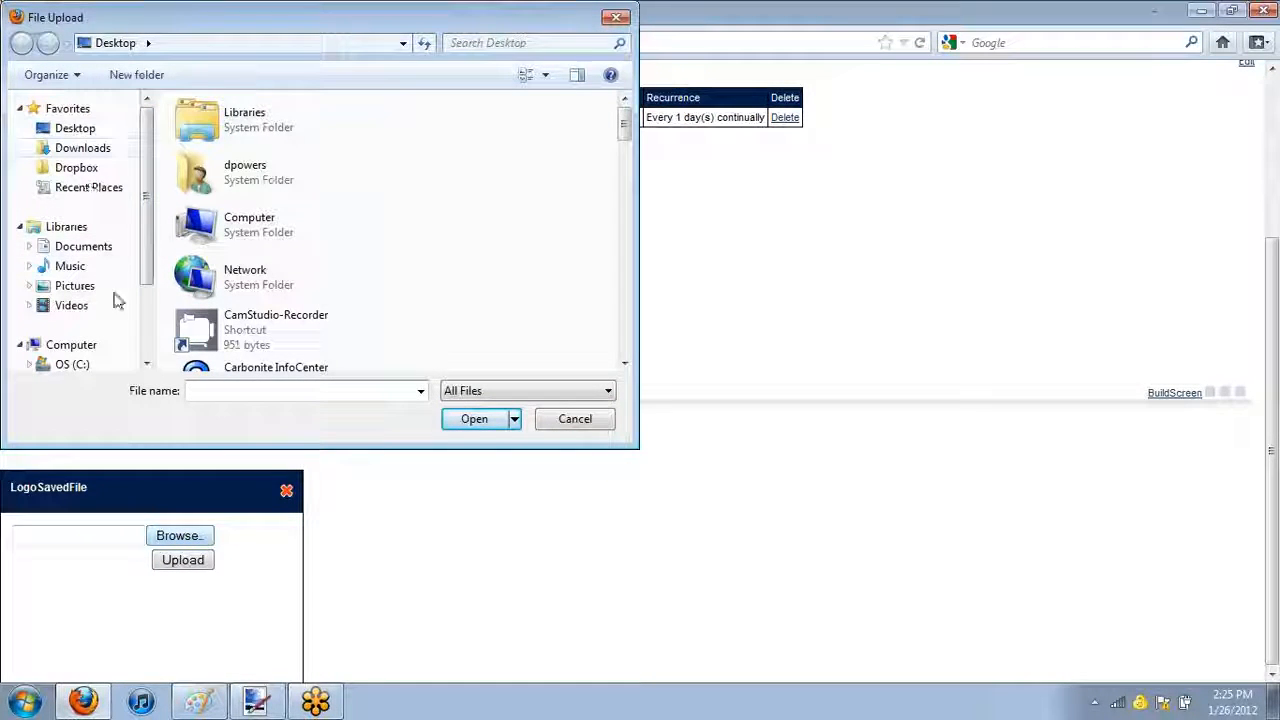
Upload new transparent.png from the Pictures library as the company logo, and save and exit the company information
{"action": "left_click", "coordinate": [78, 286]}
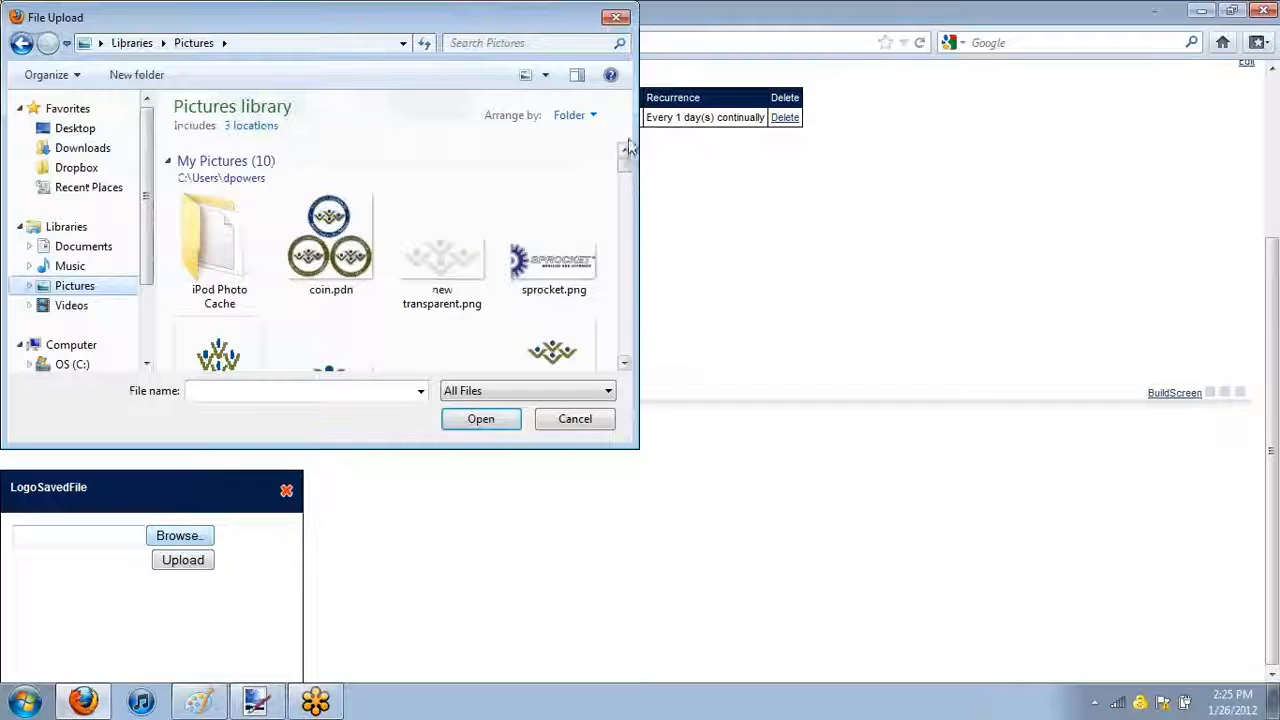
{"action": "left_click_drag", "start_coordinate": [625, 158], "coordinate": [628, 170]}
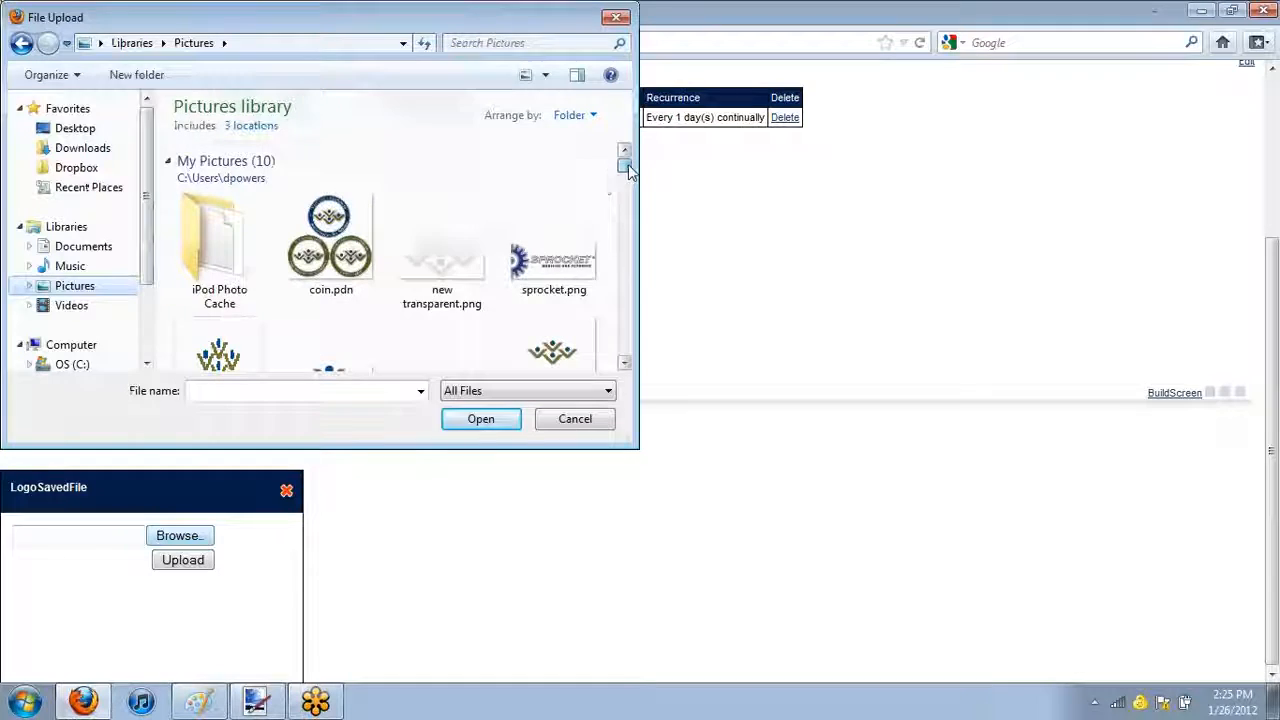
{"action": "left_click", "coordinate": [397, 280]}
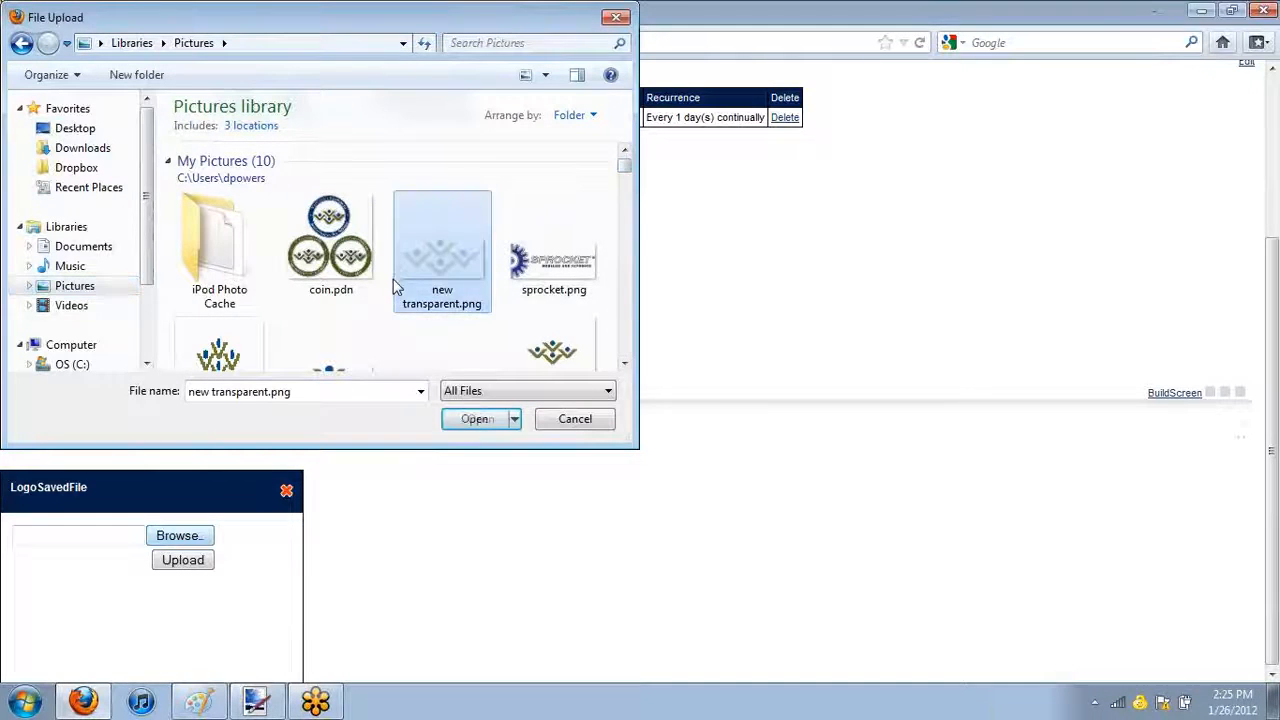
{"action": "left_click_drag", "start_coordinate": [626, 167], "coordinate": [628, 168]}
{"action": "left_click", "coordinate": [474, 418]}
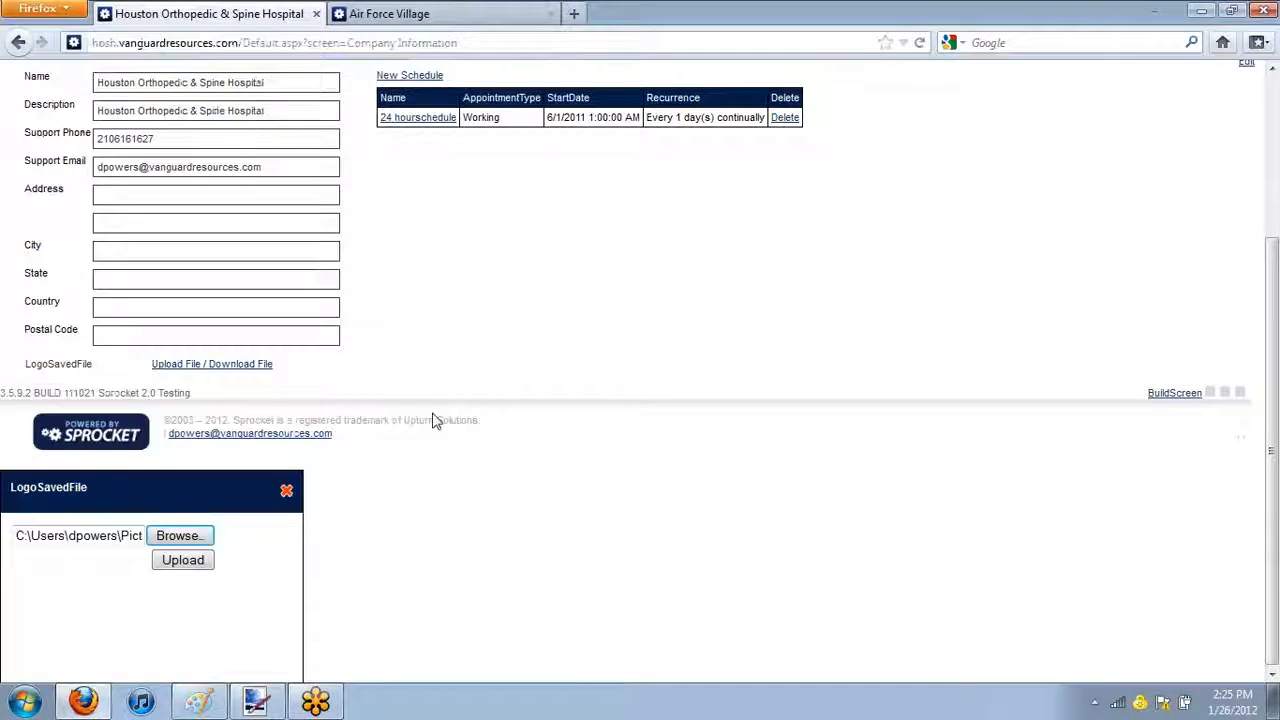
{"action": "left_click", "coordinate": [190, 560]}
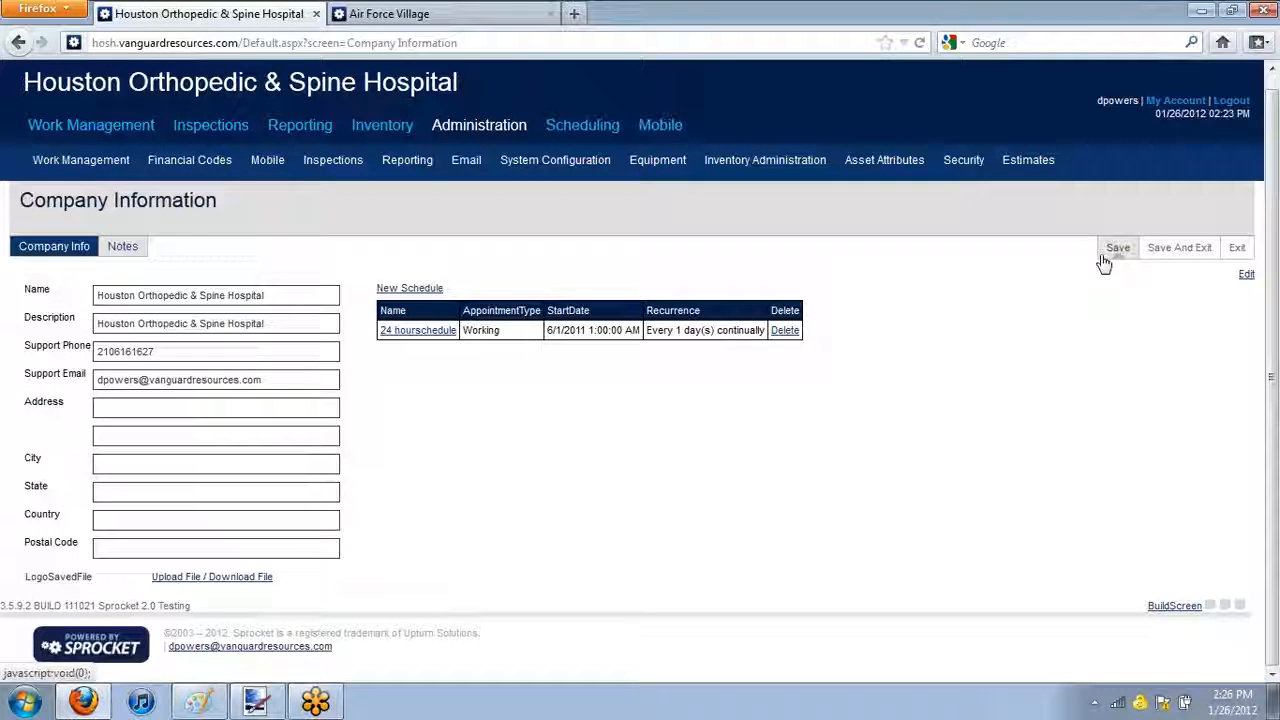
{"action": "left_click", "coordinate": [1173, 251]}
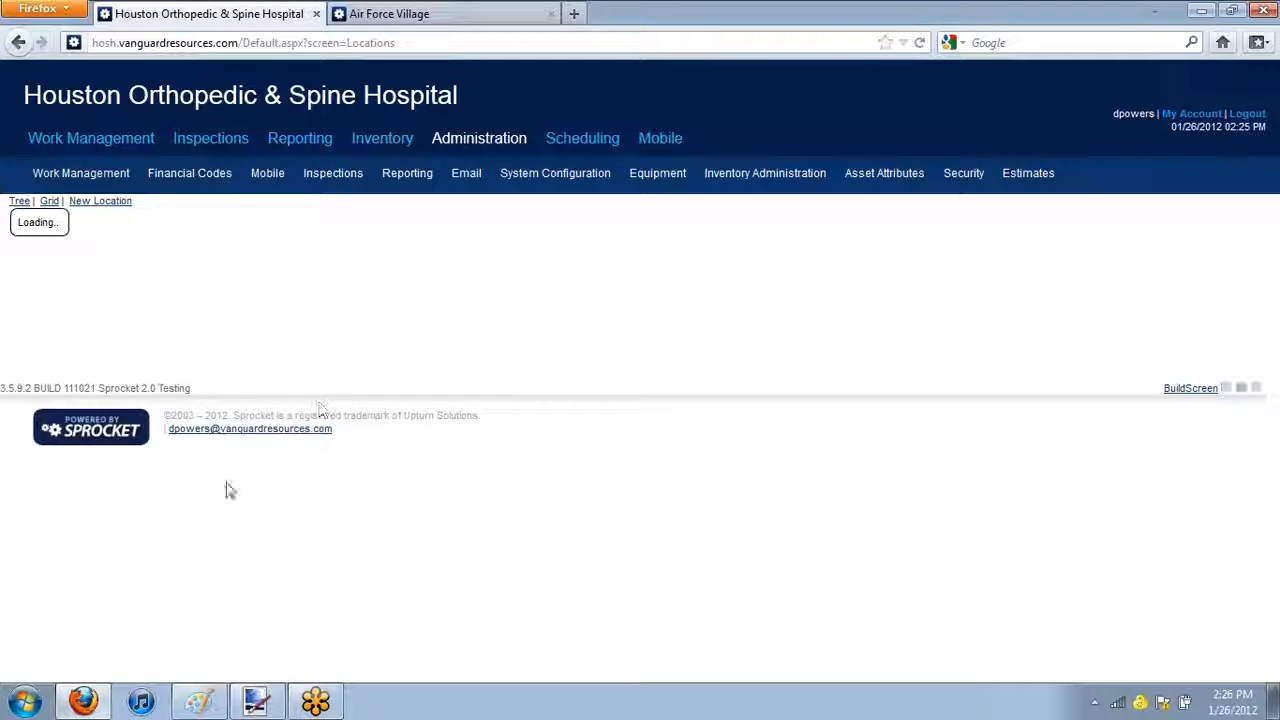
Log out and log back in with the account username and password, dismissing the browser's offer to remember the password
{"action": "left_click", "coordinate": [1243, 115]}
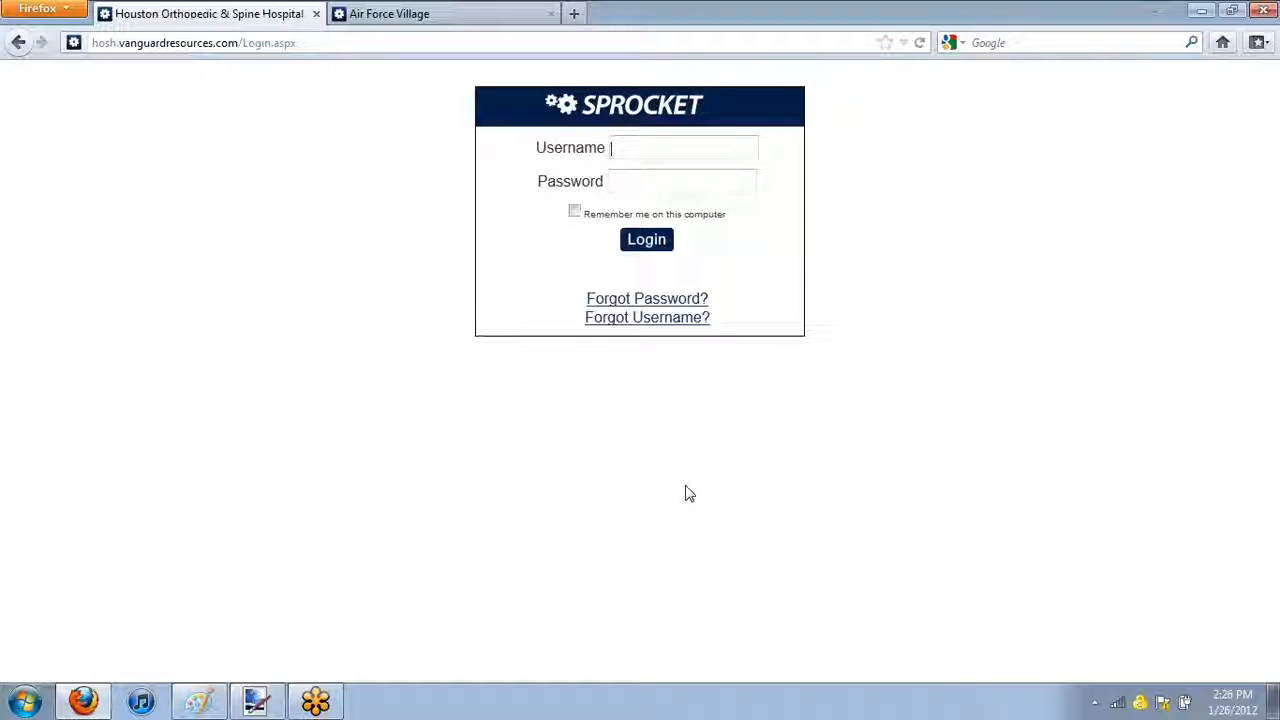
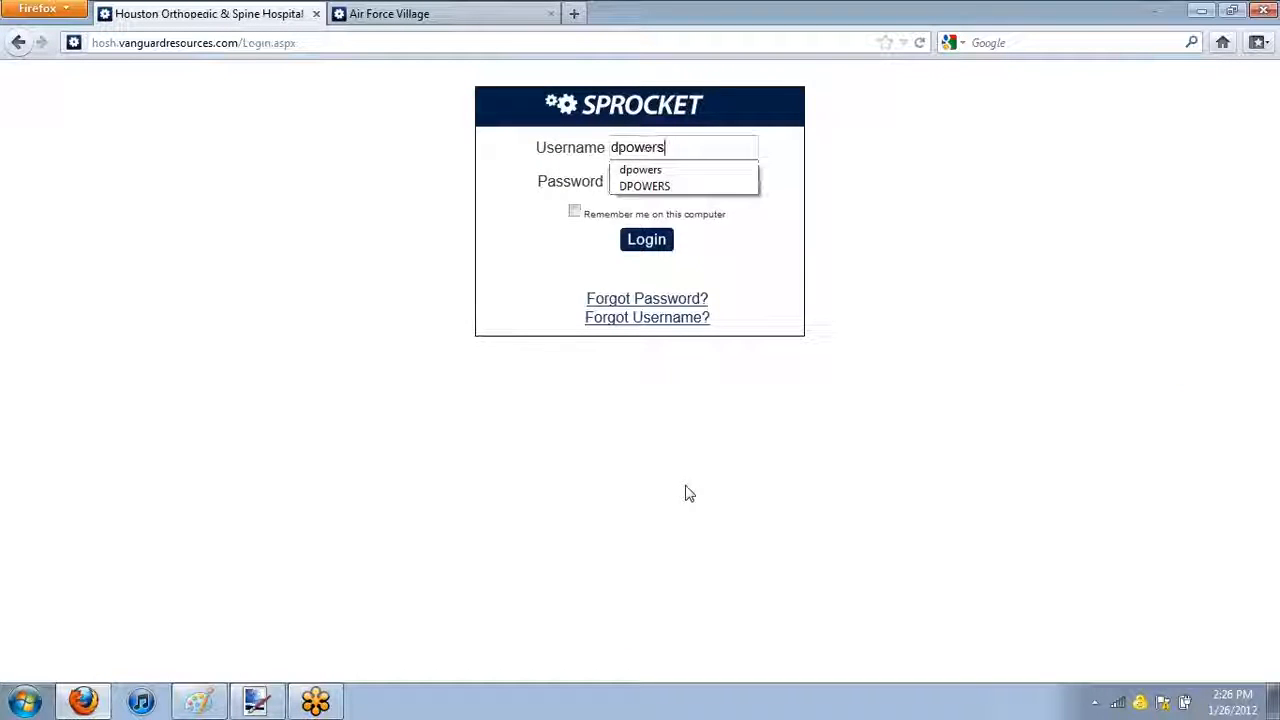
{"action": "key", "text": "Tab"}
{"action": "type", "text": "*****"}
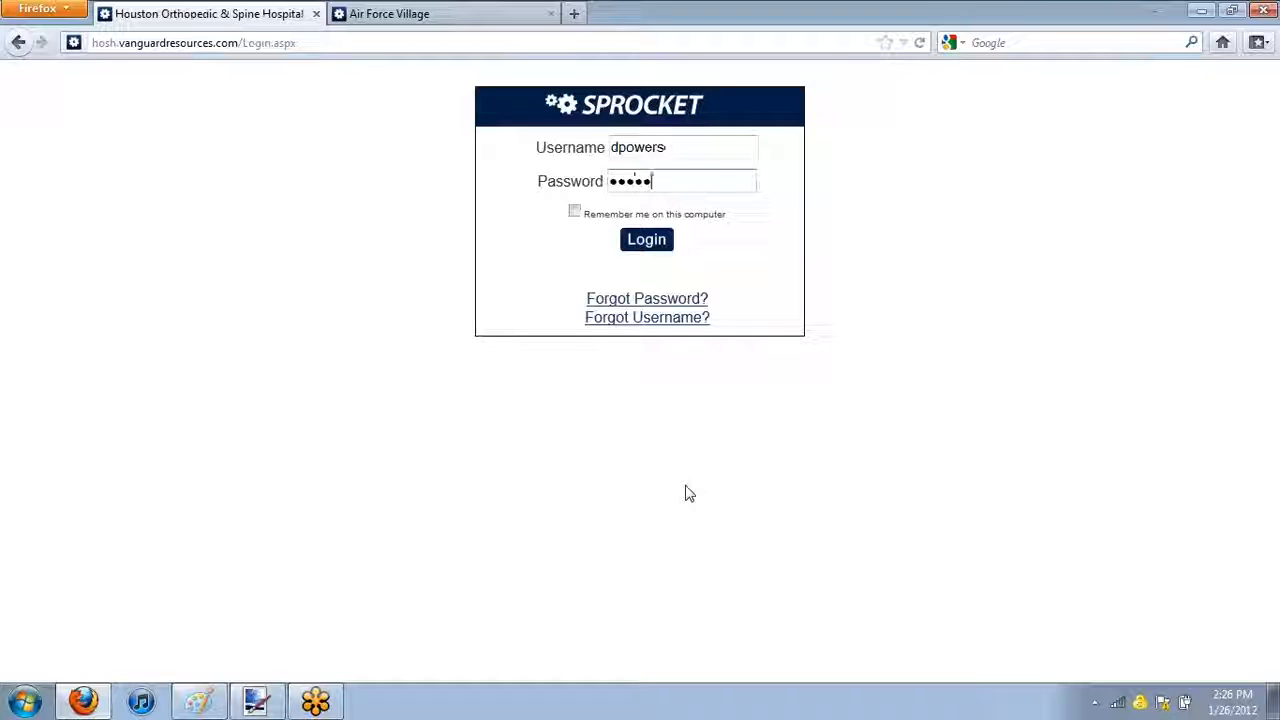
{"action": "type", "text": "*"}
{"action": "key", "text": "Return"}
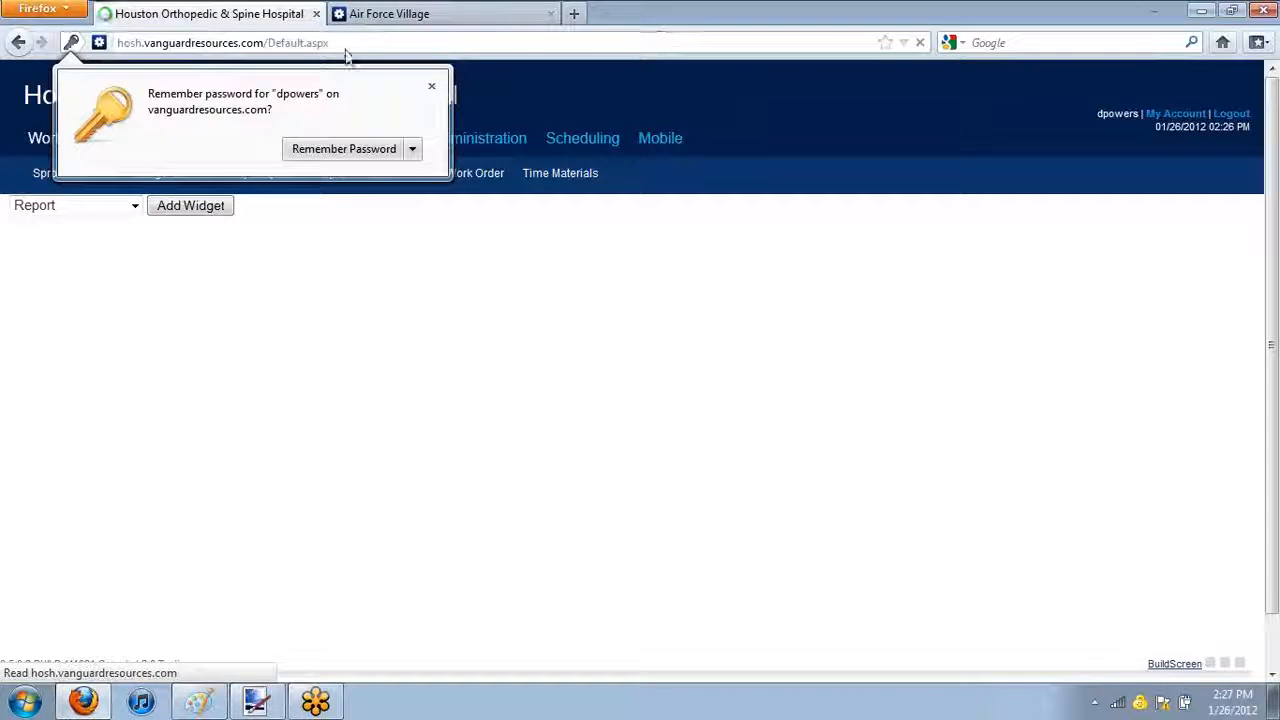
{"action": "left_click", "coordinate": [431, 88]}
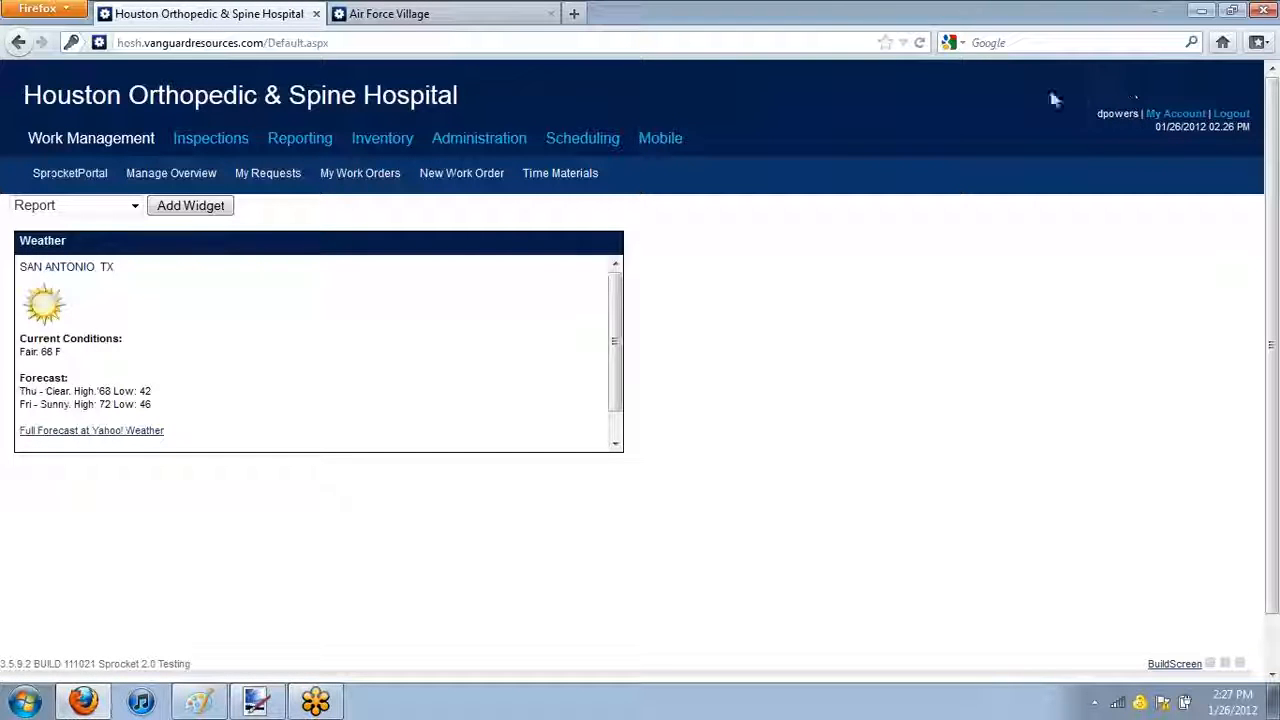
Examine the home page footer for the company's support phone and support email
{"action": "scroll", "coordinate": [1078, 113], "scroll_direction": "down", "scroll_amount": 1}
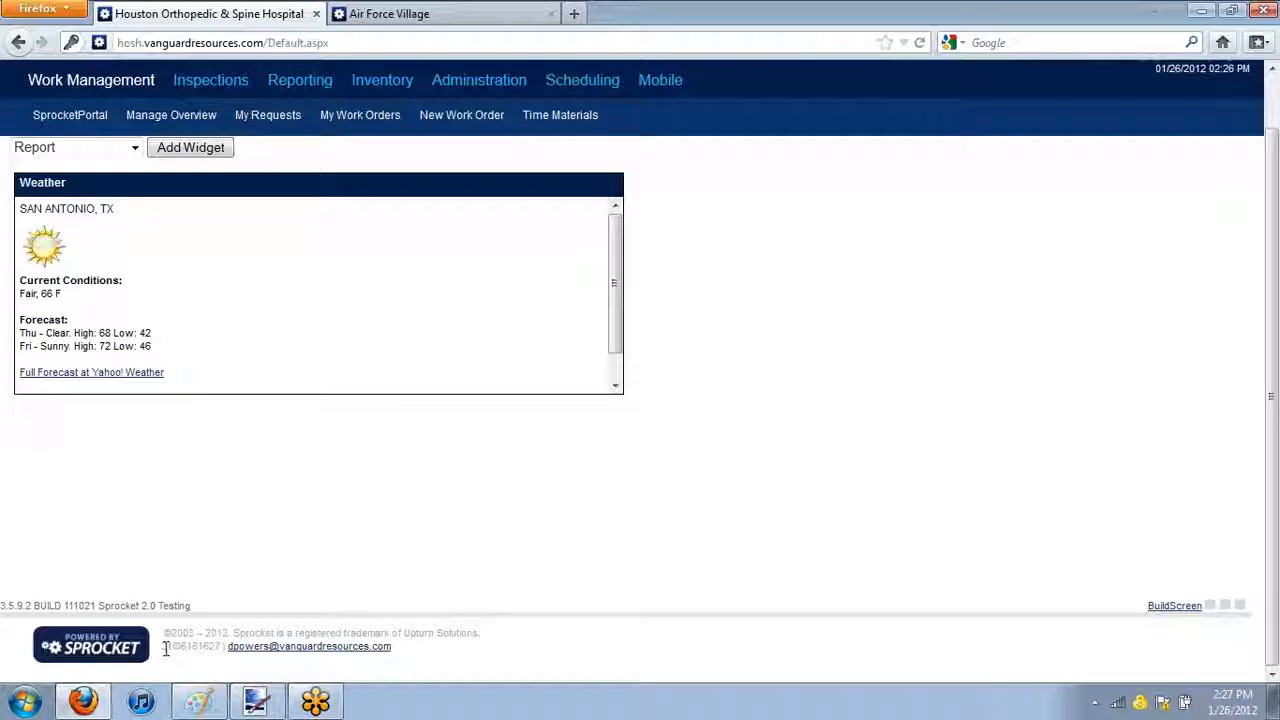
{"action": "left_click_drag", "start_coordinate": [164, 648], "coordinate": [186, 648]}
{"action": "scroll", "coordinate": [940, 301], "scroll_direction": "up", "scroll_amount": 1}
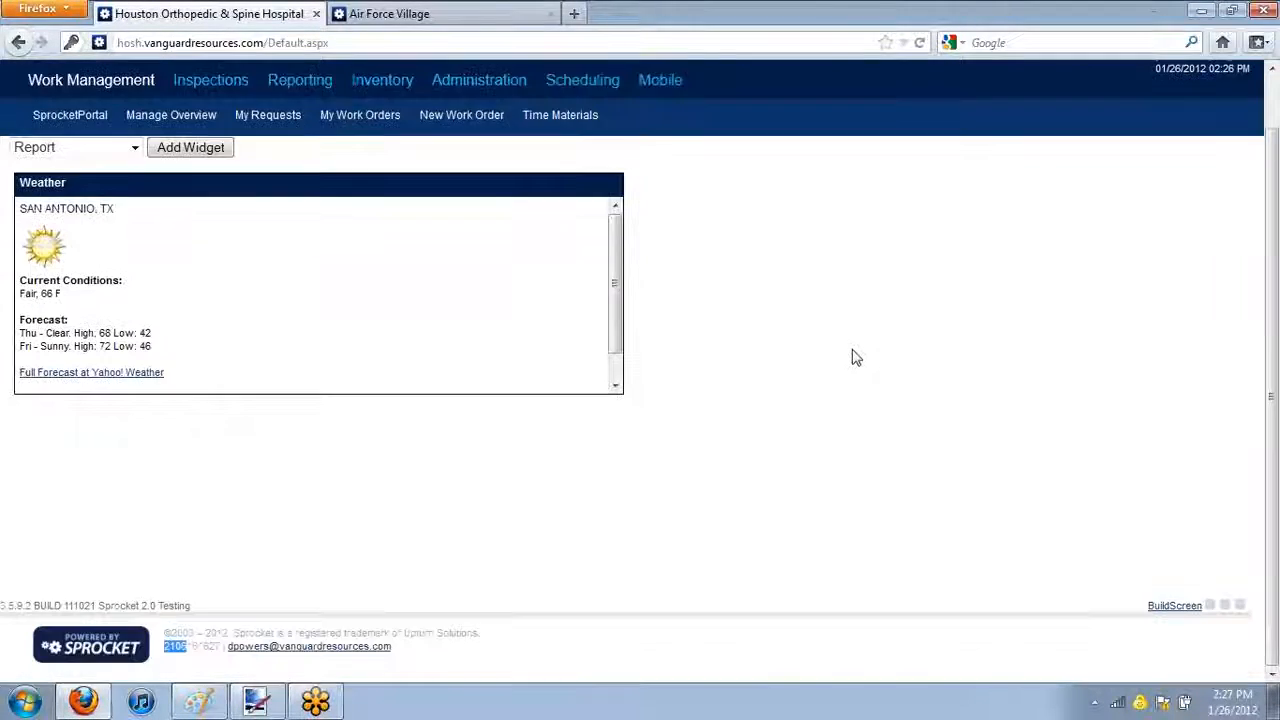
{"action": "scroll", "coordinate": [851, 357], "scroll_direction": "down", "scroll_amount": 1}
{"action": "scroll", "coordinate": [852, 355], "scroll_direction": "up", "scroll_amount": 1}
{"action": "scroll", "coordinate": [852, 357], "scroll_direction": "down", "scroll_amount": 1}
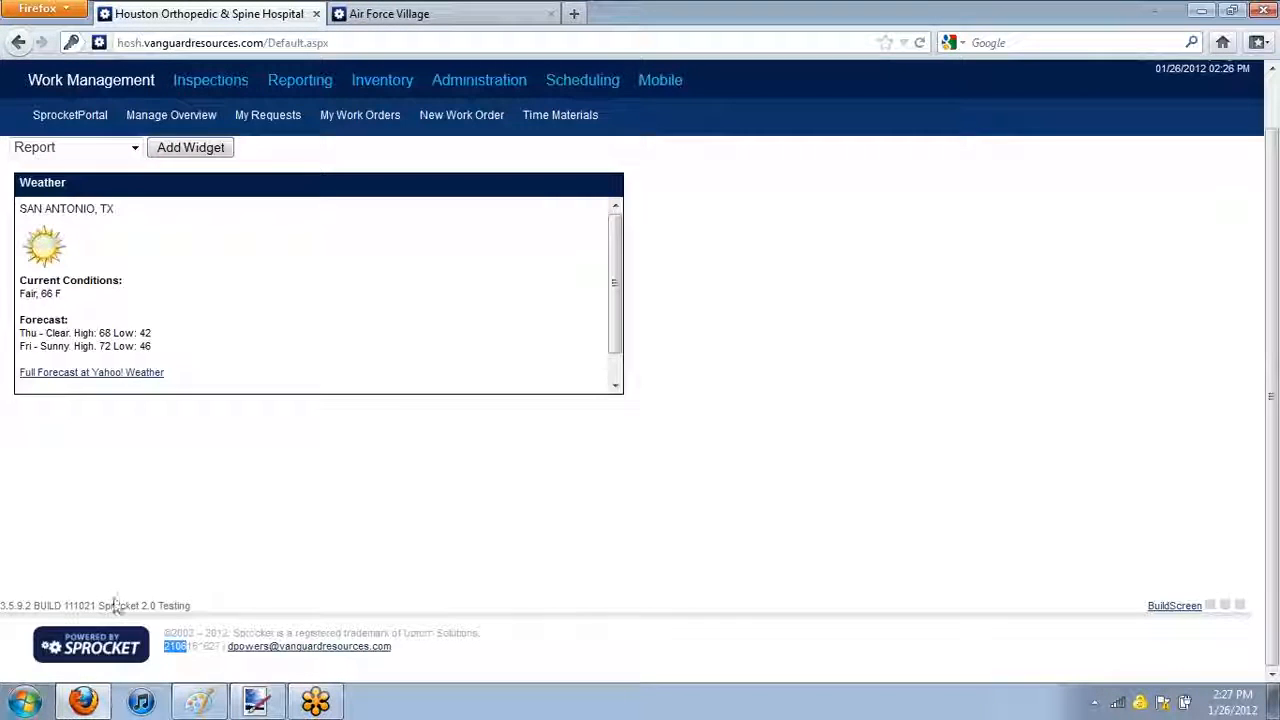